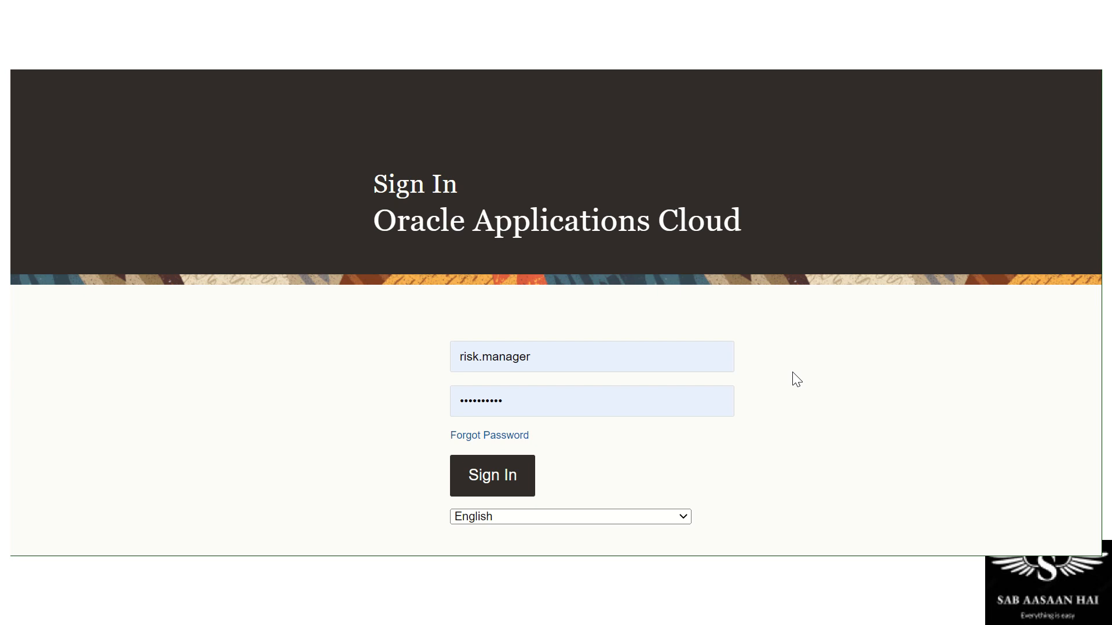
Sign in and show the Risk Management apps, including Advanced Controls and Setup and Administration
key(Return)
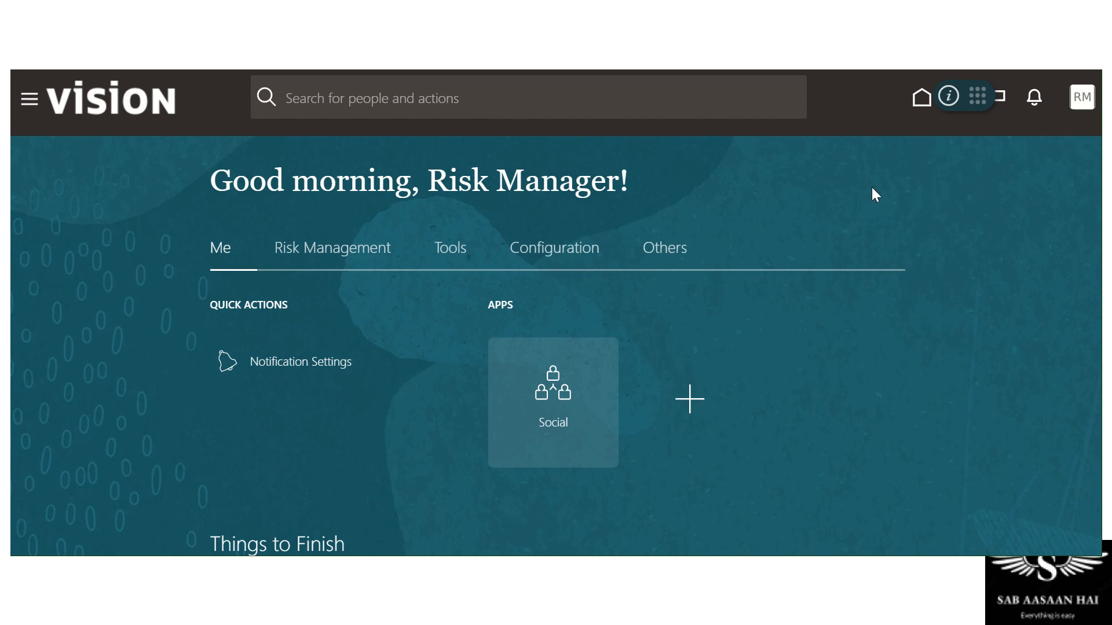
click(357, 255)
scroll(1017, 291, down, 2)
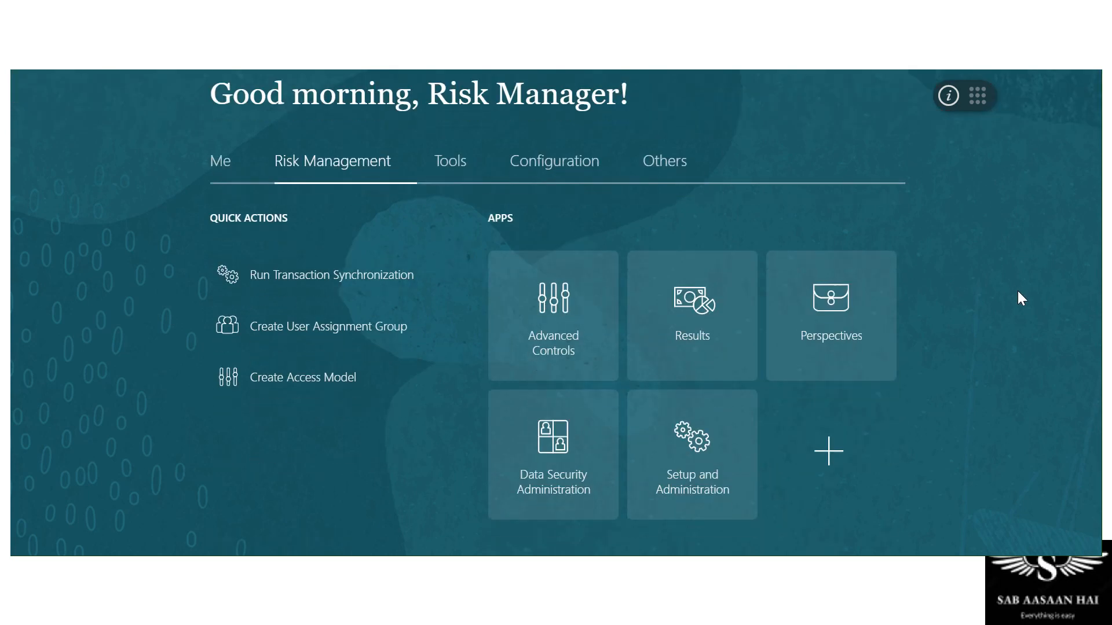
scroll(1017, 291, down, 2)
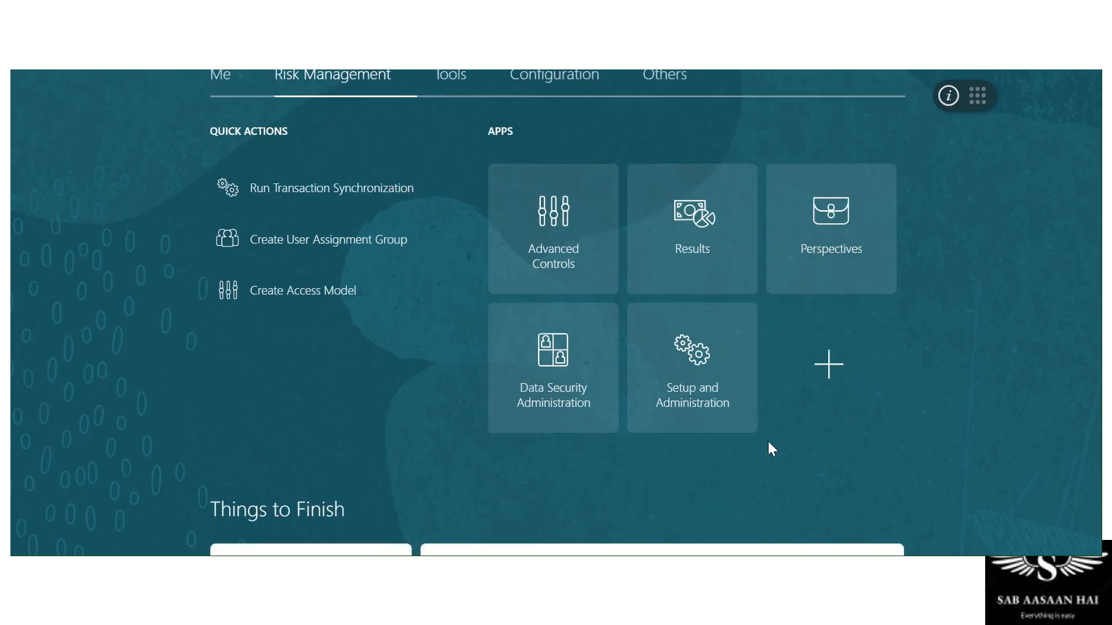
scroll(768, 441, up, 2)
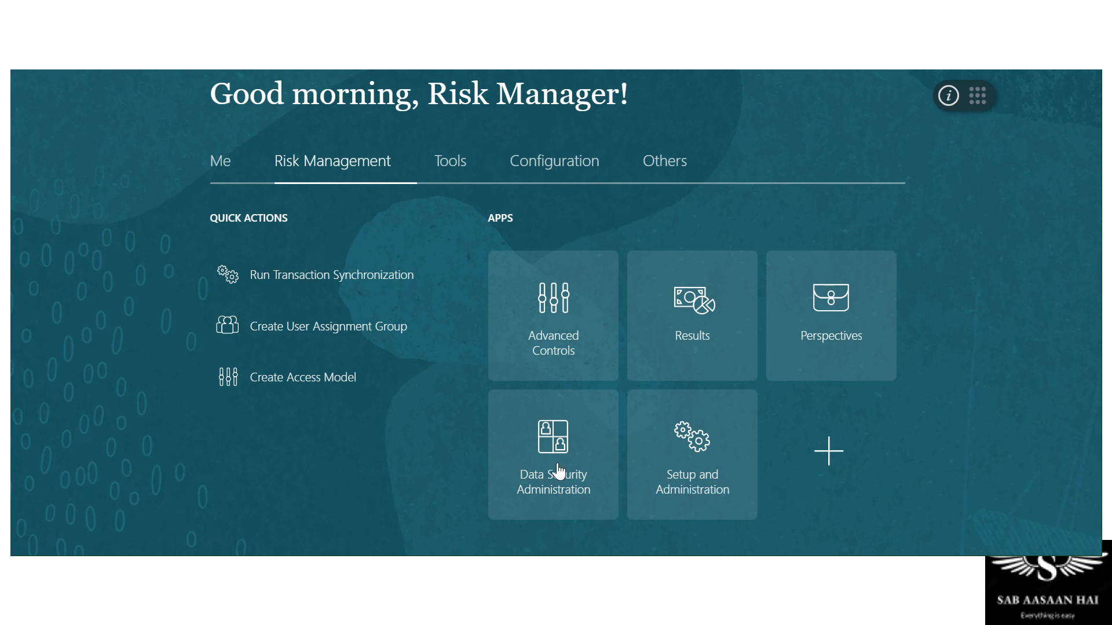
Open Setup and Administration's Monitor Jobs page and switch its saved search to Last 72 Hours
click(692, 481)
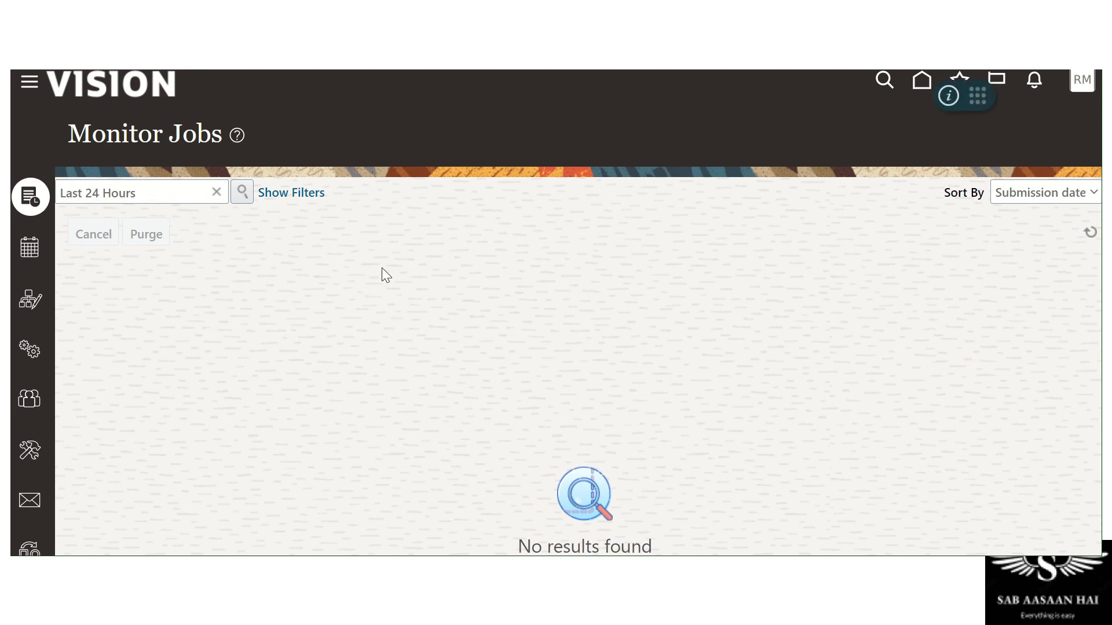
scroll(511, 287, down, 3)
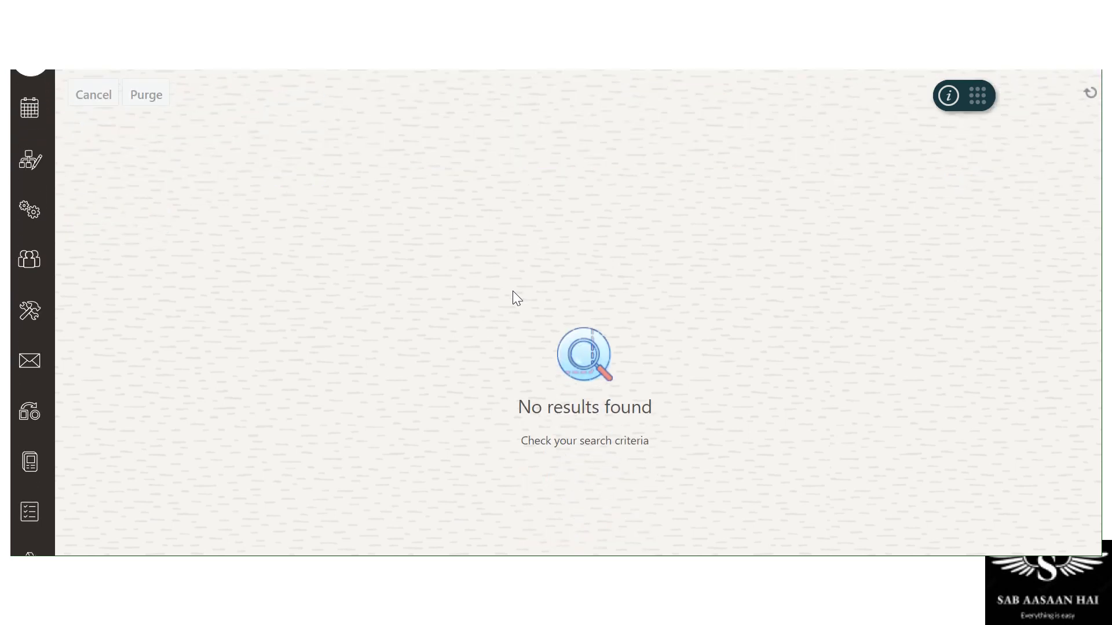
scroll(513, 293, up, 3)
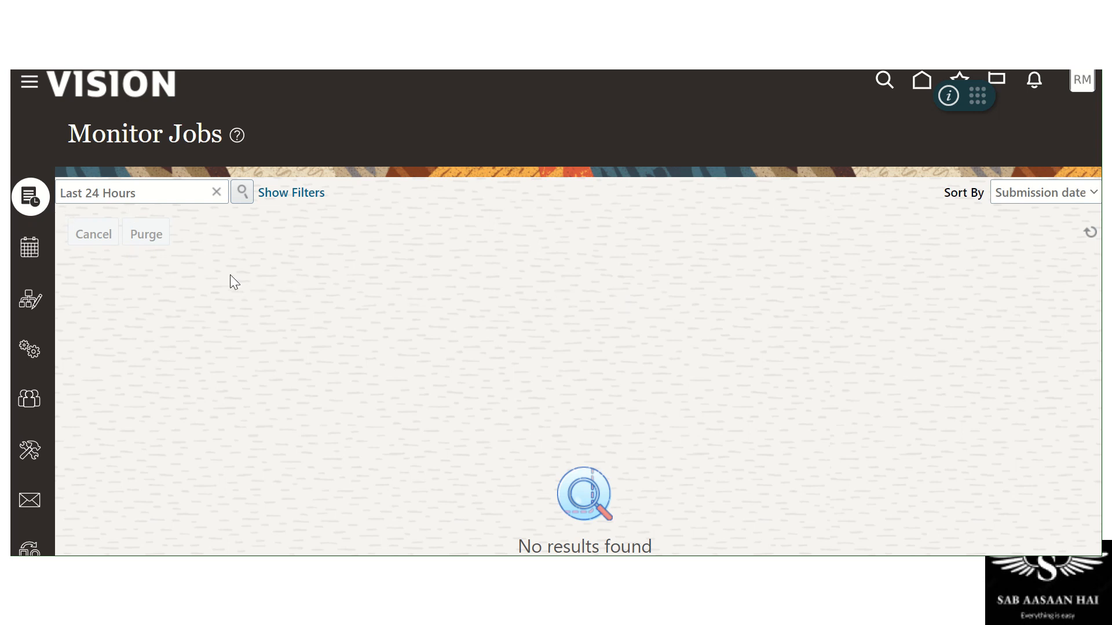
click(216, 193)
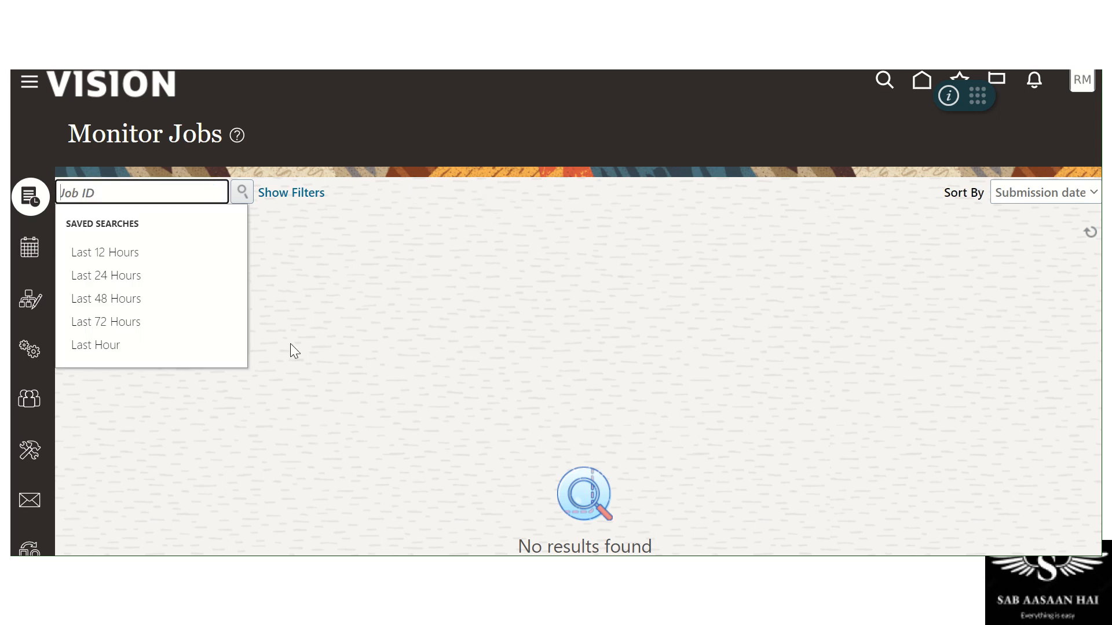
click(124, 322)
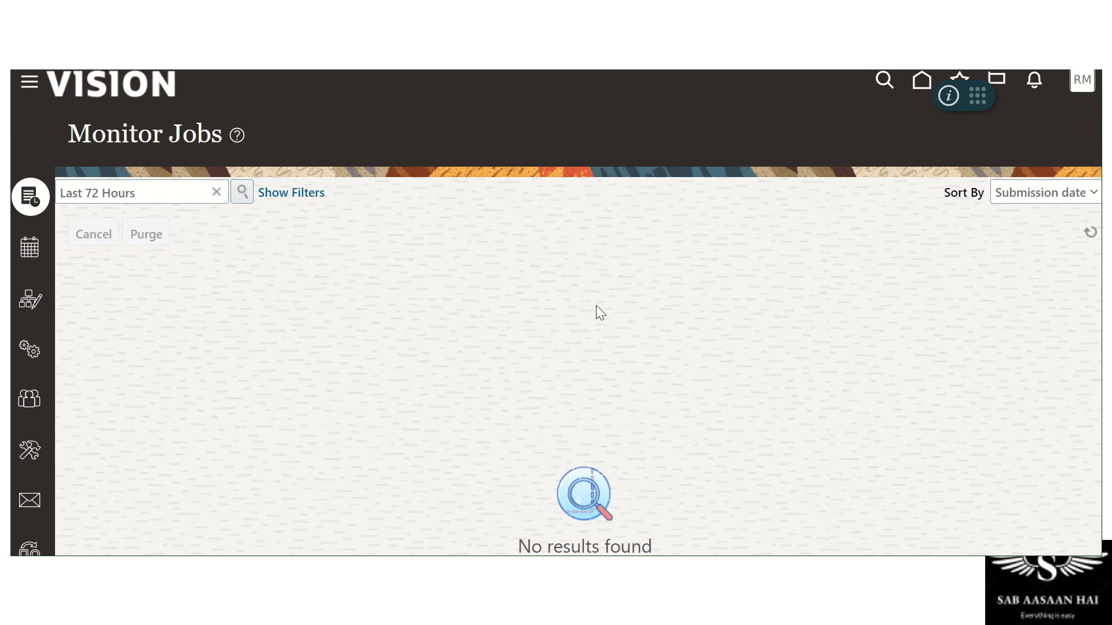
Search jobs submitted since 11/27/22, listing completed synchronization jobs 632334 and 631334
click(277, 193)
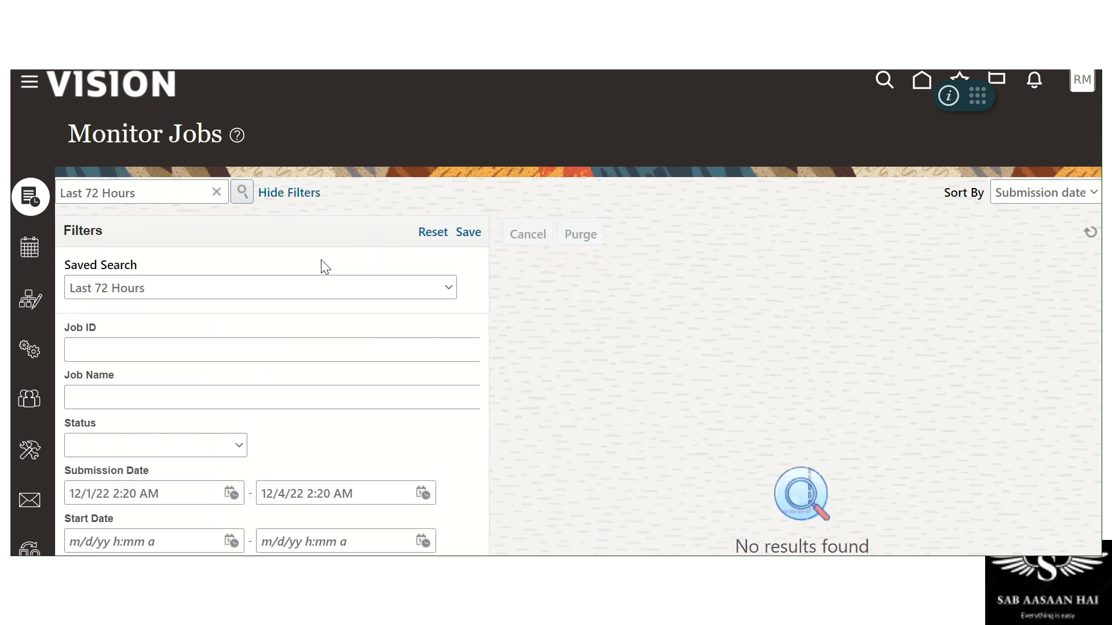
scroll(439, 328, down, 3)
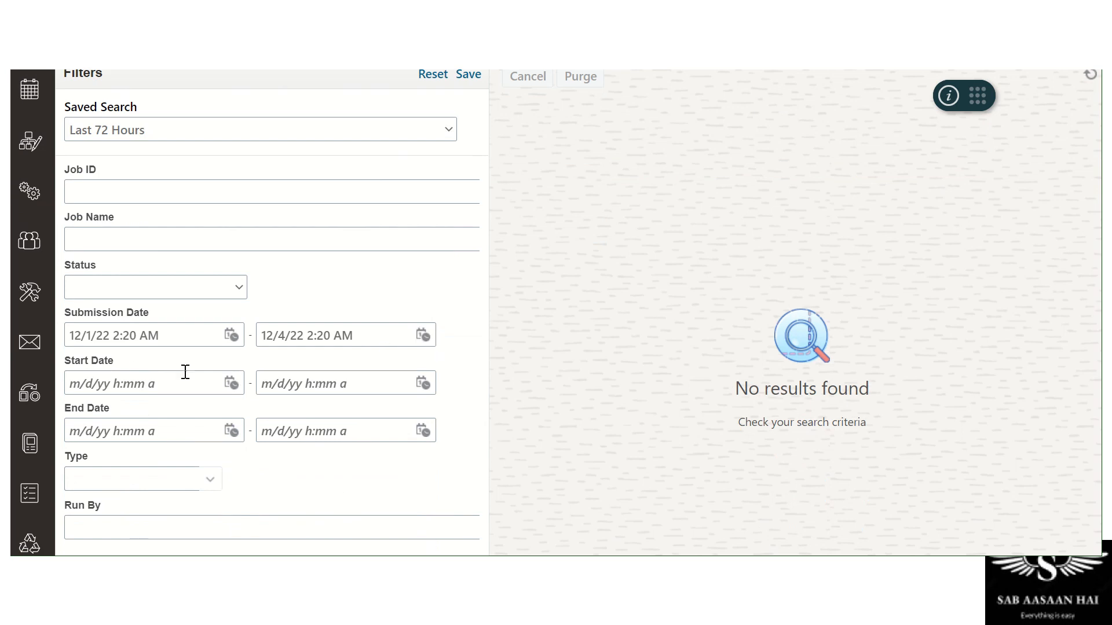
click(230, 335)
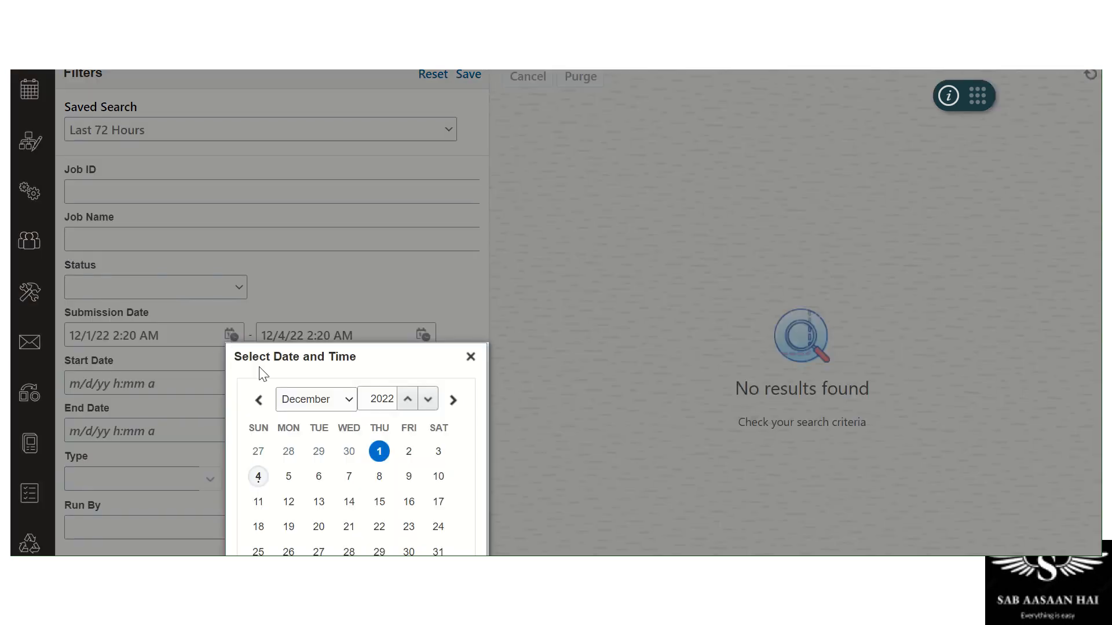
click(267, 453)
scroll(380, 430, down, 2)
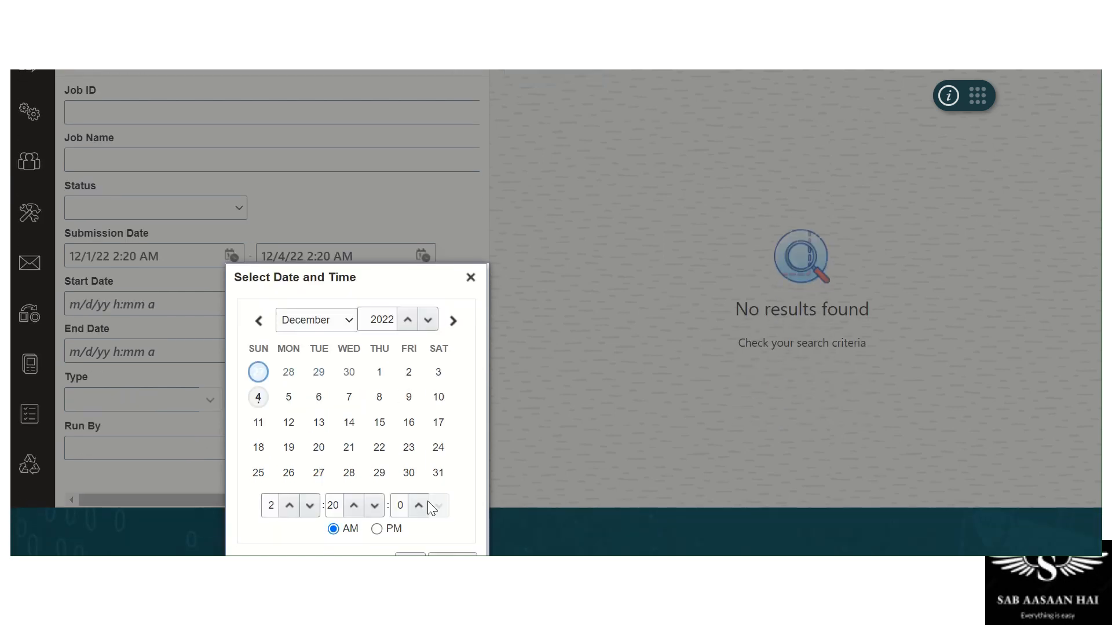
click(407, 555)
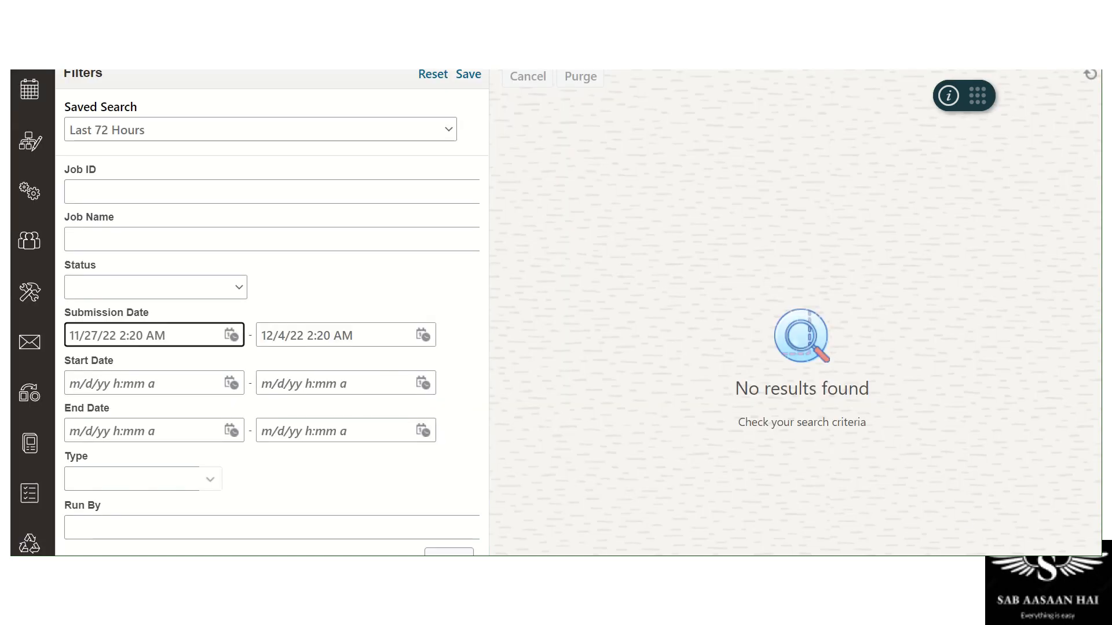
click(449, 554)
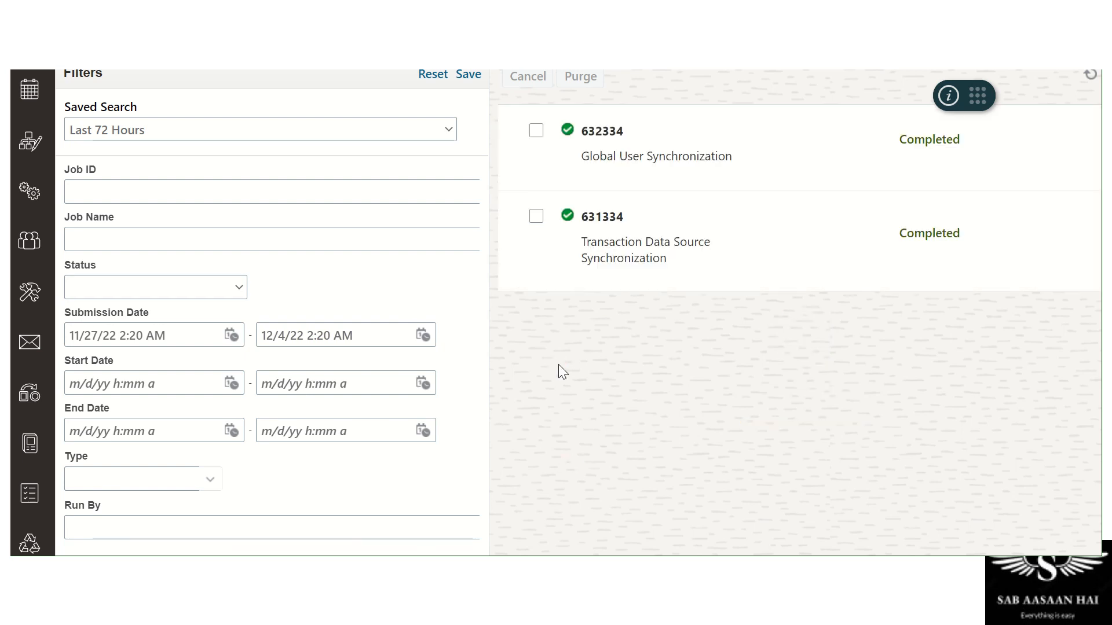
scroll(617, 377, up, 3)
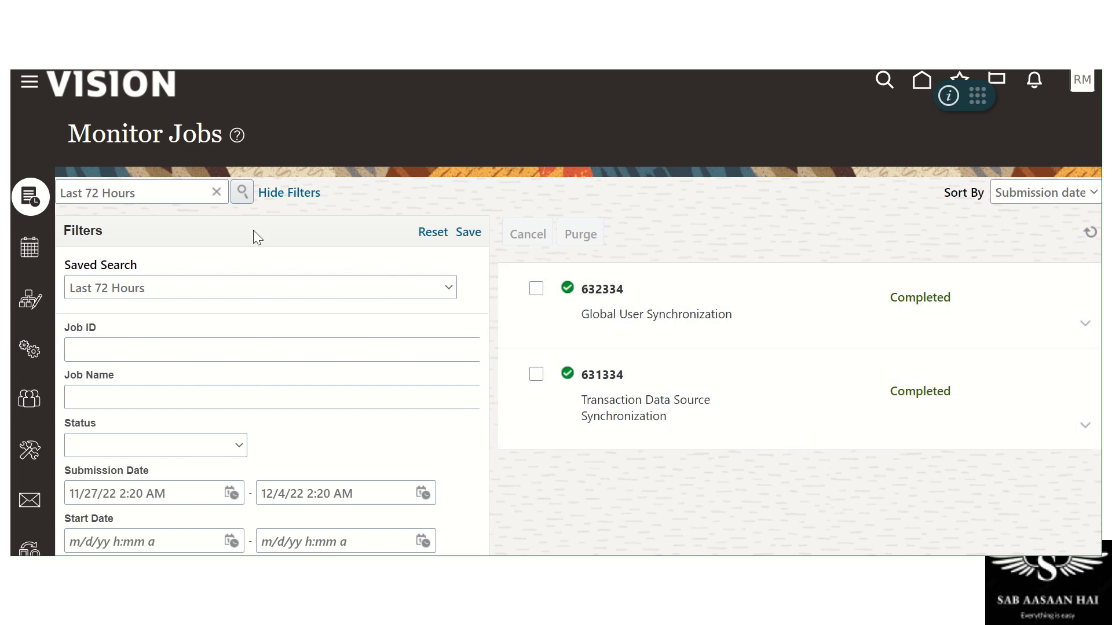
click(303, 192)
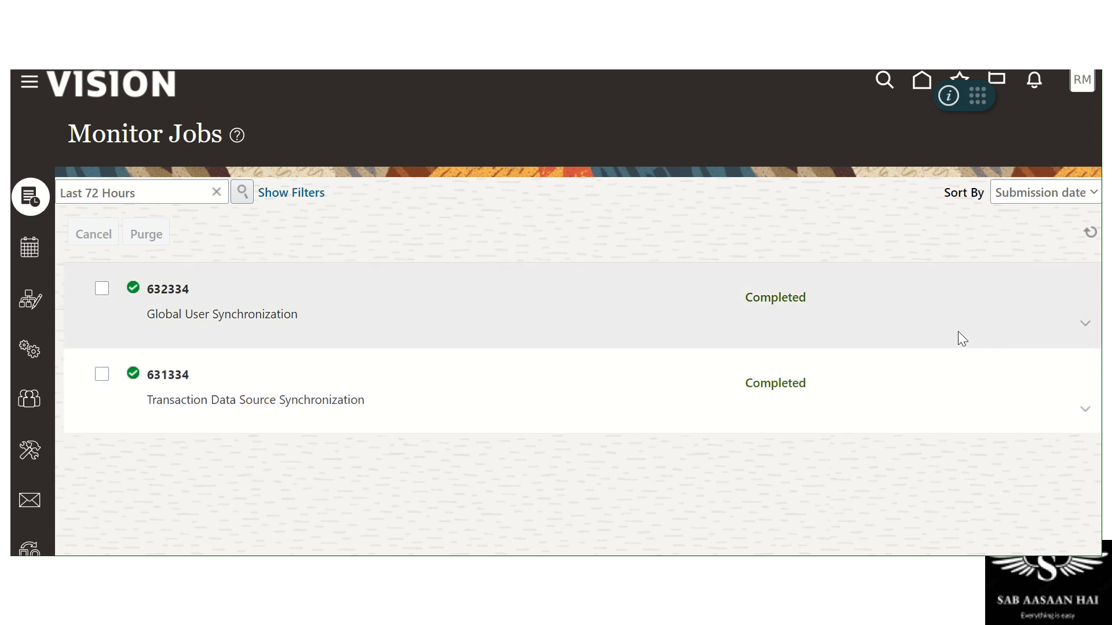
Expand job 632334's details, then go to the Scheduling page listing five scheduled jobs
click(1077, 320)
scroll(417, 347, down, 2)
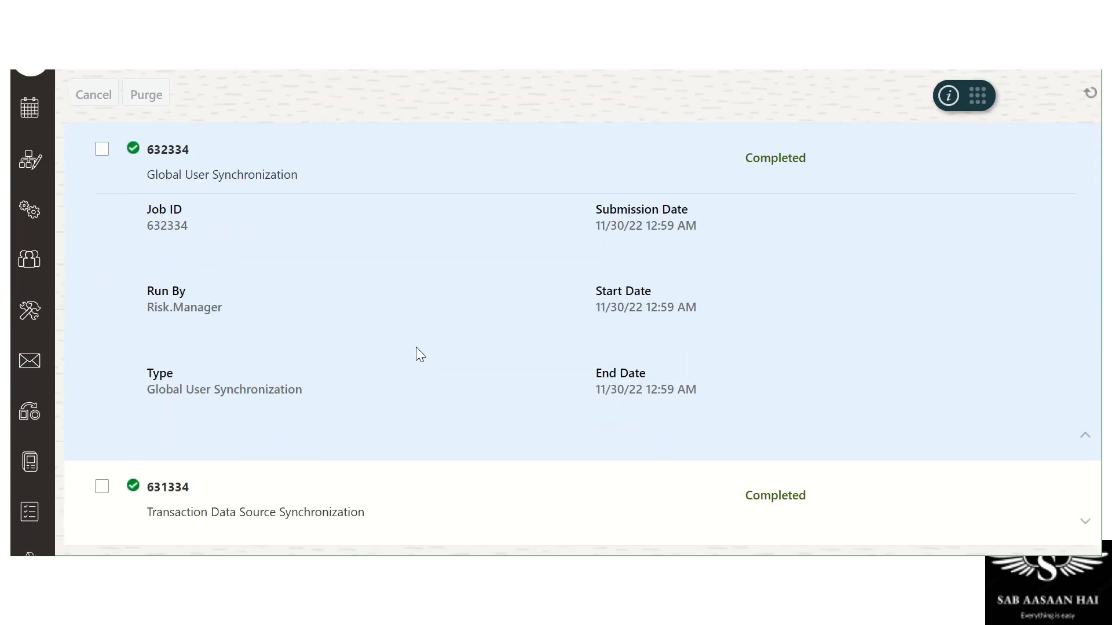
scroll(416, 346, up, 2)
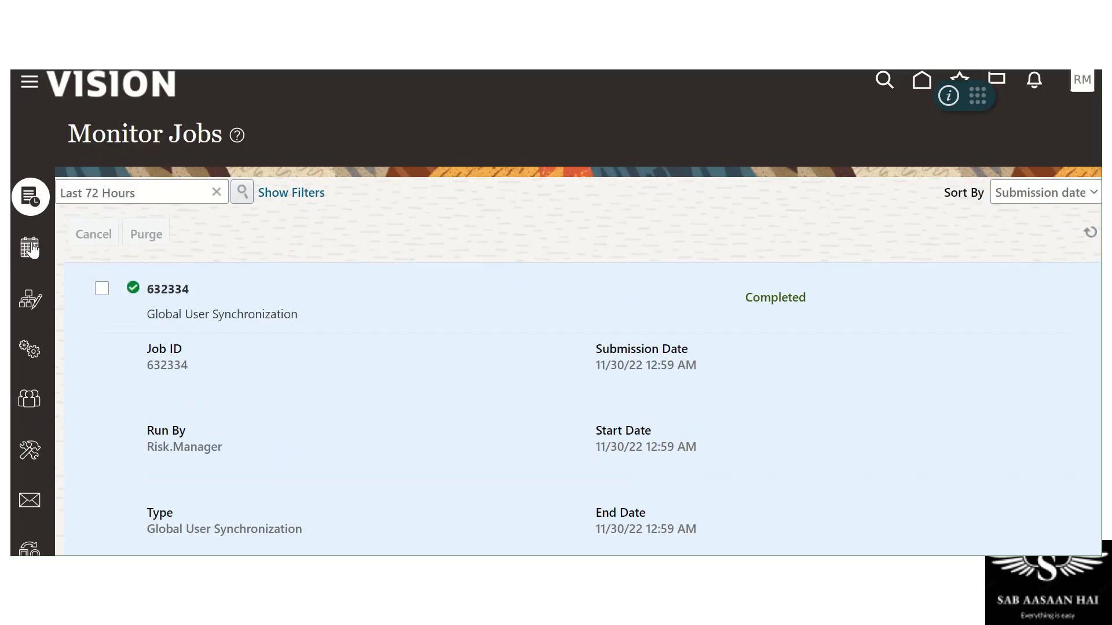
click(30, 248)
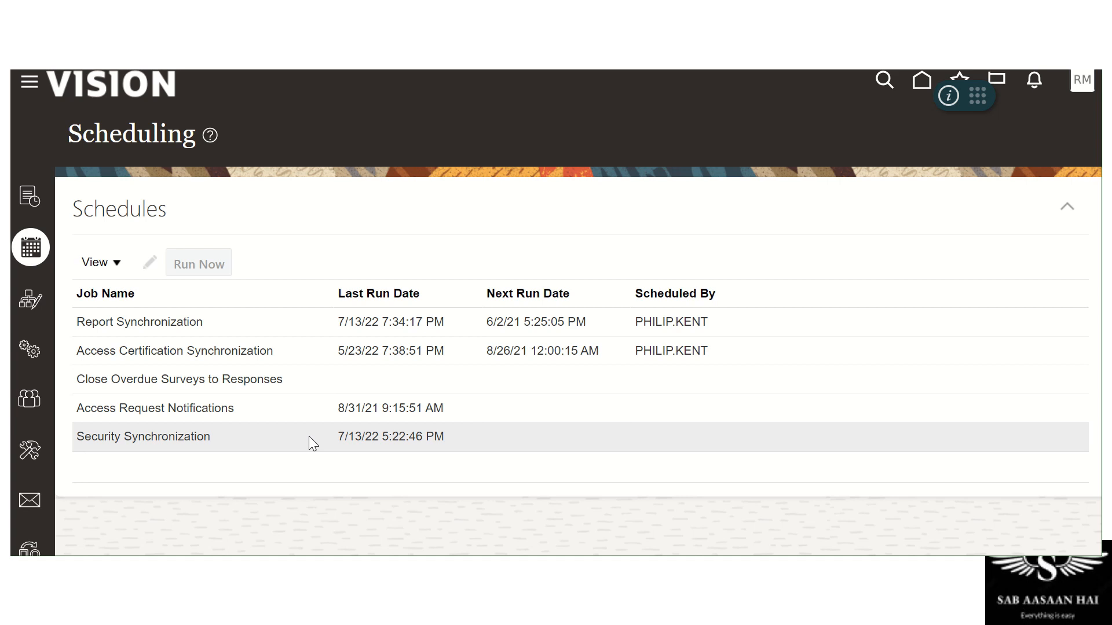
Open Module Perspectives to see the Advanced Controls and Financial Reporting Compliance modules
click(25, 304)
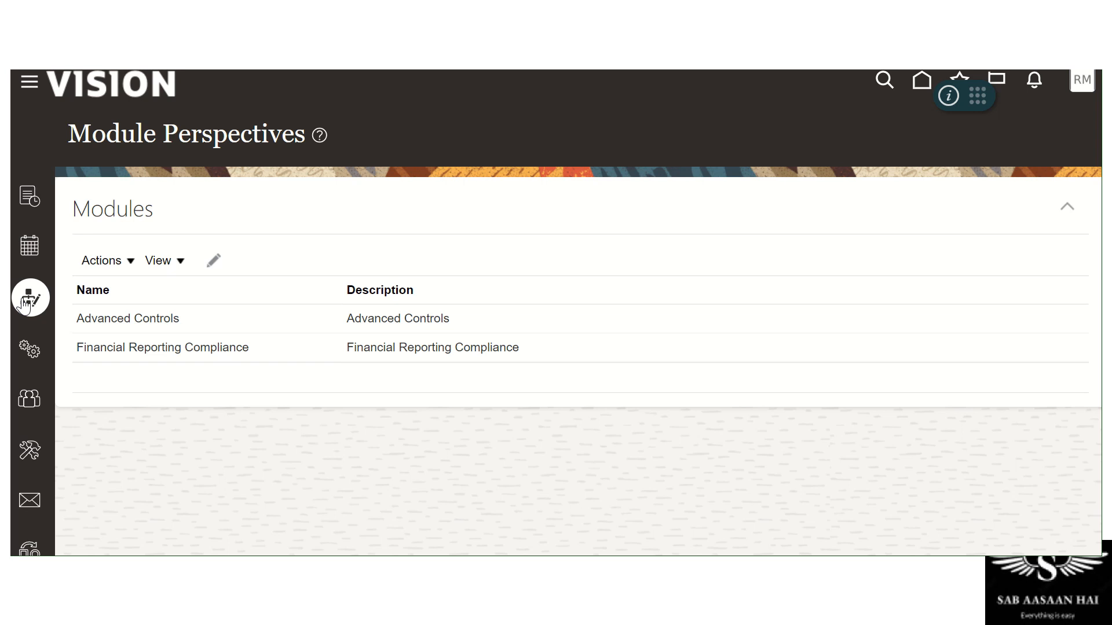
scroll(449, 389, down, 2)
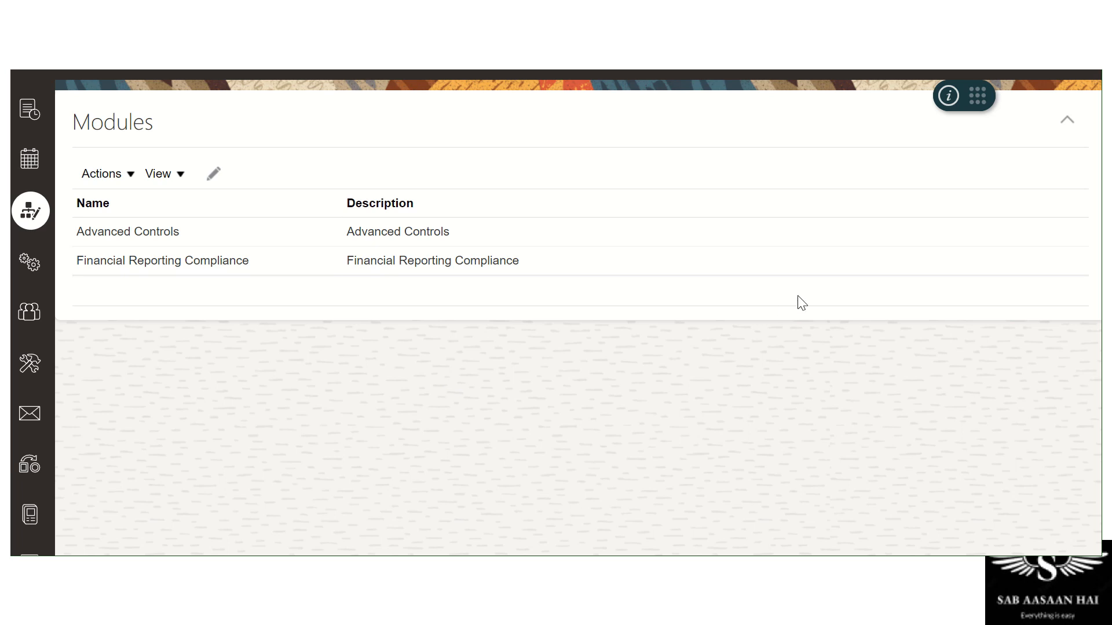
Open Advanced Controls Configuration and review its transaction, USD Corporate-rate currency and access performance settings
click(29, 276)
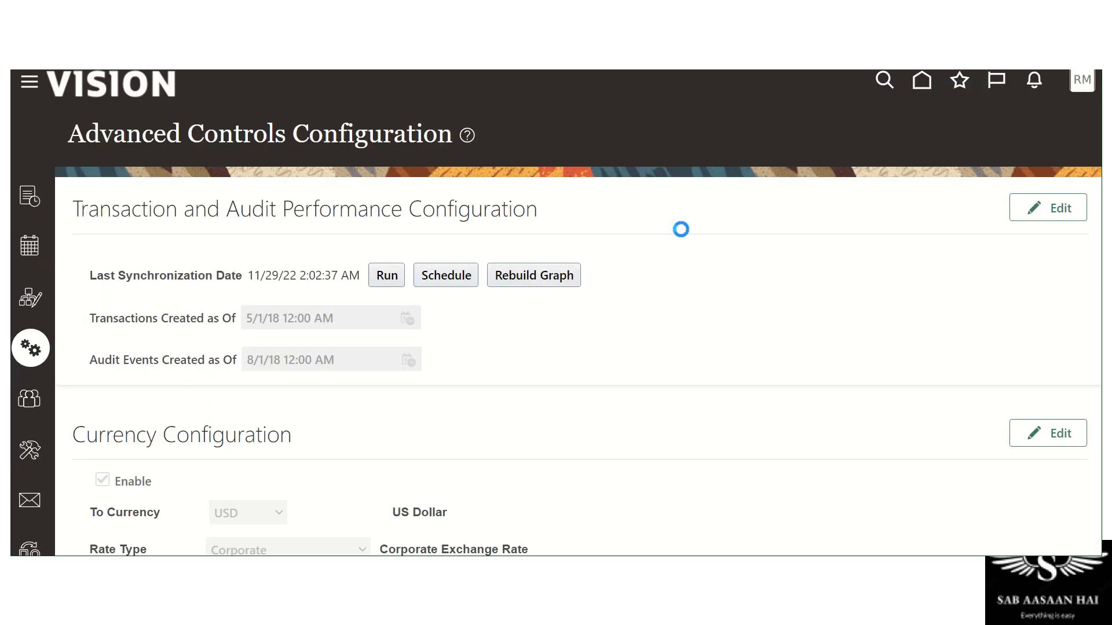
scroll(695, 243, down, 4)
scroll(570, 322, up, 4)
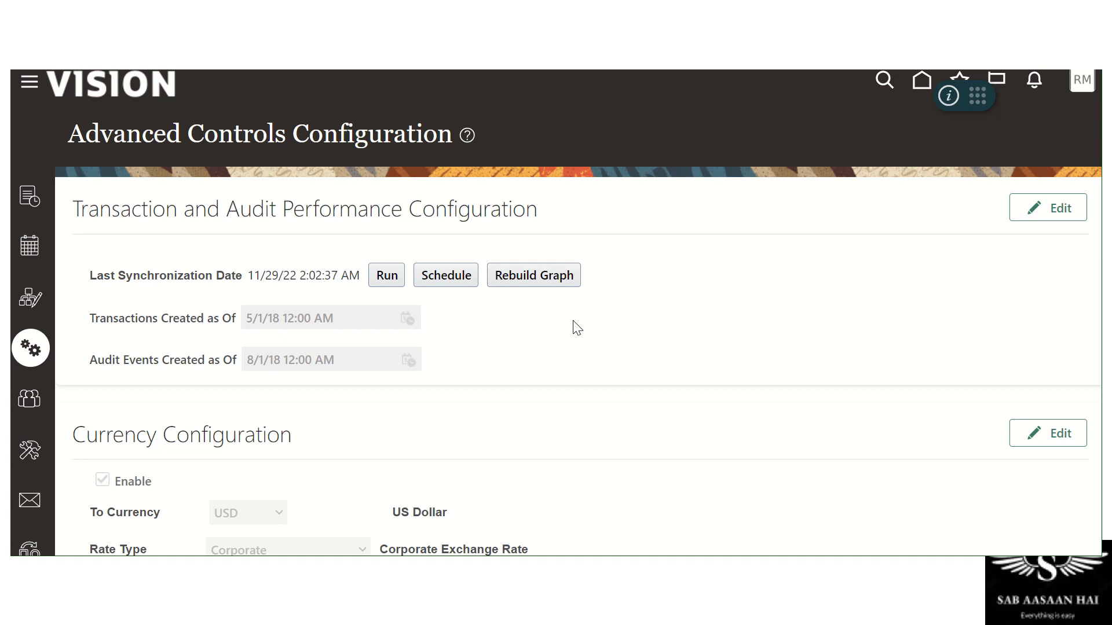
scroll(534, 417, down, 3)
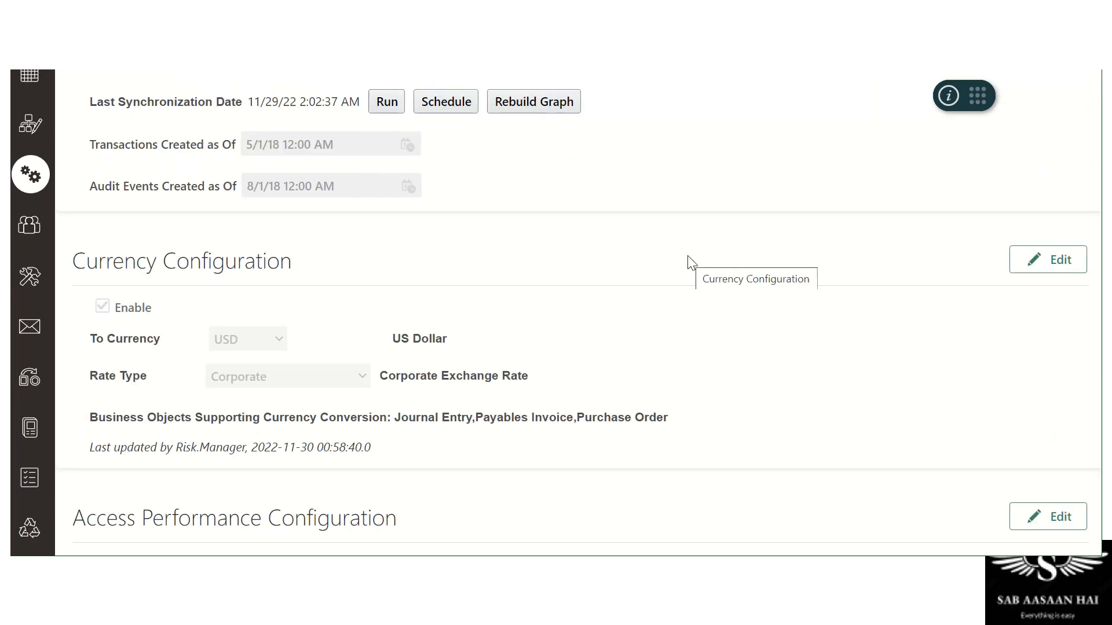
scroll(685, 307, down, 1)
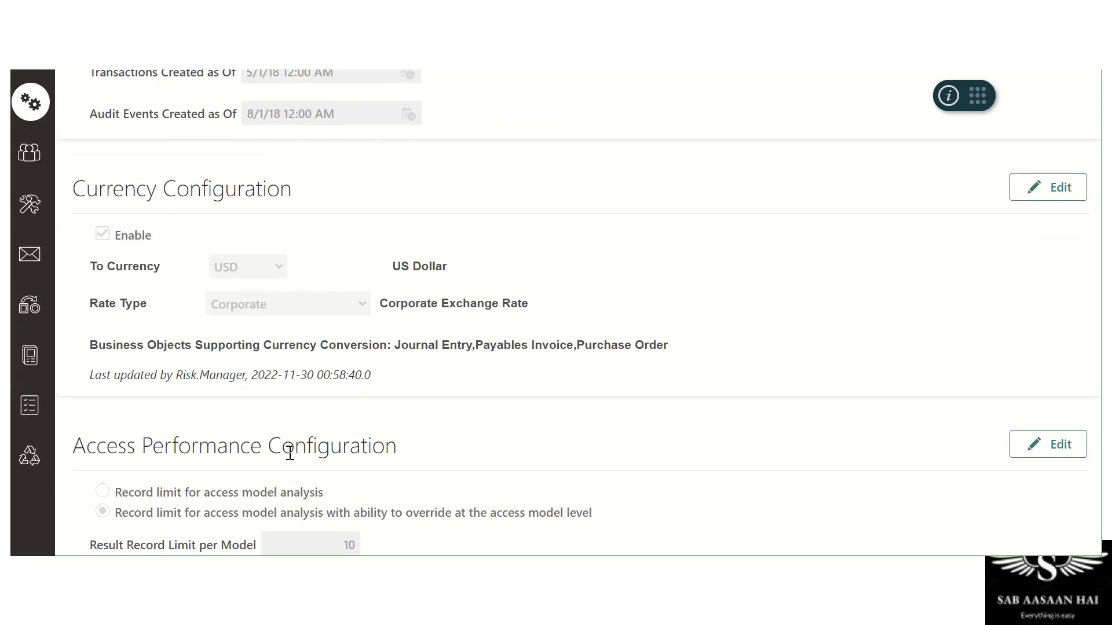
scroll(617, 416, up, 3)
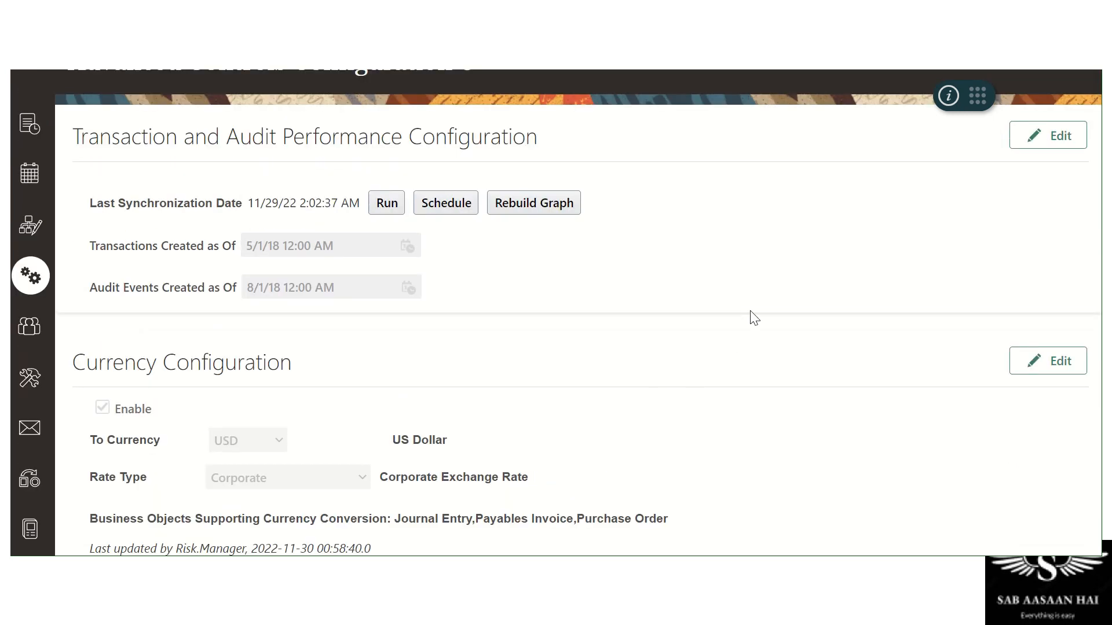
Review Global User Configuration, then open Configuration Options listing Financial Reporting Compliance
click(29, 327)
scroll(519, 311, down, 2)
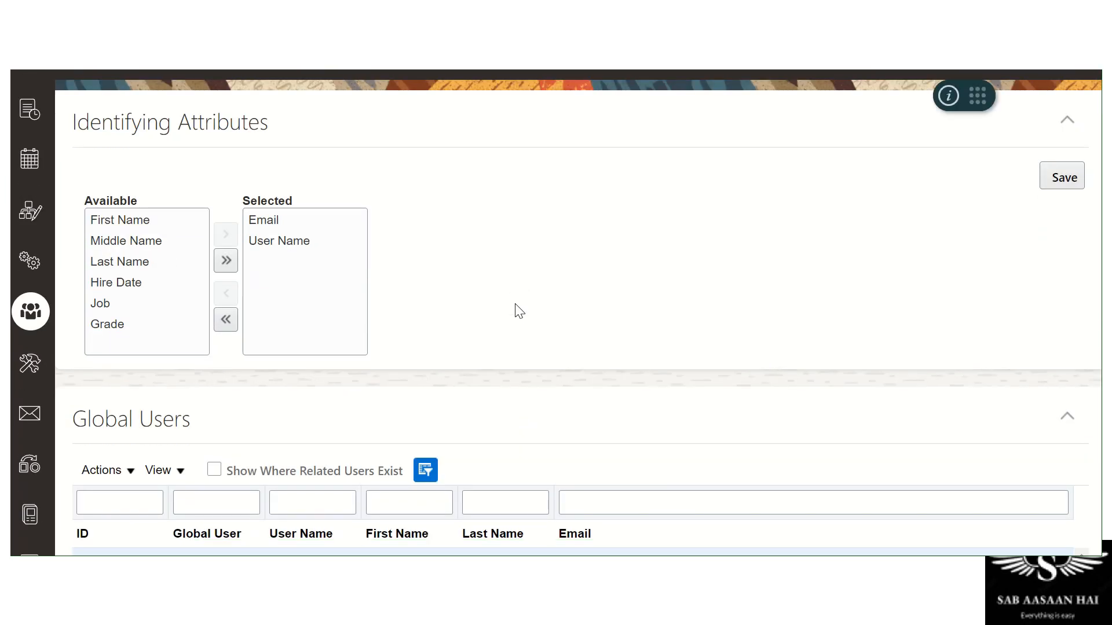
scroll(520, 311, up, 2)
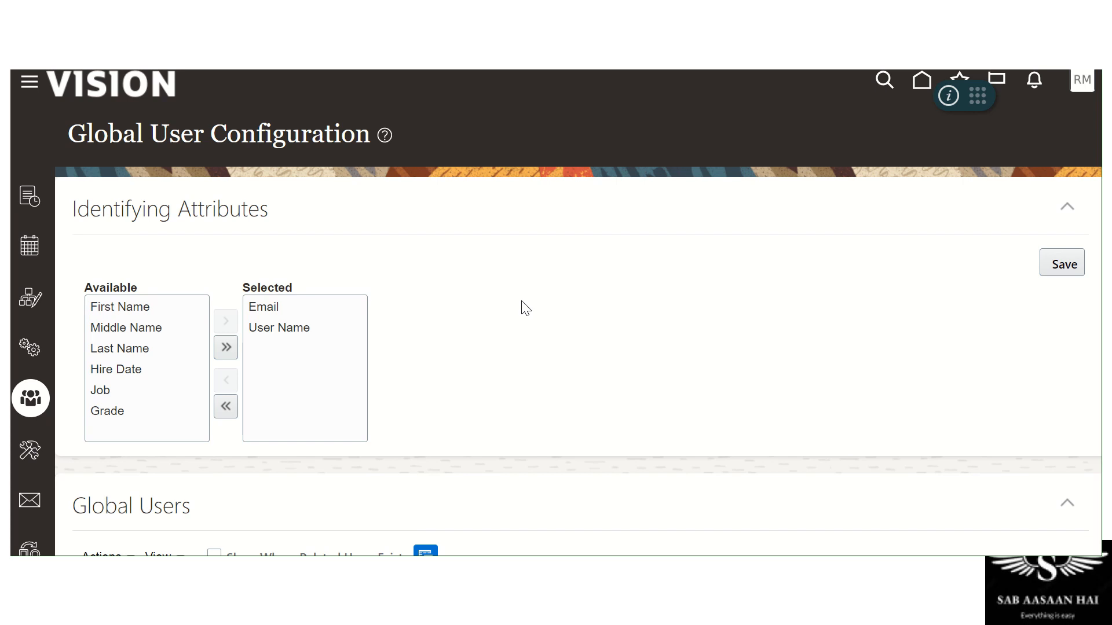
scroll(526, 306, down, 5)
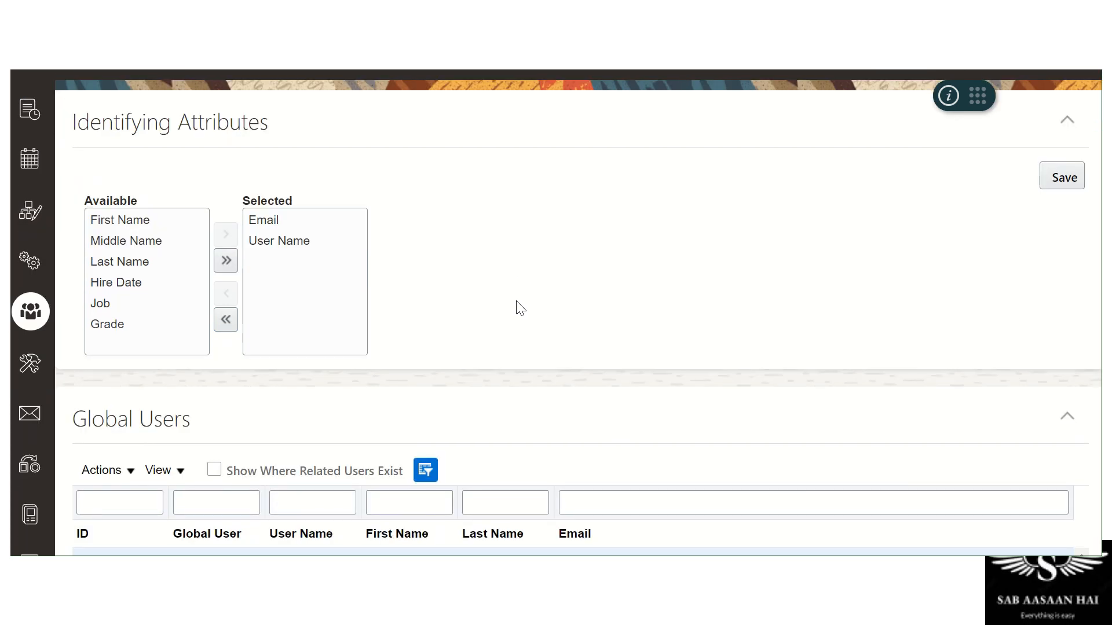
scroll(525, 299, up, 5)
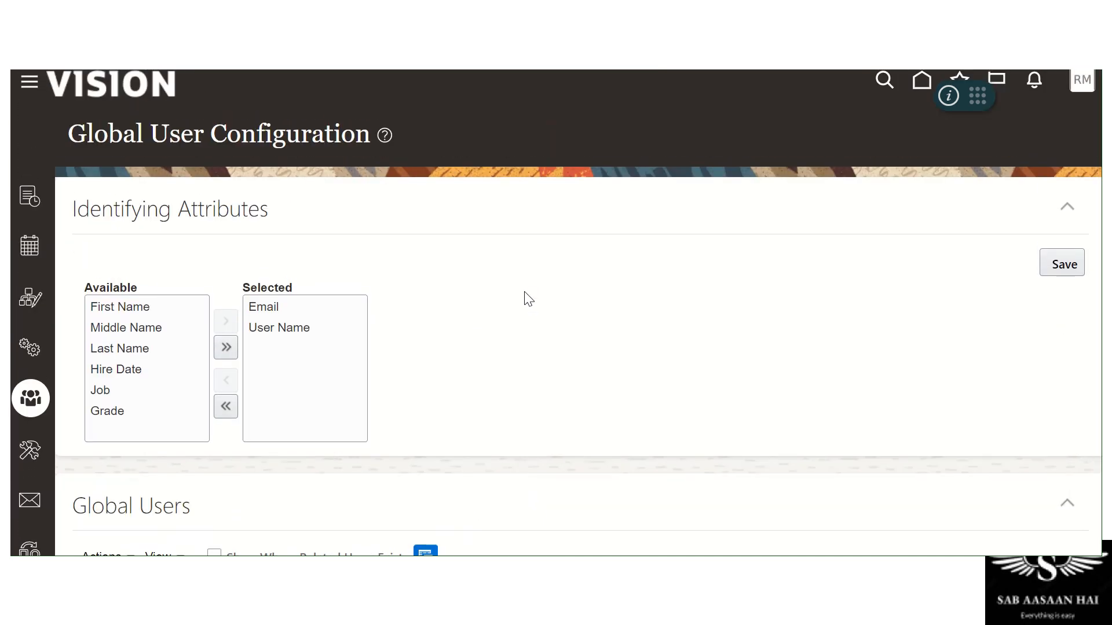
click(33, 458)
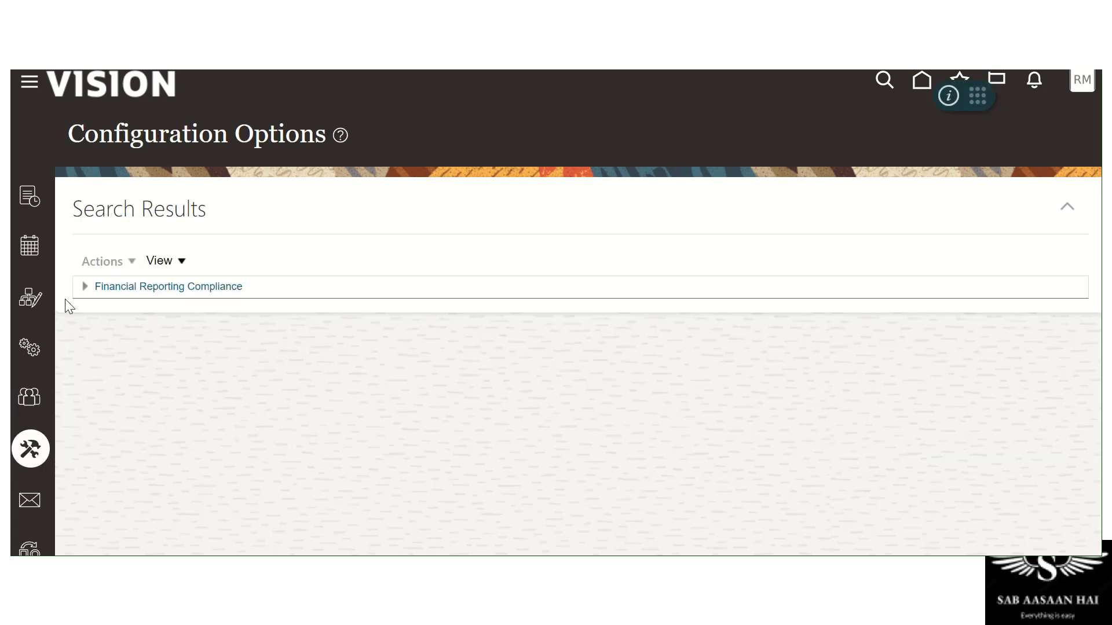
Expand Financial Reporting Compliance, select Risk, then open the Email Alerts settings page
click(85, 286)
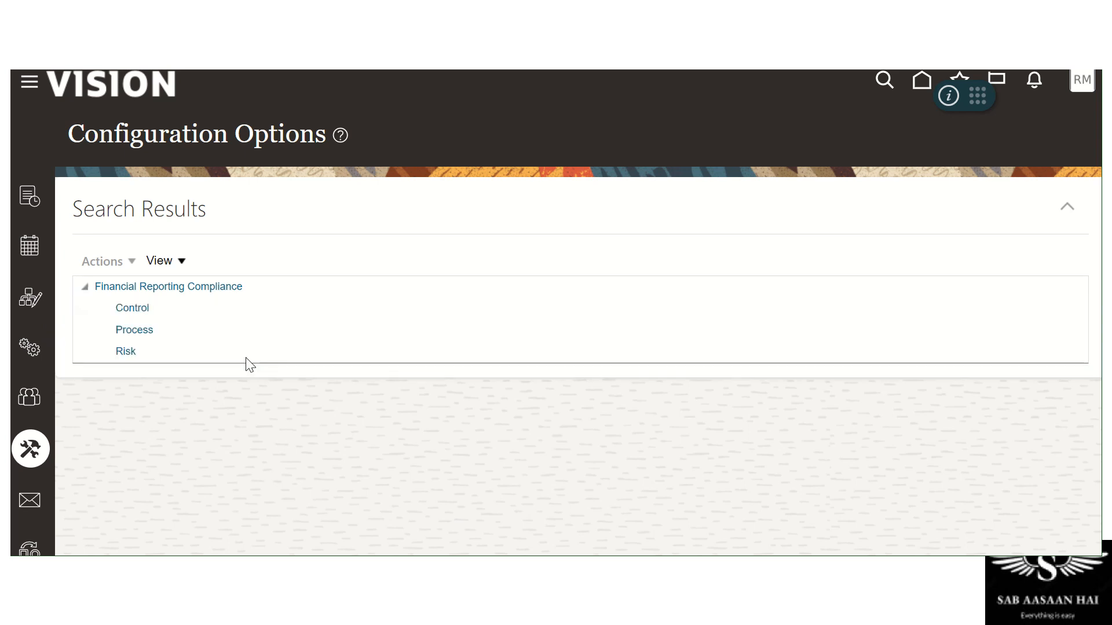
click(120, 352)
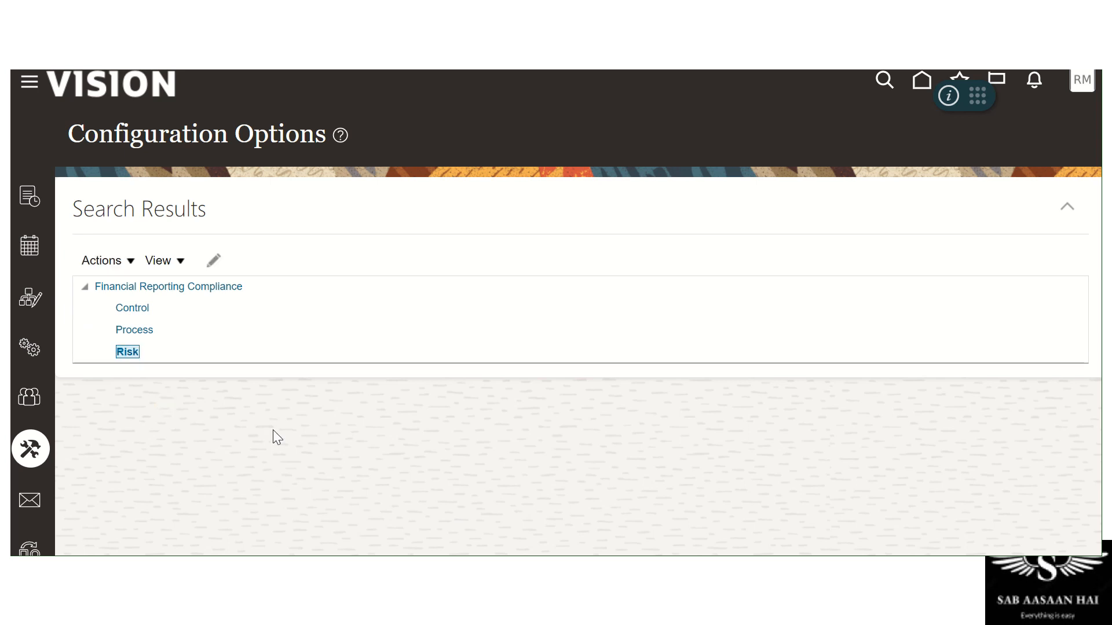
scroll(352, 387, down, 3)
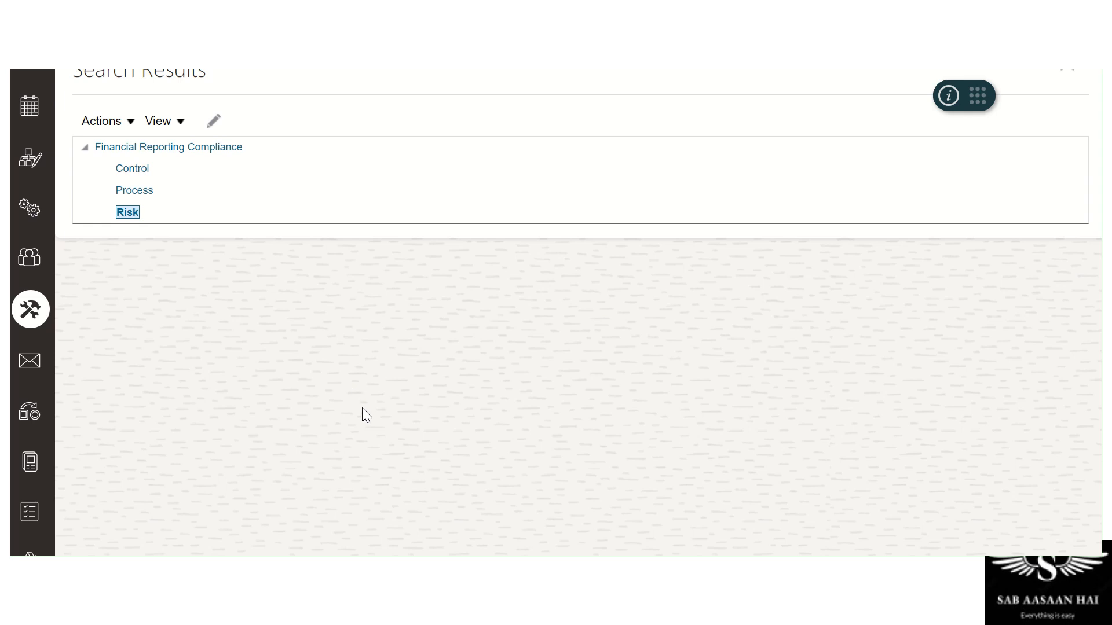
click(36, 362)
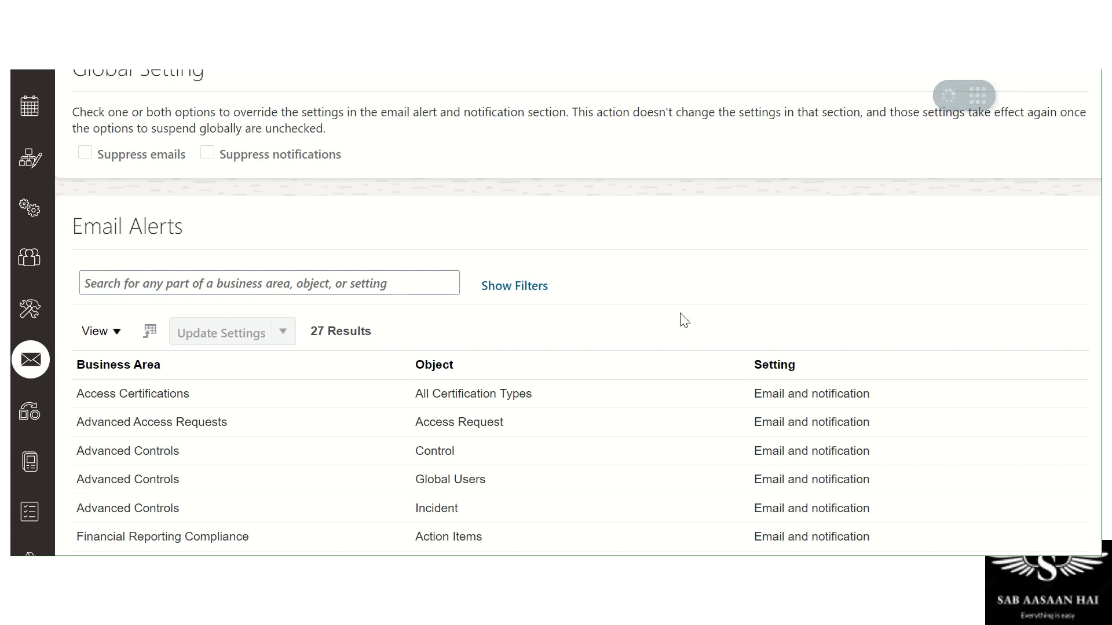
Make the email alert settings editable, trying then clearing the Access Certifications selection
scroll(778, 275, up, 2)
scroll(774, 267, down, 6)
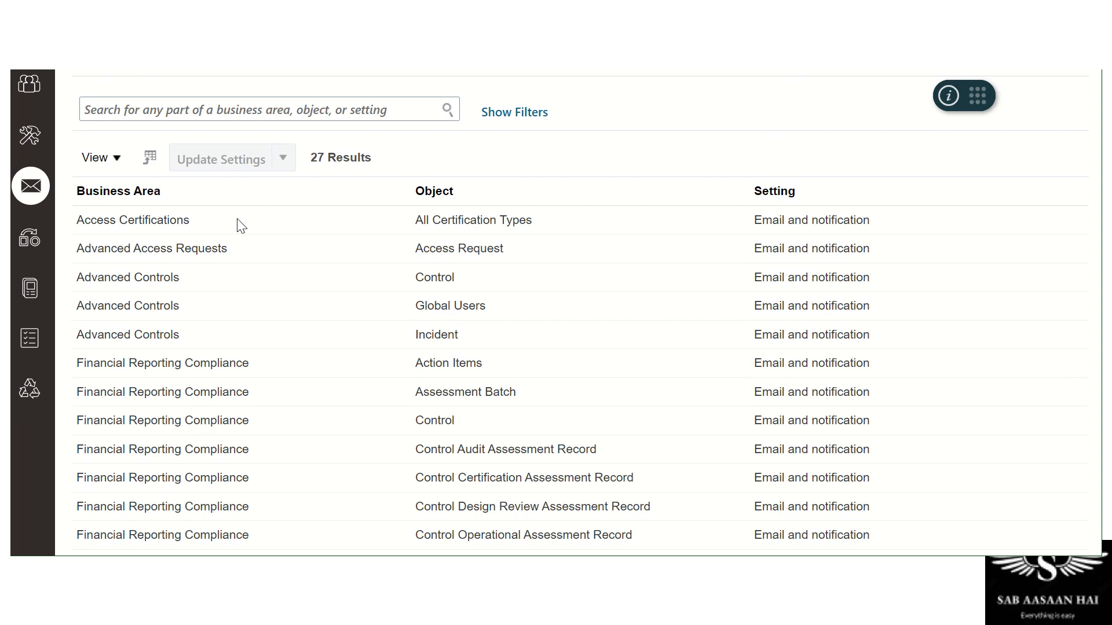
scroll(281, 244, up, 6)
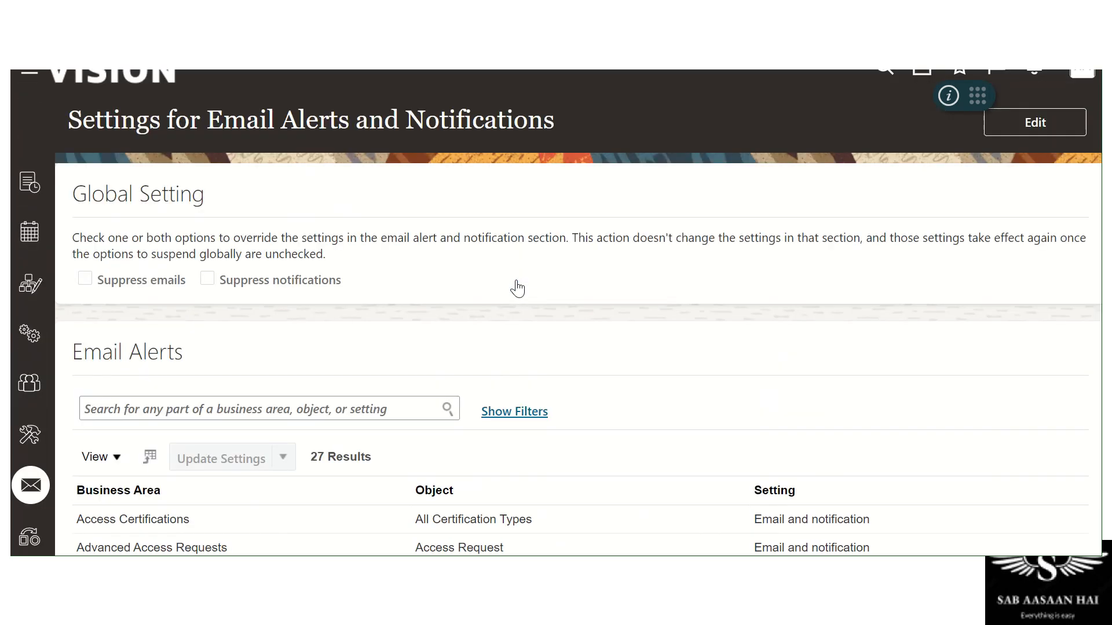
click(1004, 141)
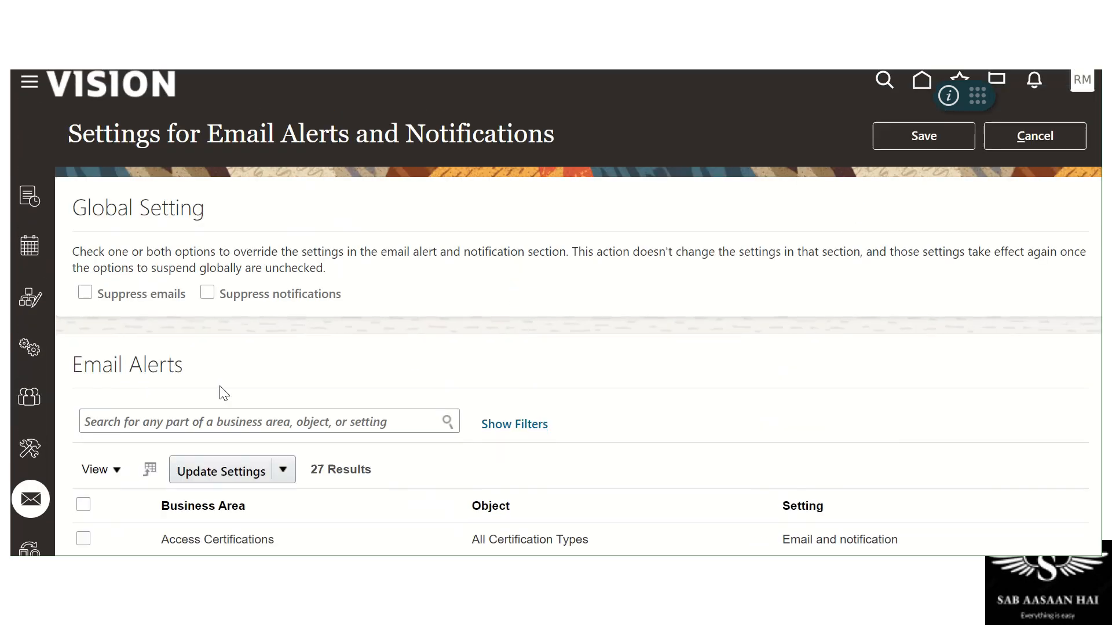
scroll(357, 426, down, 2)
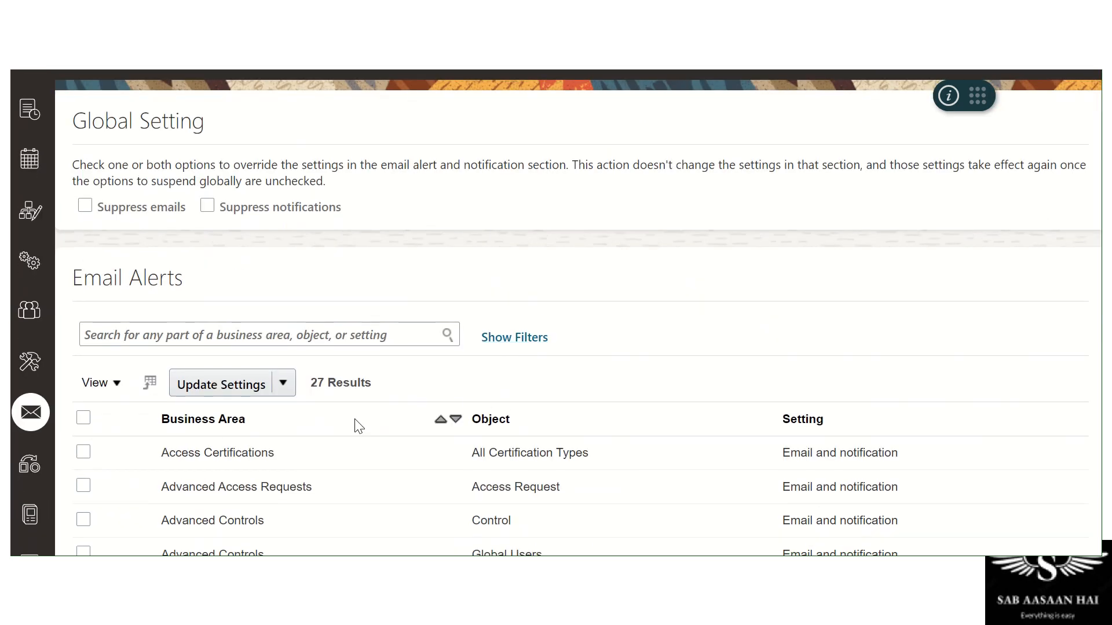
click(83, 453)
click(293, 380)
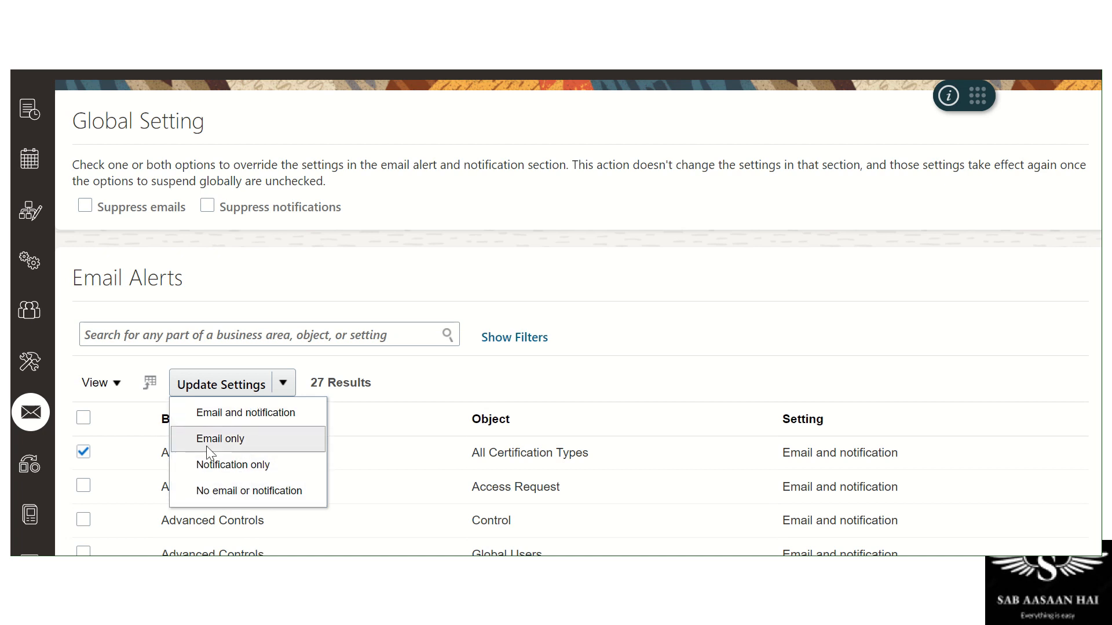
scroll(423, 423, down, 6)
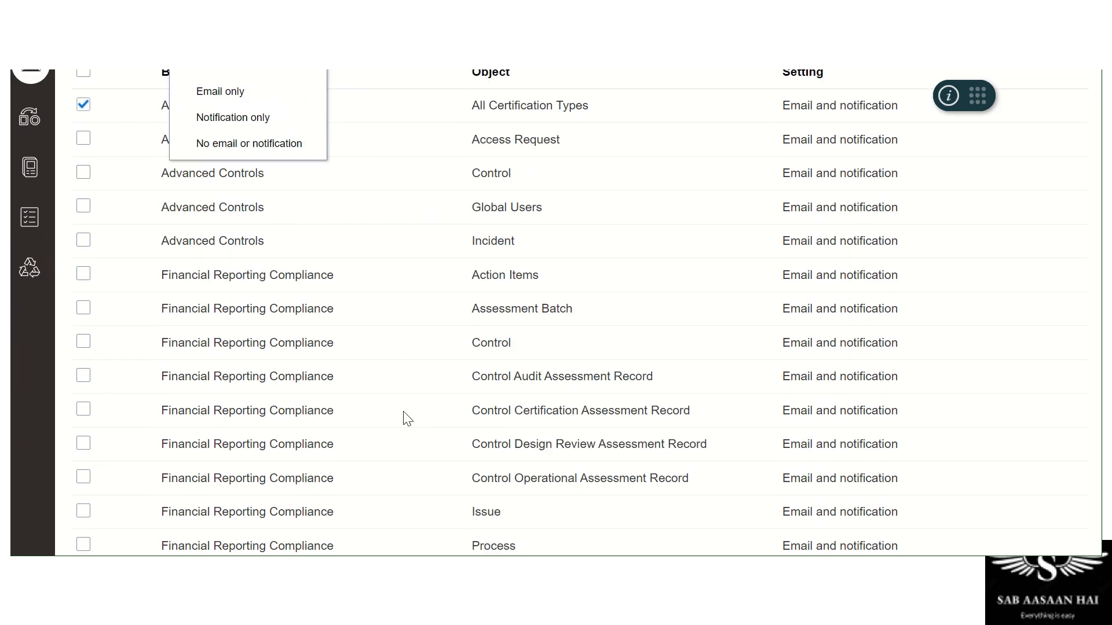
scroll(405, 417, down, 3)
scroll(407, 418, up, 9)
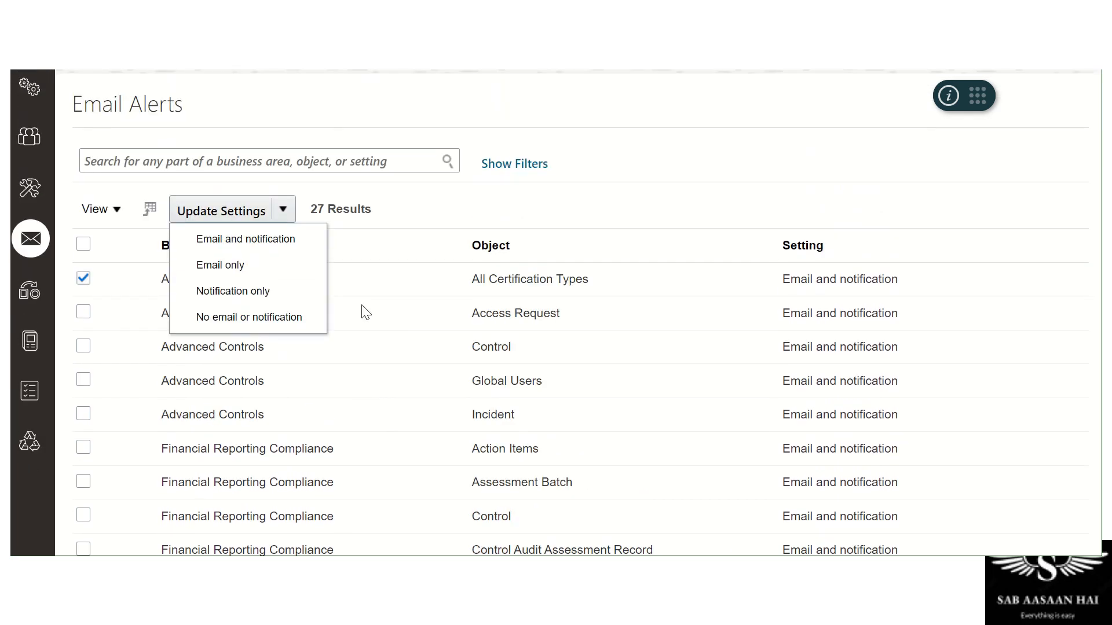
scroll(295, 277, down, 3)
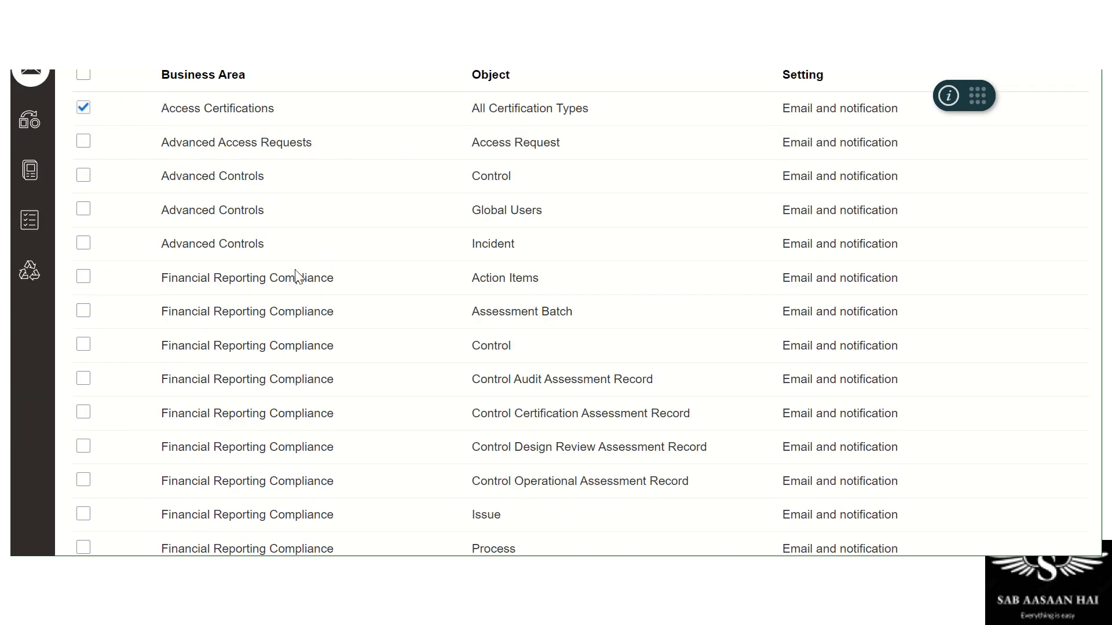
click(83, 110)
Set the Action Items, Assessment Batch and Control alerts to No email or notification
click(83, 278)
click(83, 311)
click(83, 344)
scroll(293, 296, up, 5)
click(283, 299)
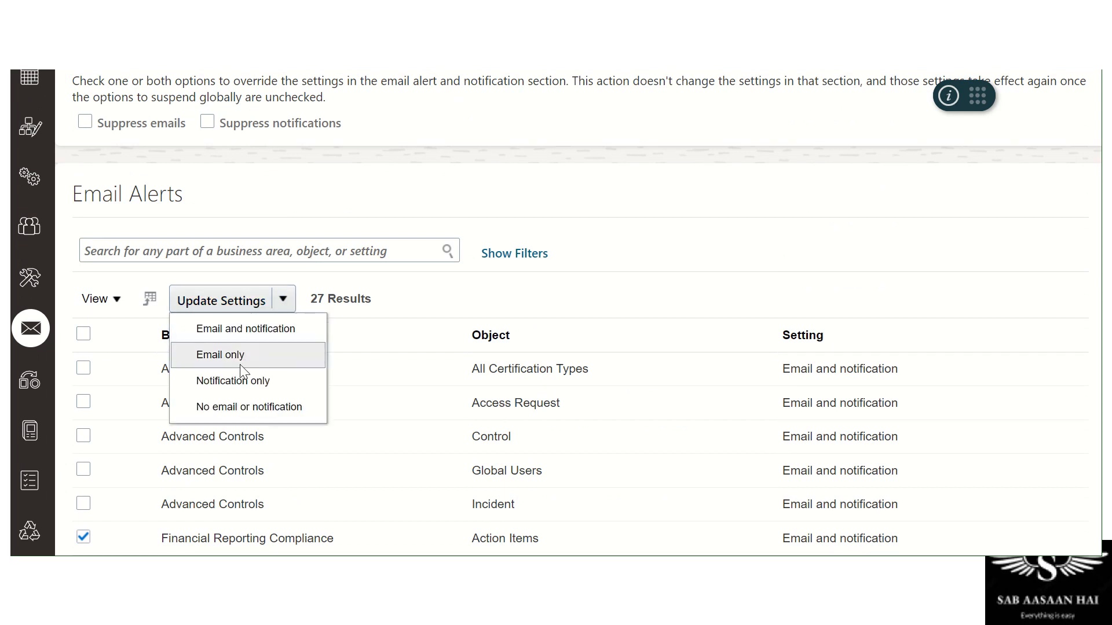
click(241, 402)
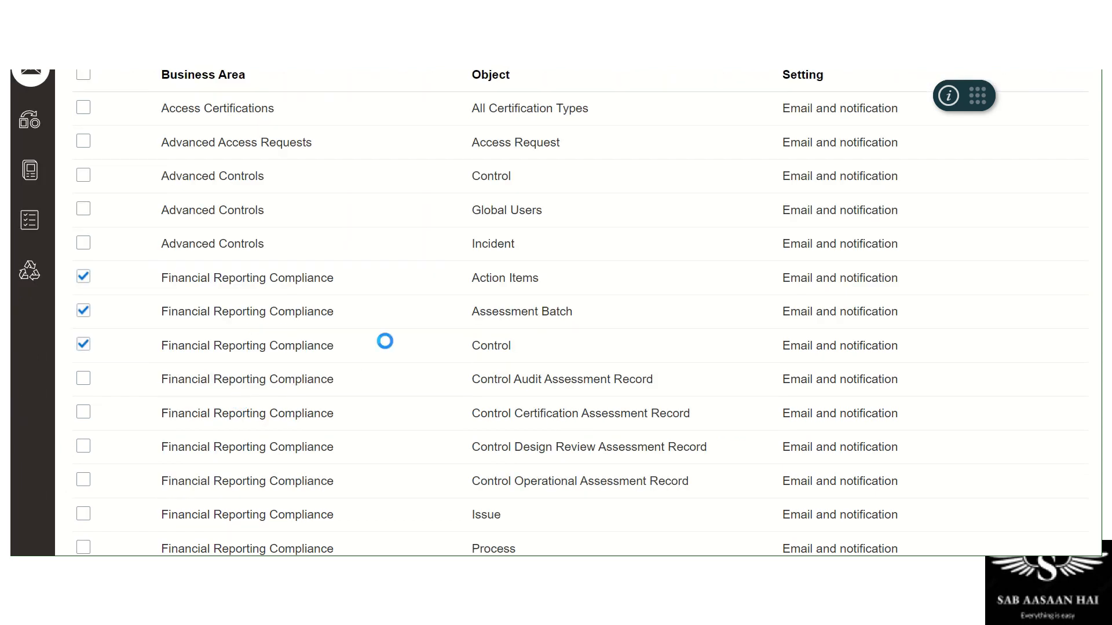
Reselect Action Items, Assessment Batch and Control and restore them to Email and notification
scroll(433, 325, down, 4)
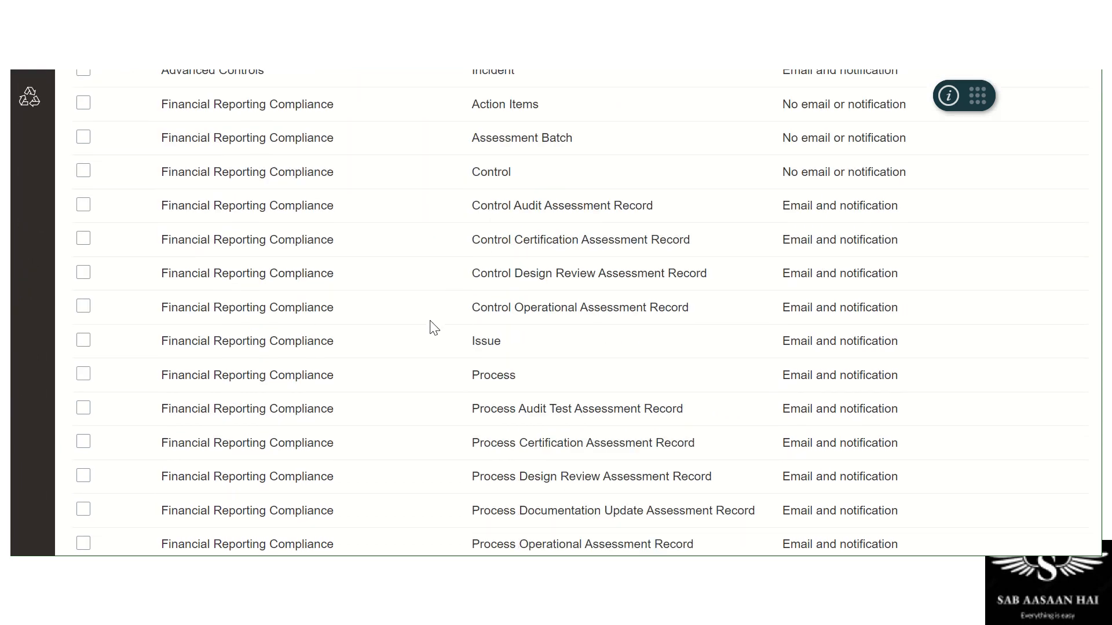
scroll(432, 325, up, 2)
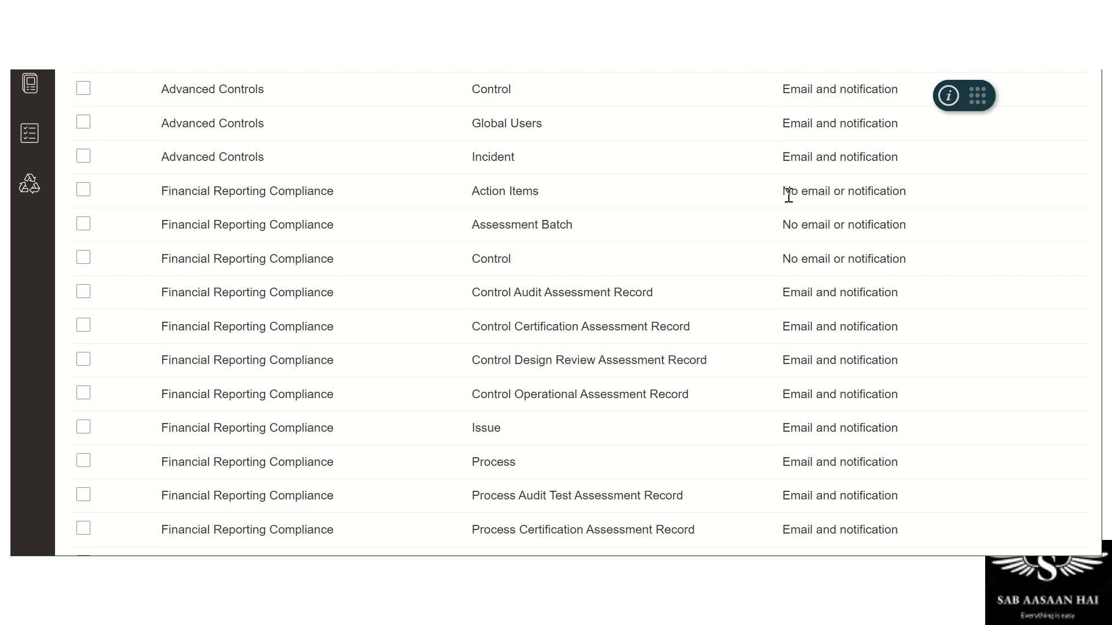
drag(788, 196, 930, 206)
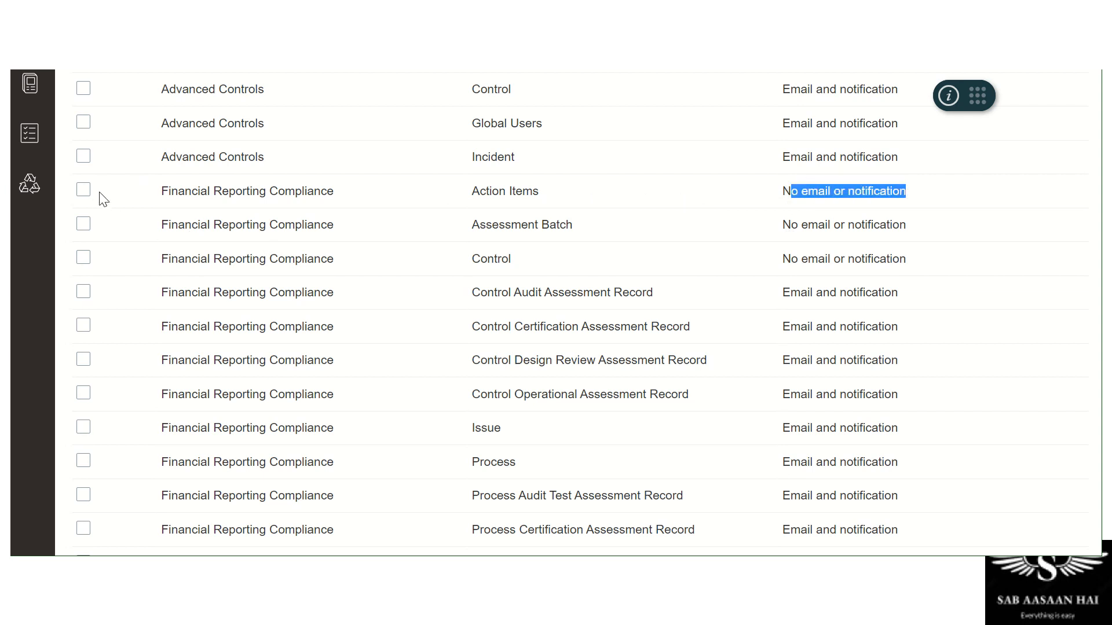
click(83, 191)
click(83, 225)
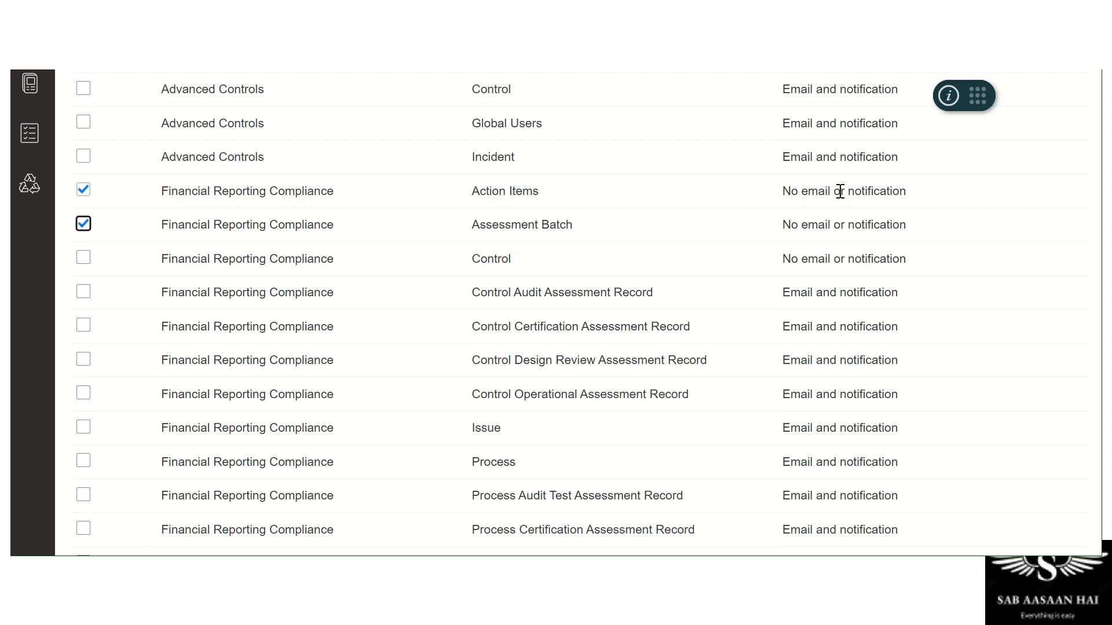
click(82, 258)
scroll(378, 268, up, 4)
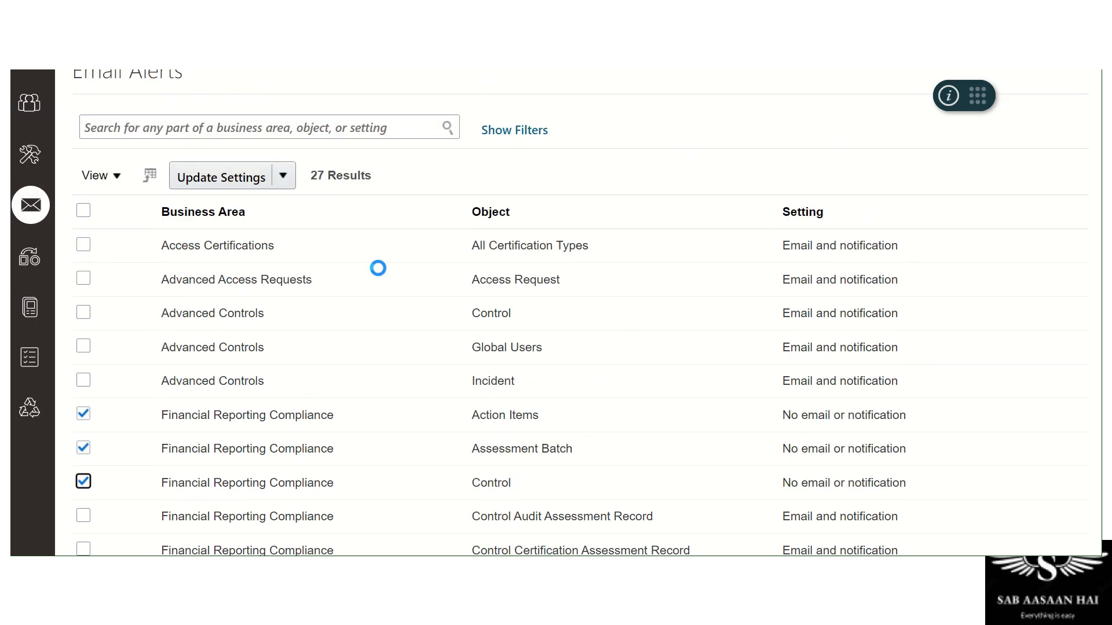
click(283, 212)
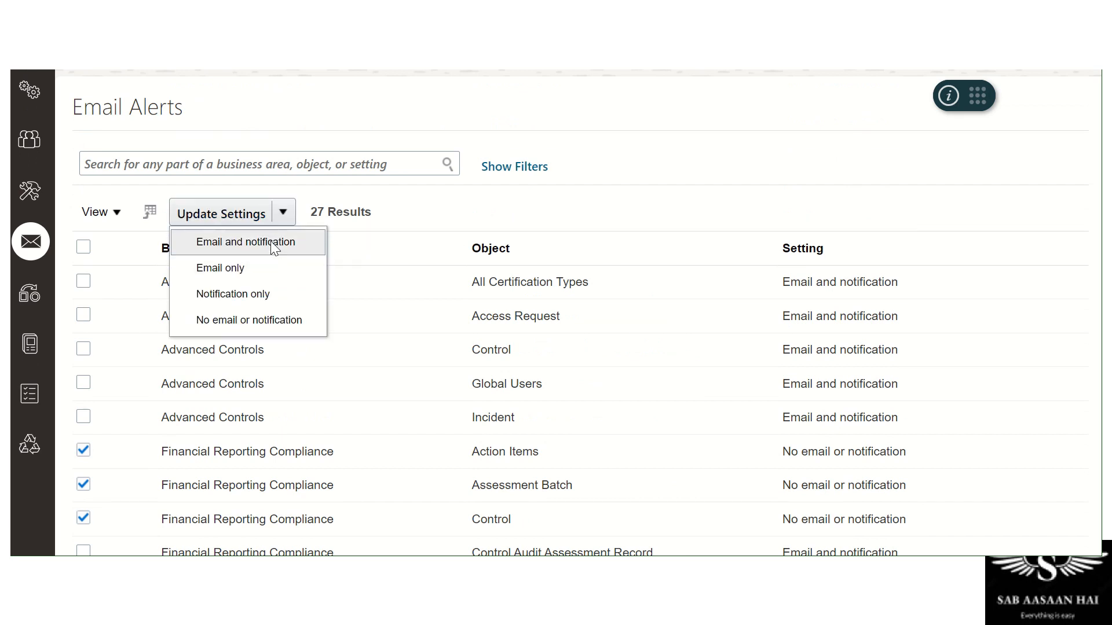
mouse_move(271, 242)
mouse_down()
mouse_move(270, 294)
mouse_move(270, 257)
mouse_up()
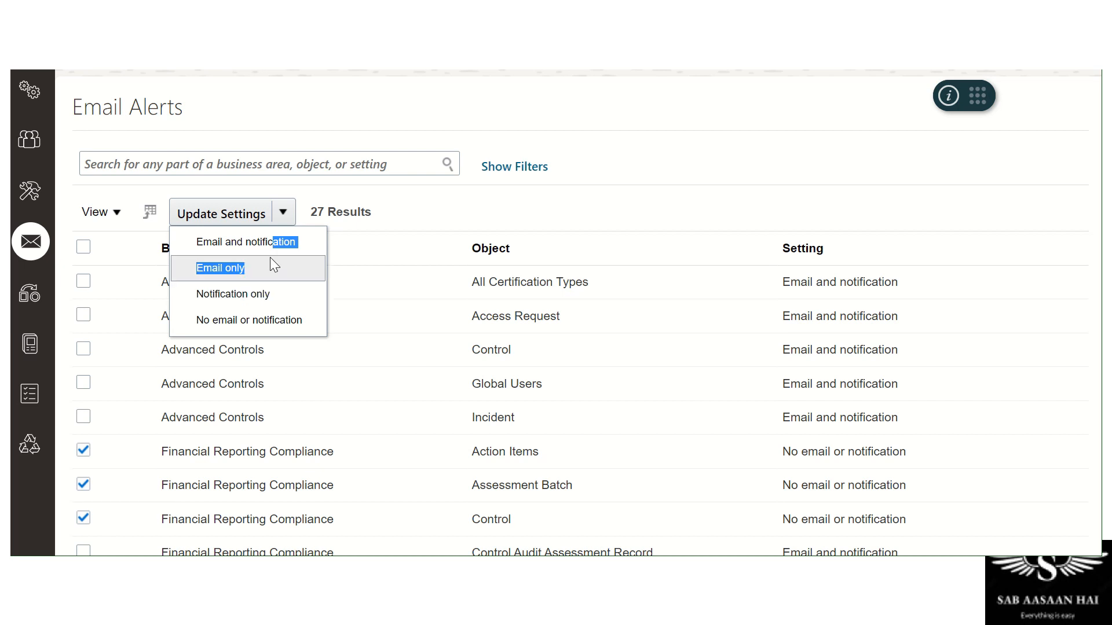
click(274, 244)
Scroll through the Email Alerts table, confirming all 27 alerts read Email and notification
scroll(273, 247, down, 3)
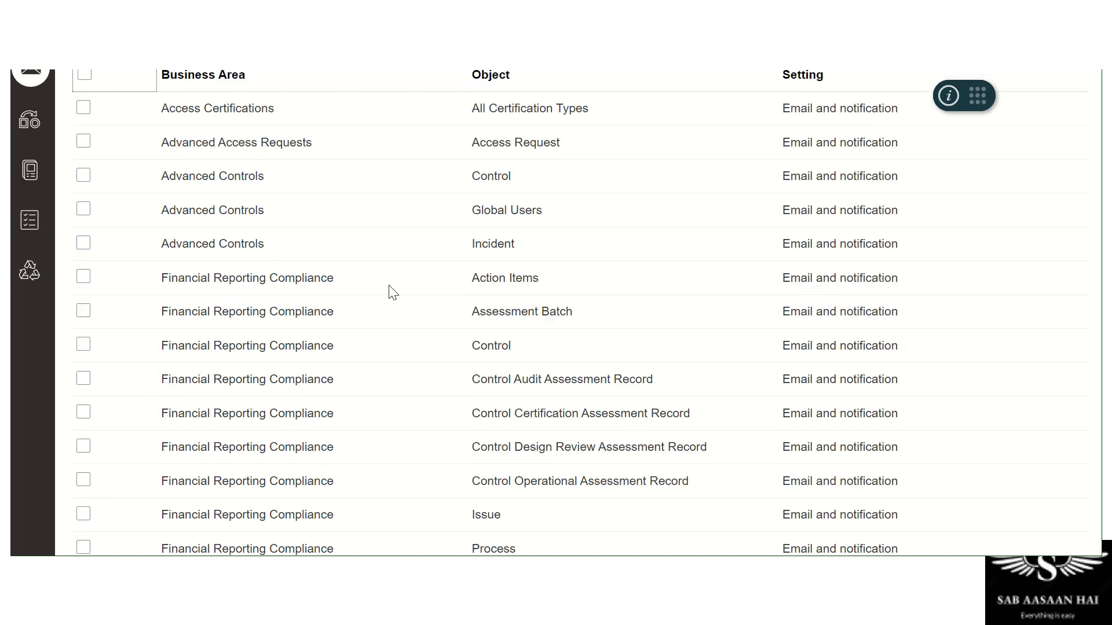
scroll(666, 261, down, 2)
scroll(663, 271, down, 6)
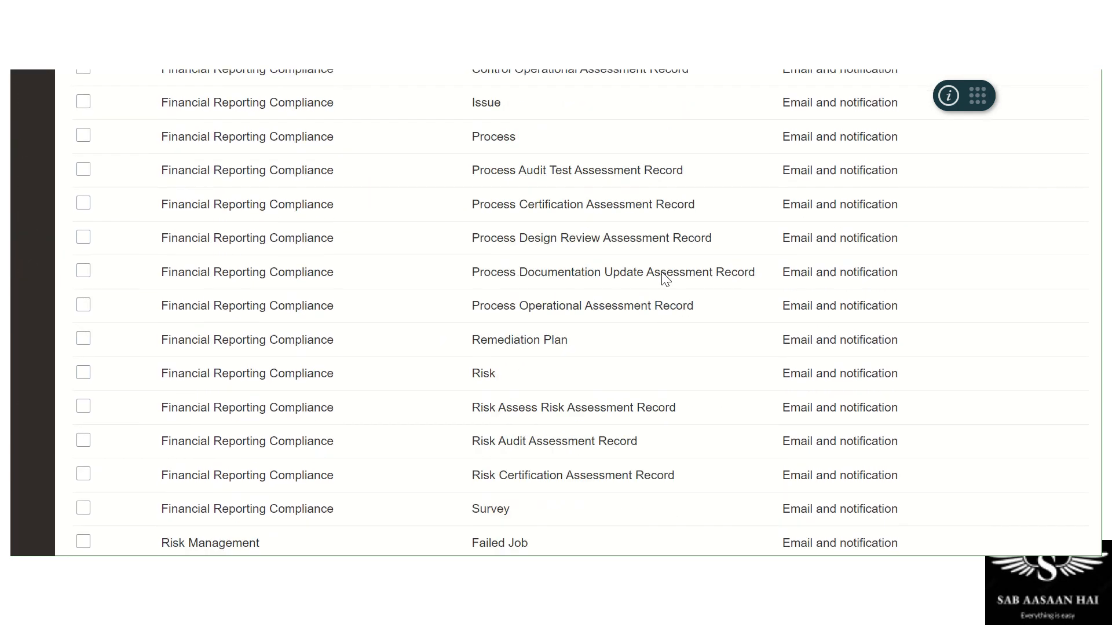
scroll(663, 277, up, 14)
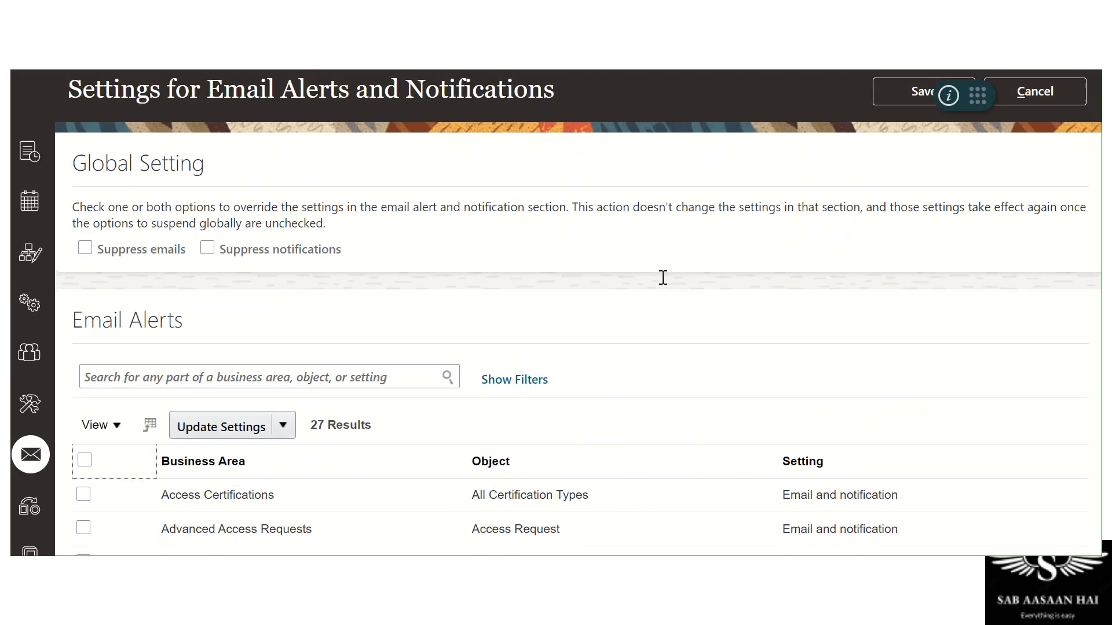
scroll(654, 290, down, 6)
Discard the unsaved email alert changes and move to the Data Migration page
click(21, 153)
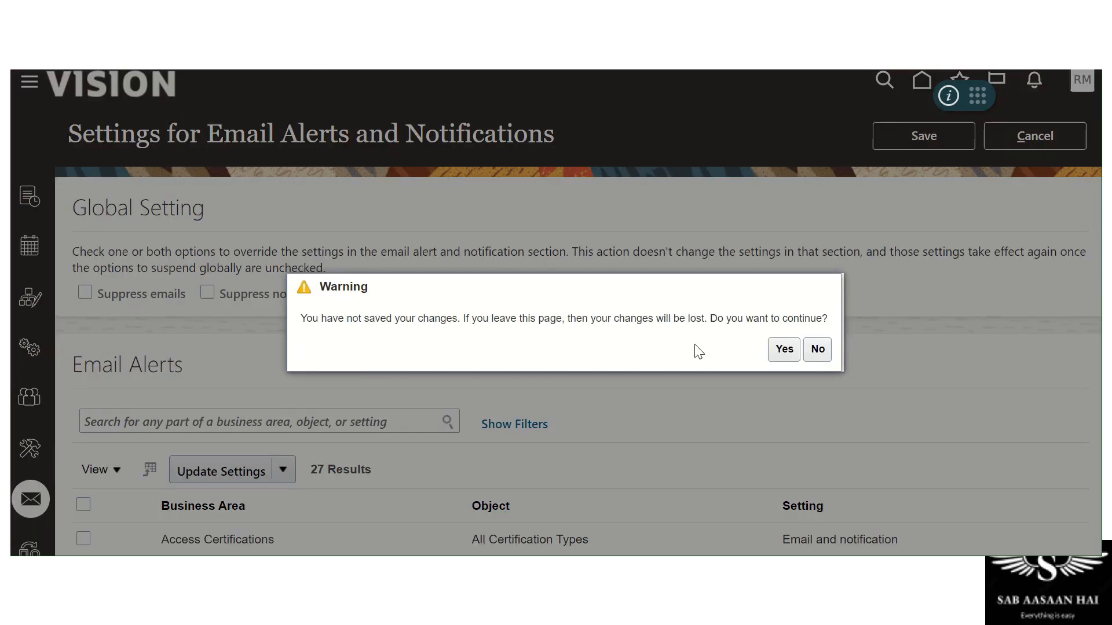
click(815, 352)
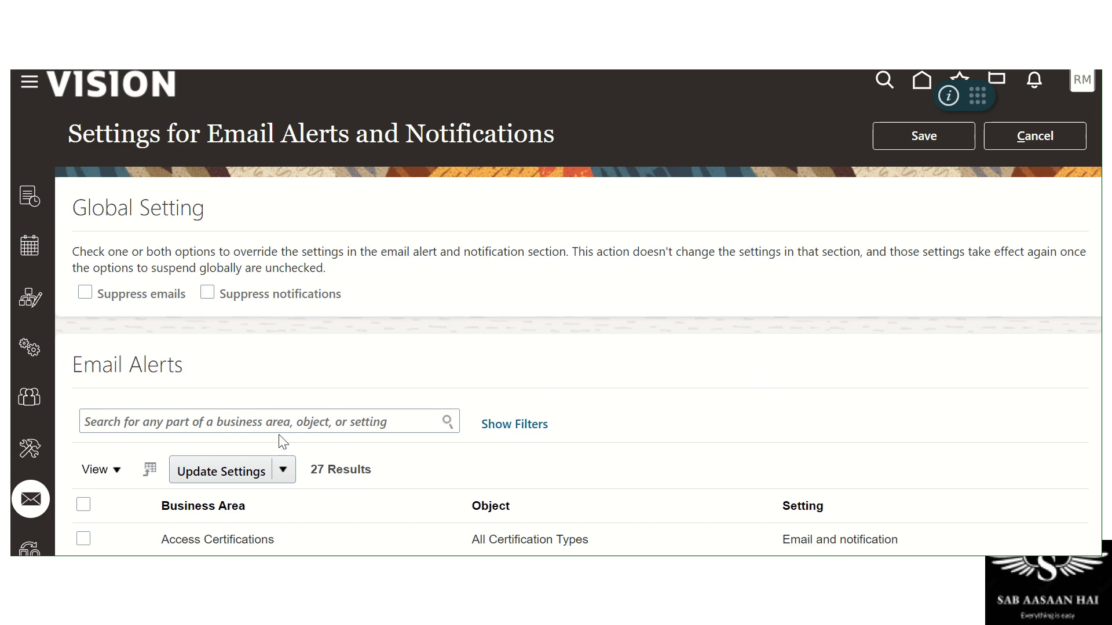
scroll(280, 441, down, 3)
click(34, 371)
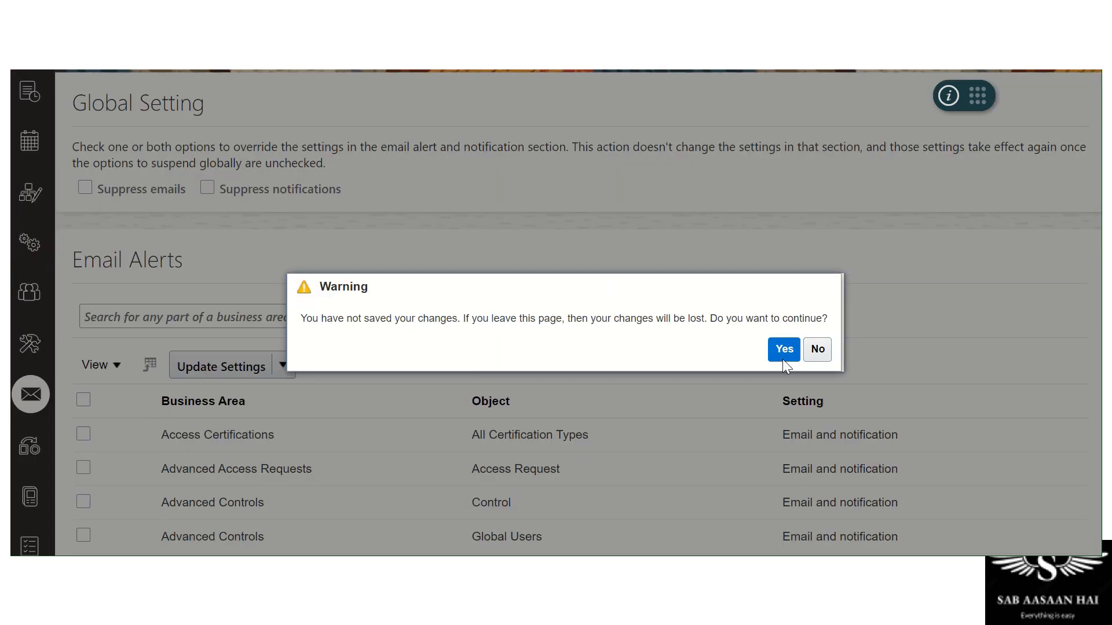
click(784, 349)
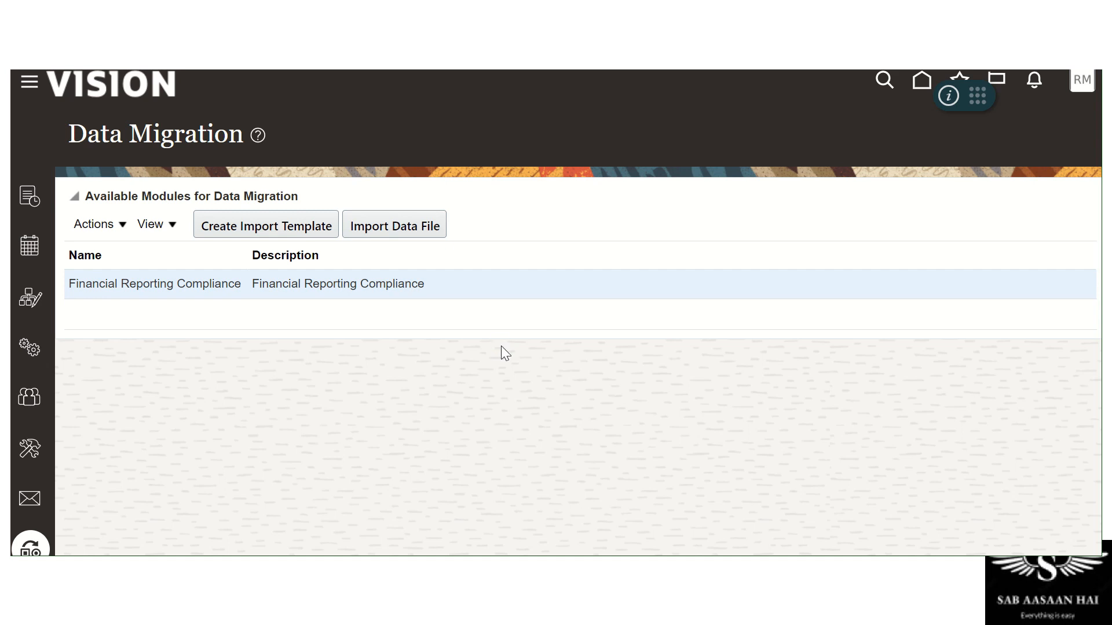
Go from Data Migration to the Lookups page showing GRCM_PERSPECTIVE_TYPE codes
scroll(501, 348, down, 3)
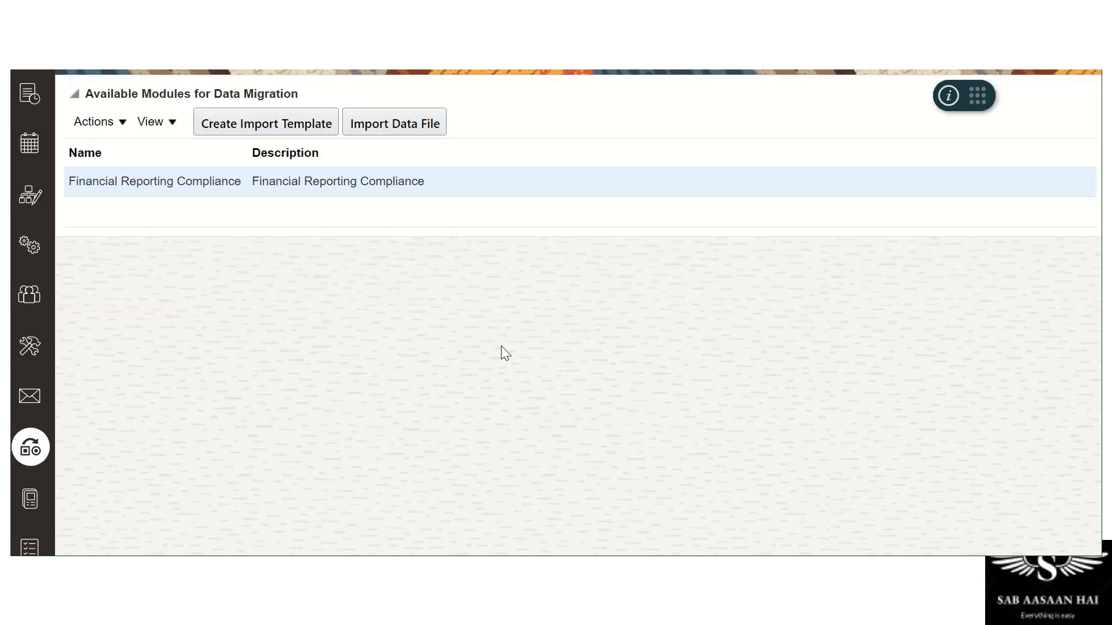
click(30, 461)
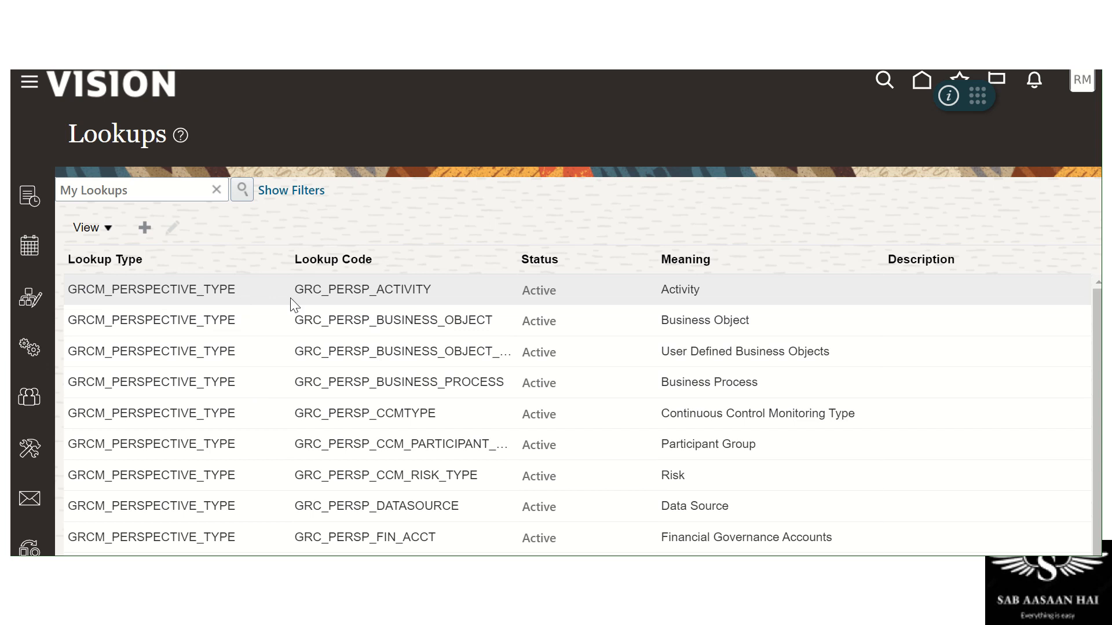
Start a new lookup, step through Lookup Type, Code, Meaning and Description, then cancel it
click(145, 228)
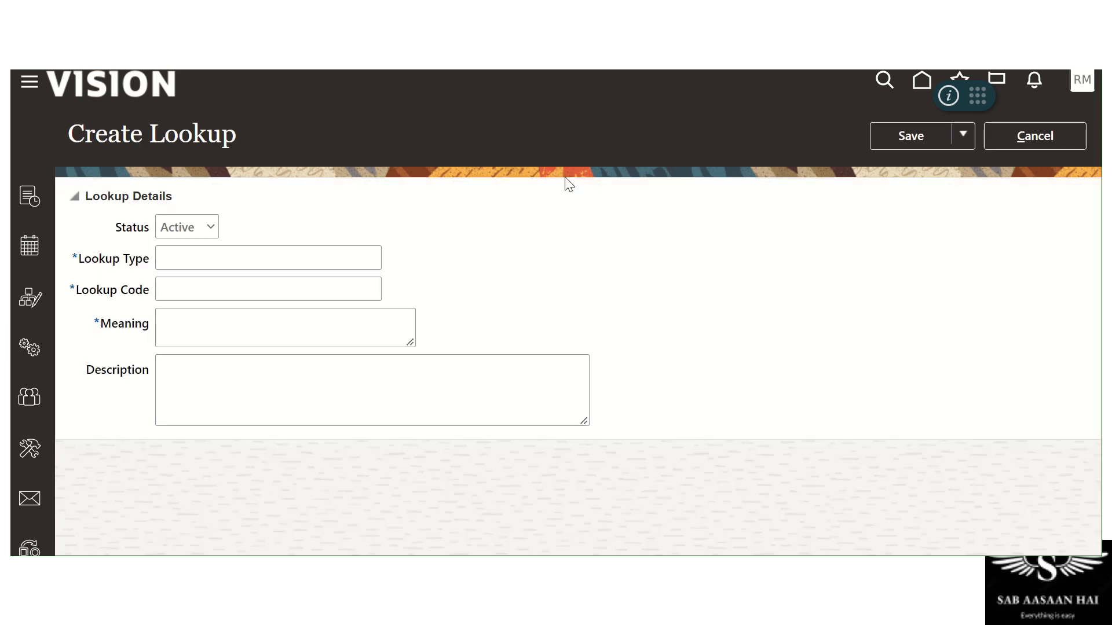
click(256, 255)
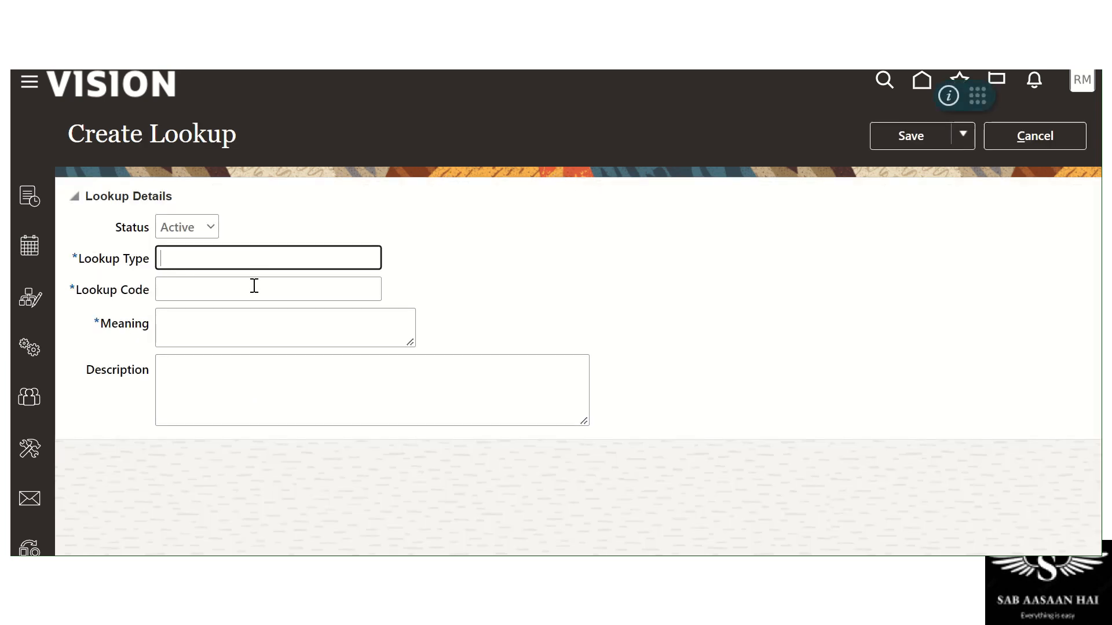
click(253, 287)
click(248, 330)
click(252, 387)
click(818, 257)
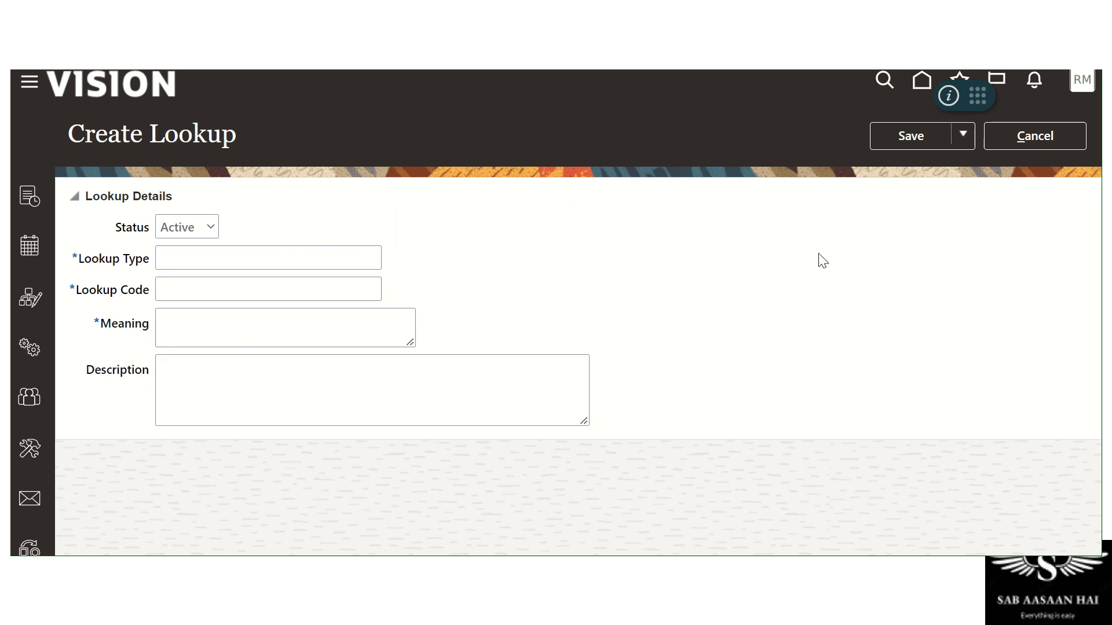
click(1033, 139)
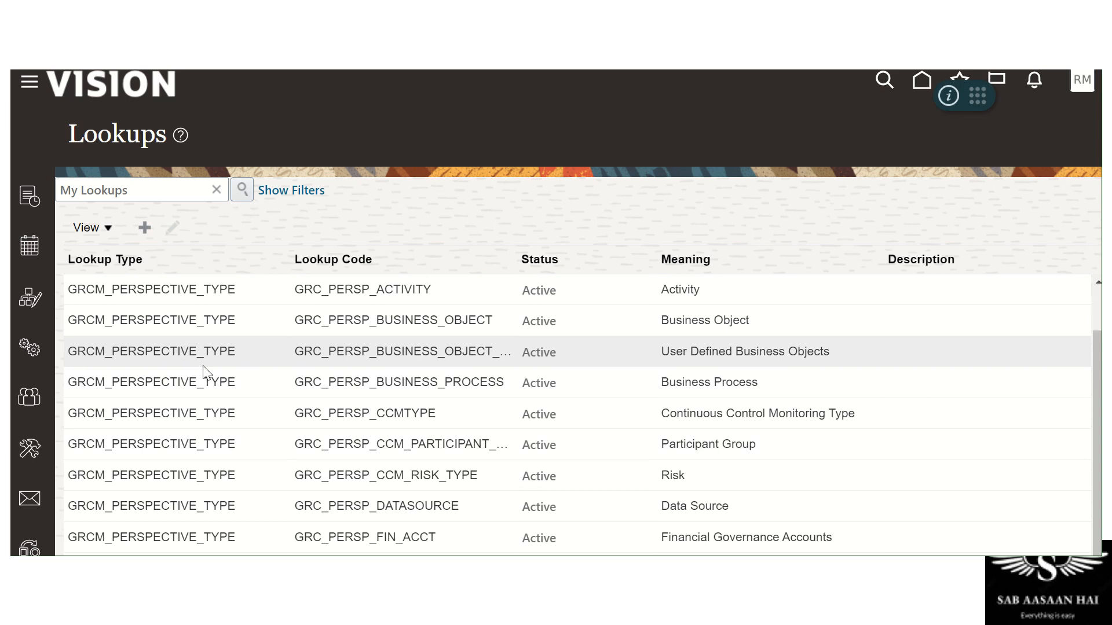
Select the Risk lookup row, then go to the Assessment Results page
scroll(488, 387, down, 1)
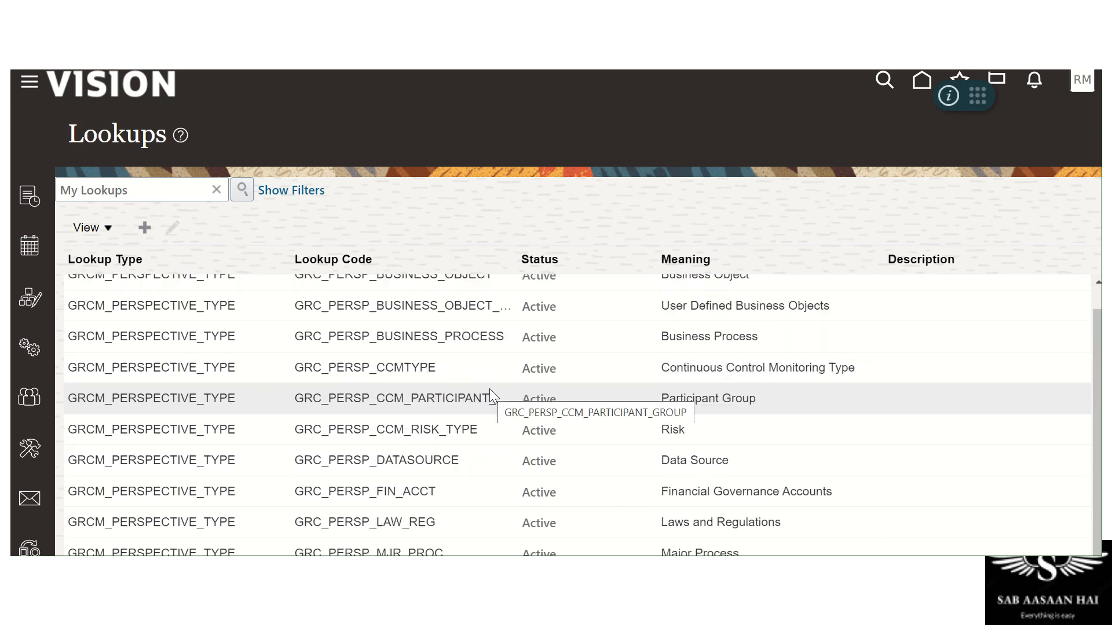
scroll(489, 388, up, 1)
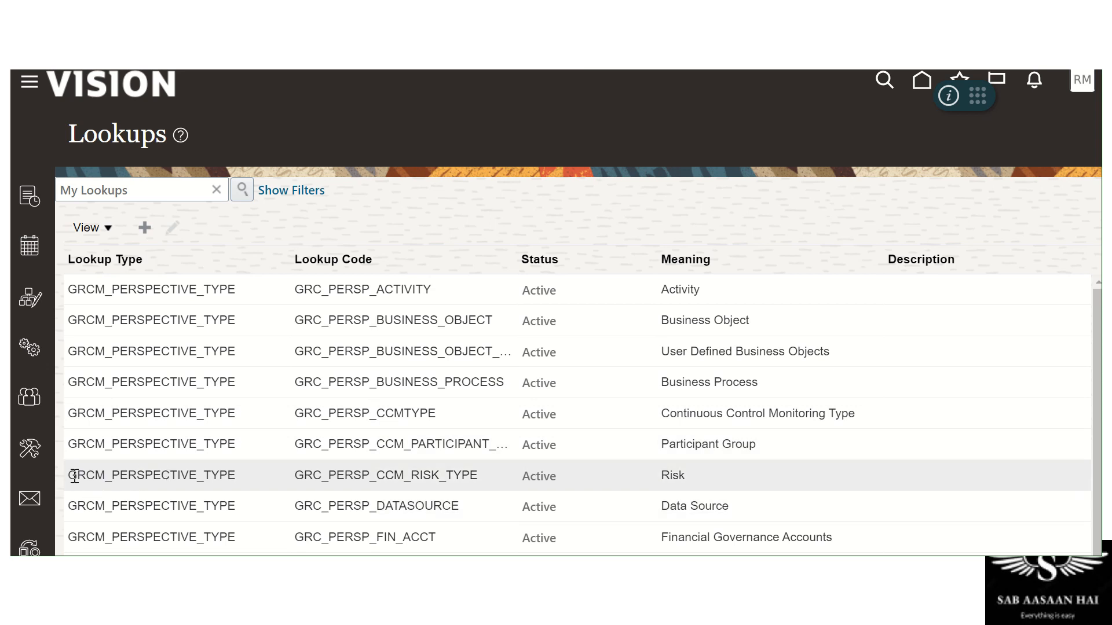
click(191, 473)
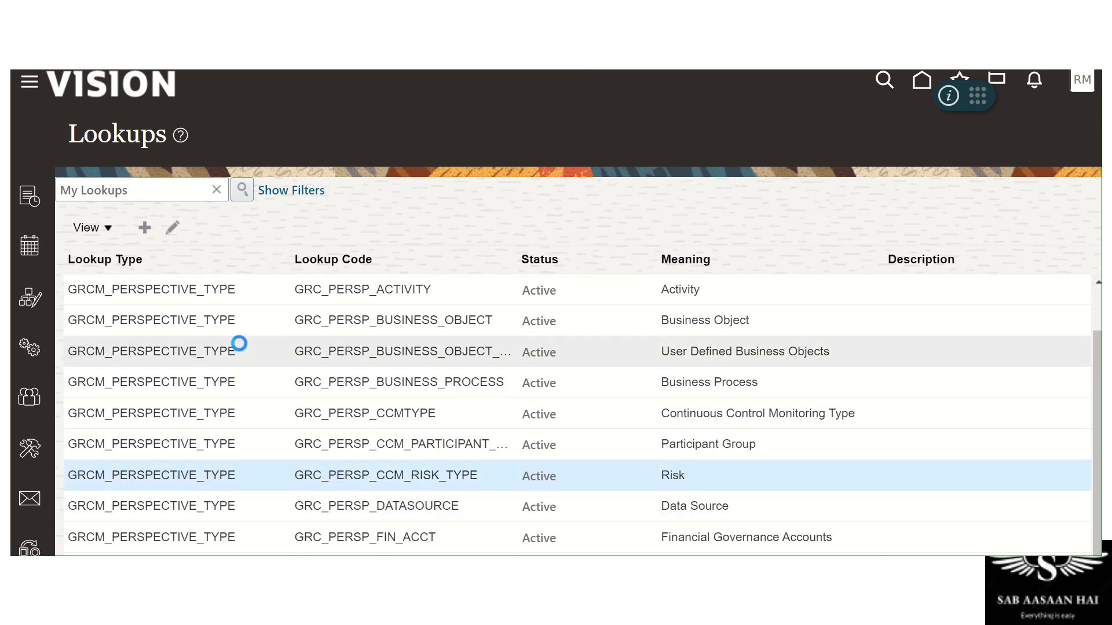
scroll(578, 414, down, 1)
scroll(86, 314, down, 5)
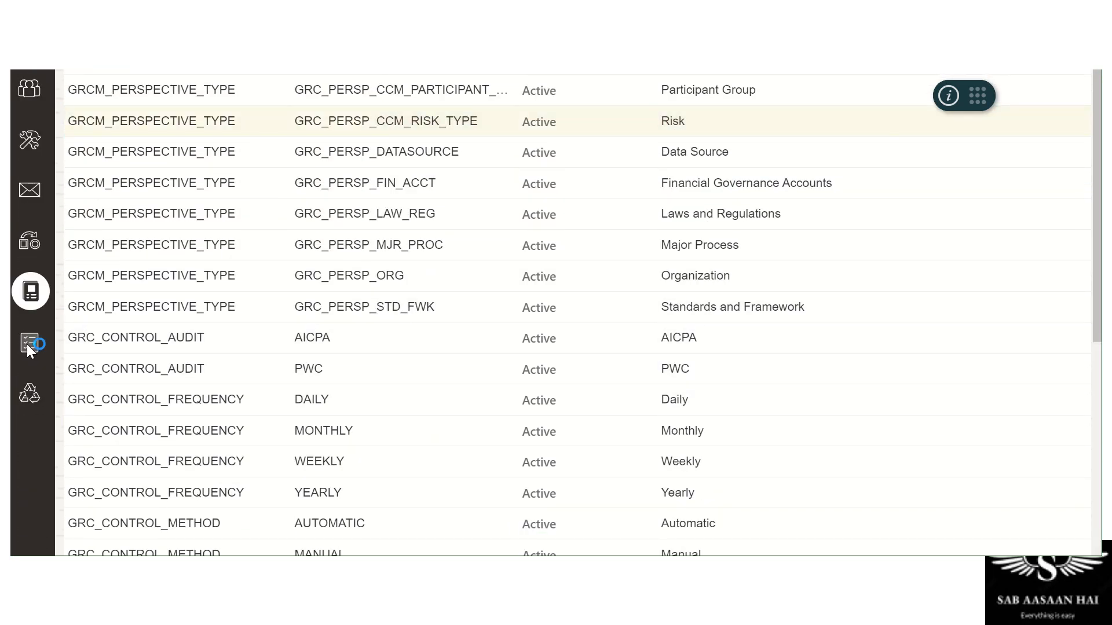
click(27, 345)
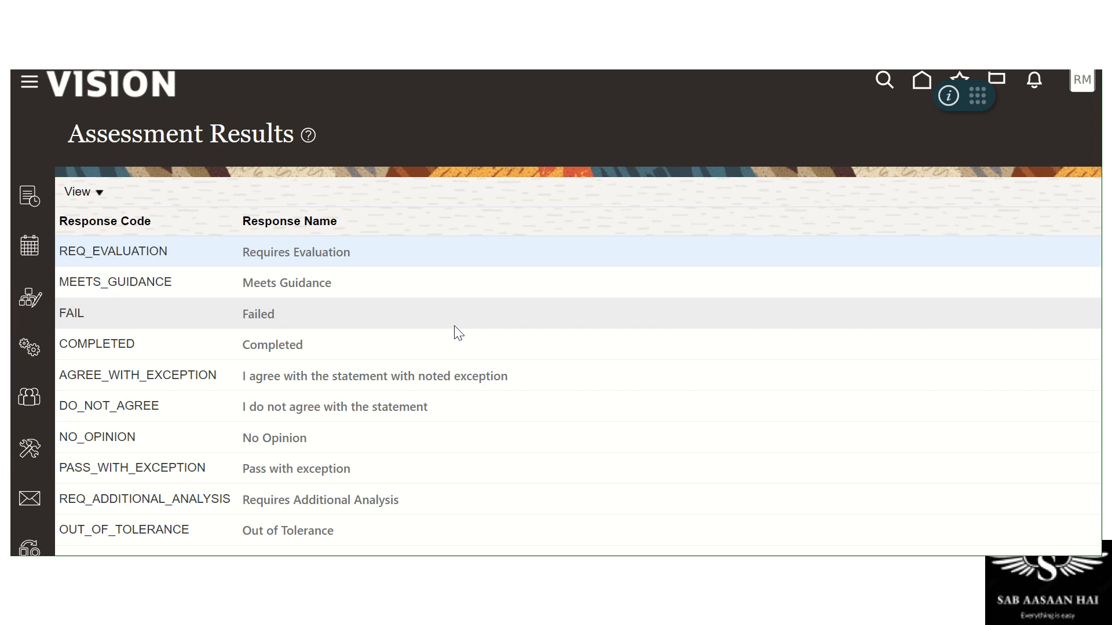
Review the response codes and select the REQ_EVALUATION code and its Evaluation name text
scroll(455, 327, down, 3)
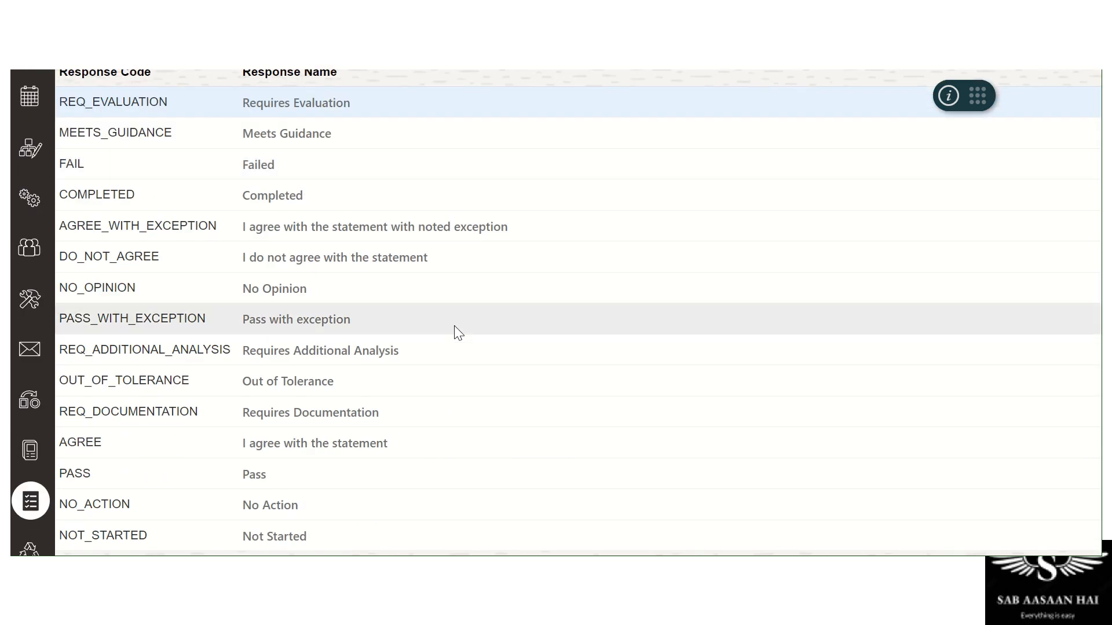
scroll(454, 326, up, 2)
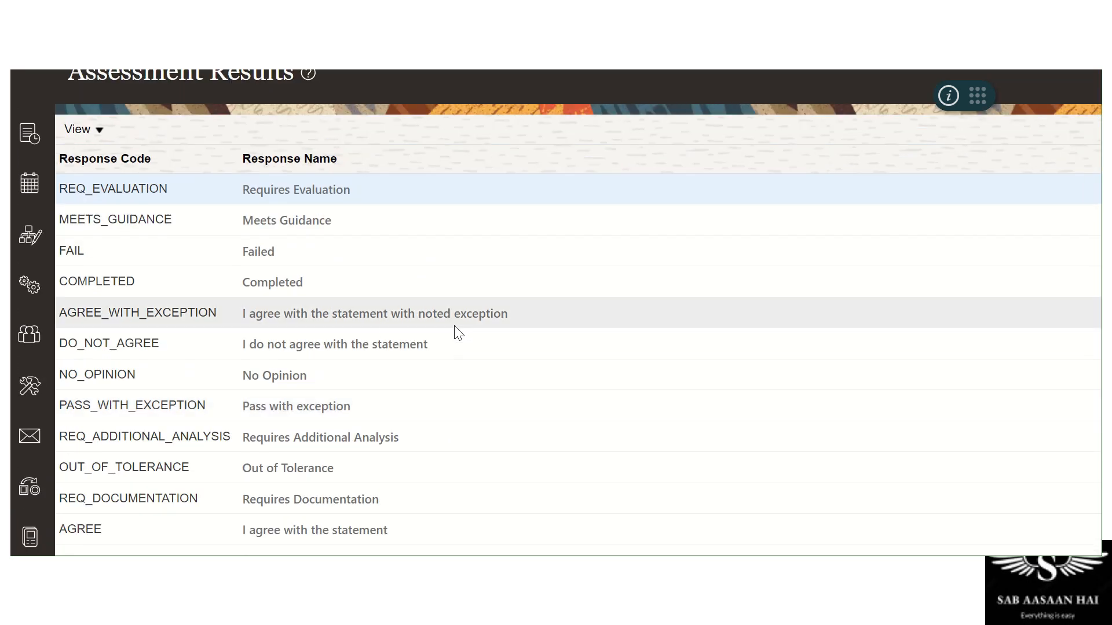
double_click(107, 191)
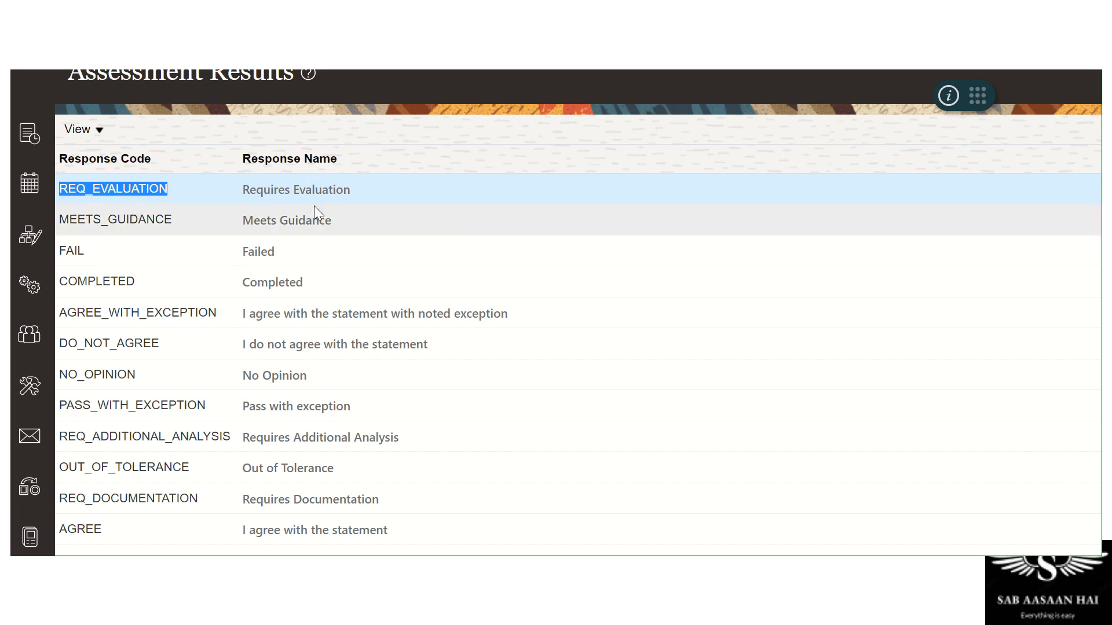
double_click(320, 189)
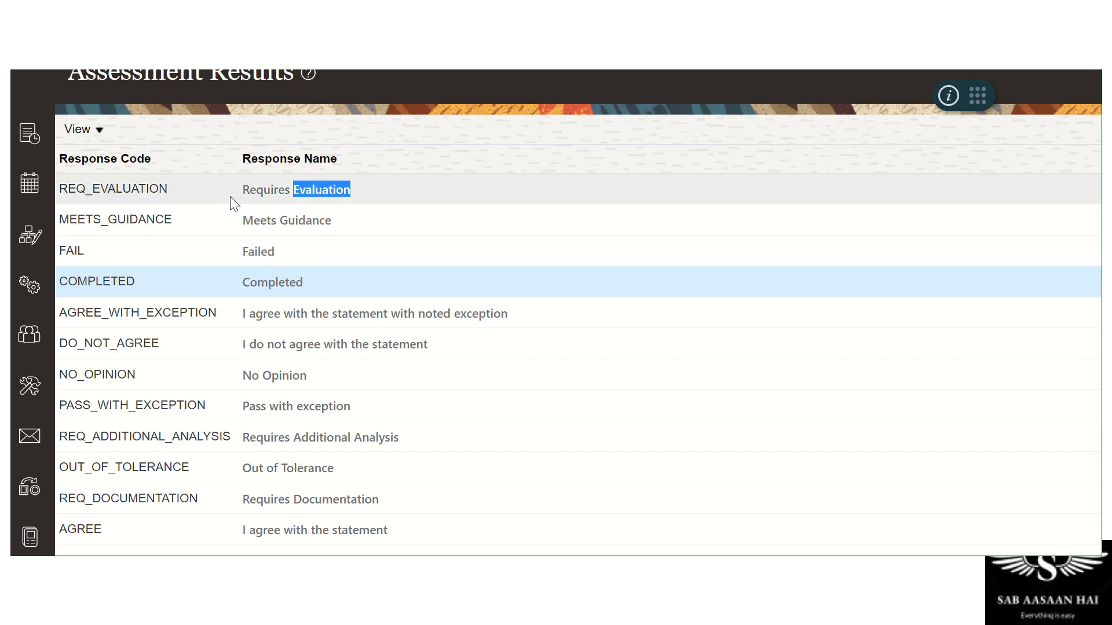
scroll(267, 324, down, 2)
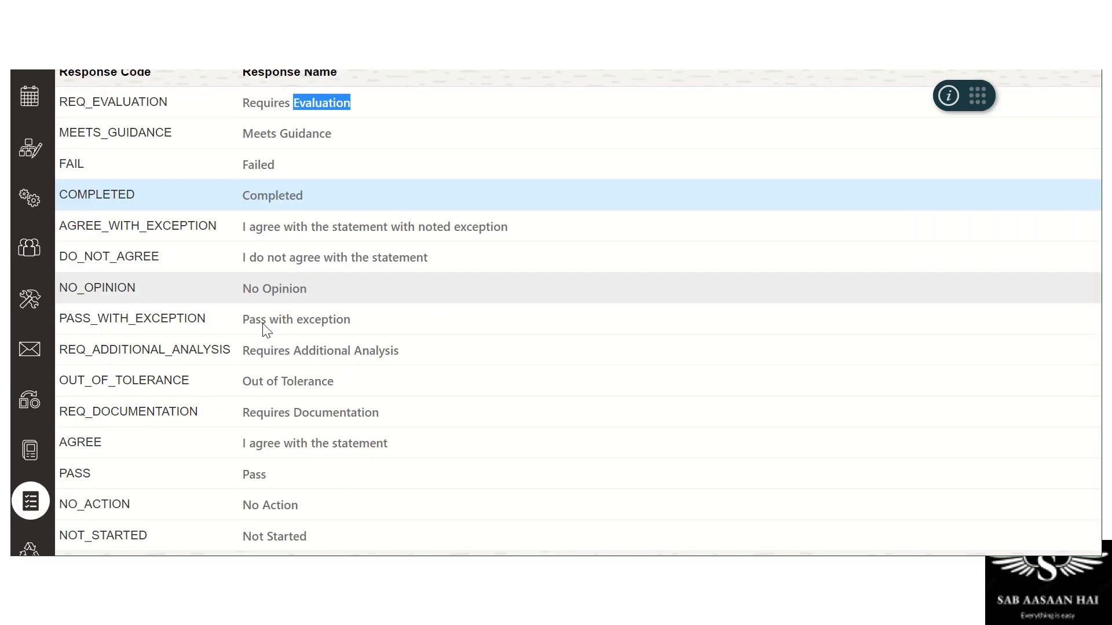
scroll(267, 334, up, 3)
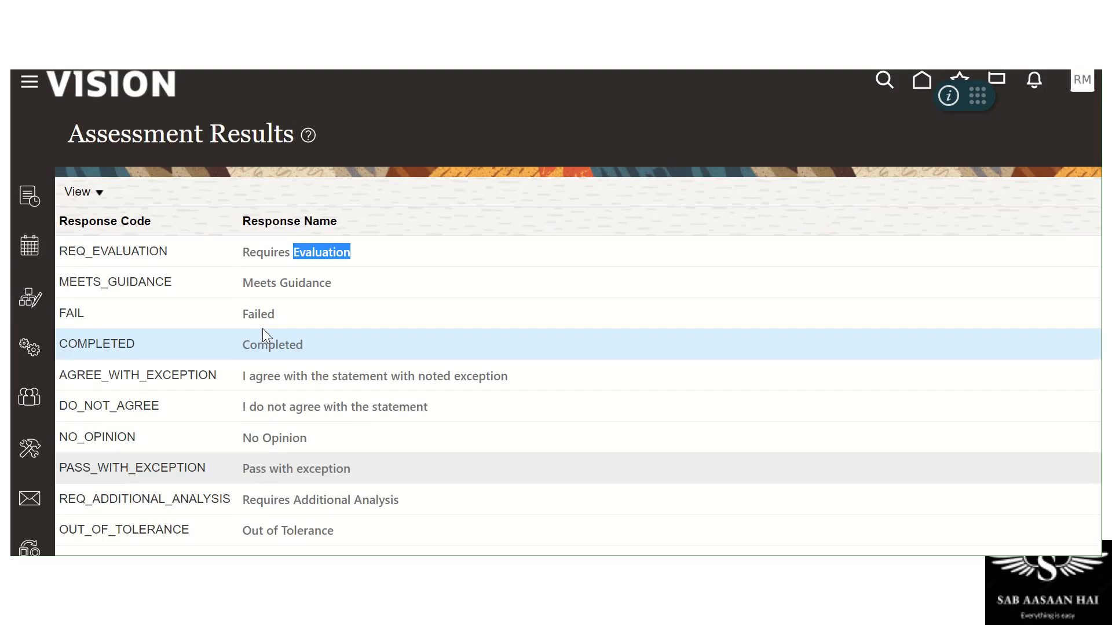
Show the column display options, select the COMPLETED row, then go to Purge Results
click(92, 184)
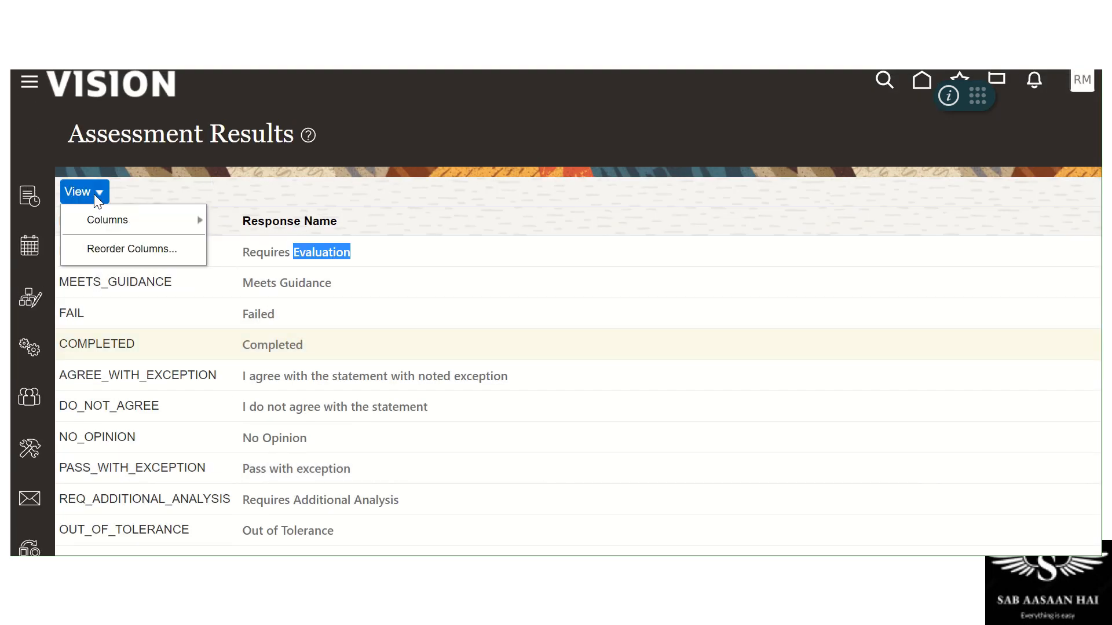
click(499, 333)
scroll(492, 318, down, 3)
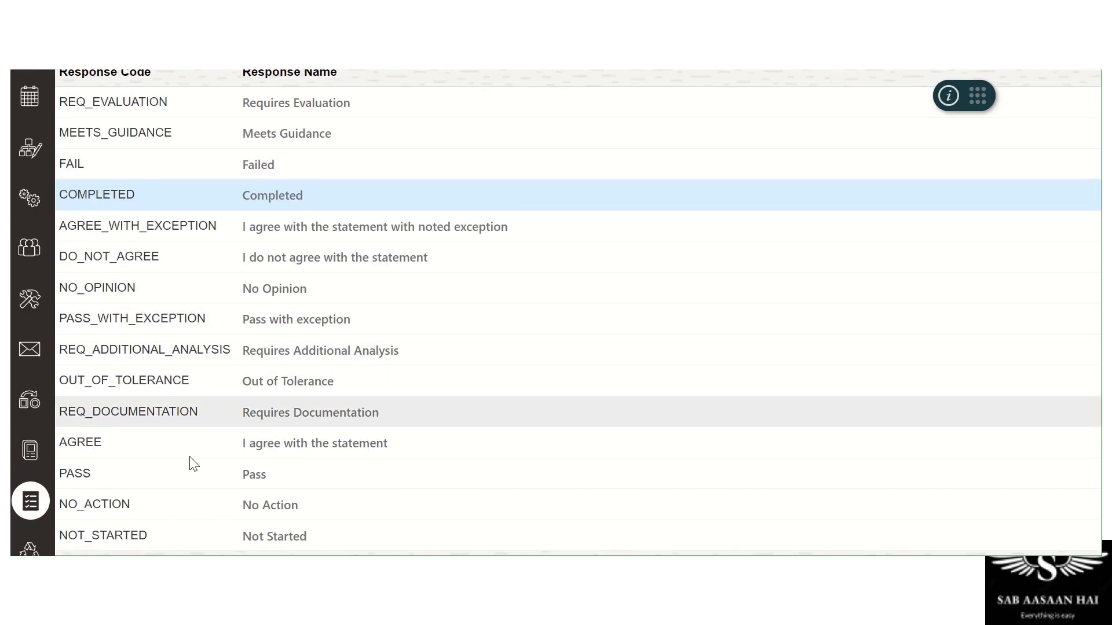
click(40, 553)
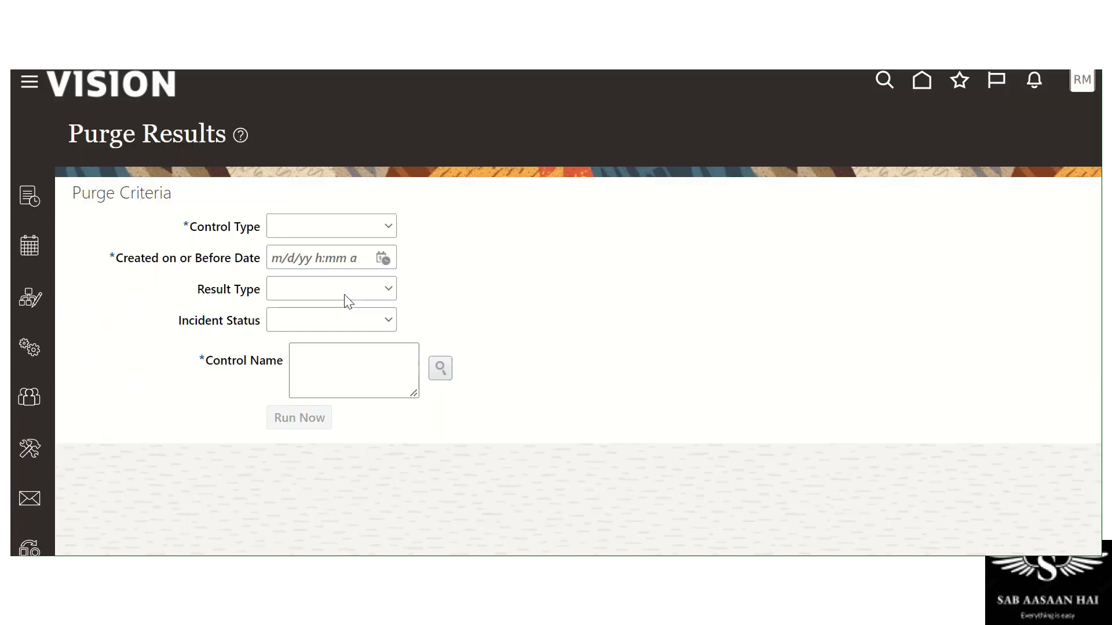
View the Control Type choices Access, Both and Transaction, leaving it blank
click(368, 231)
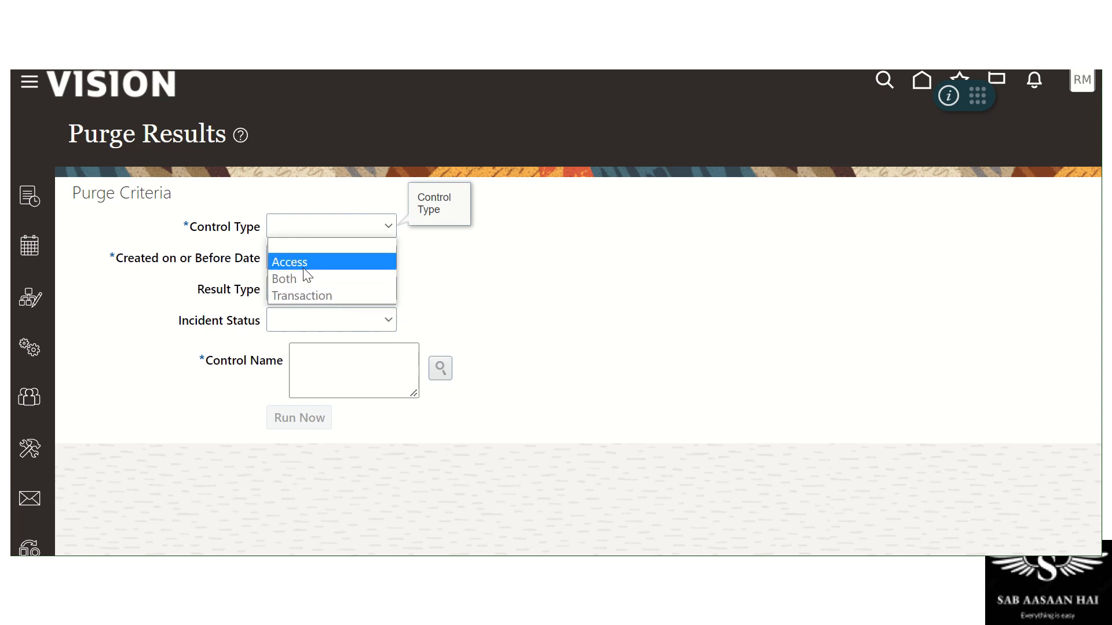
click(699, 317)
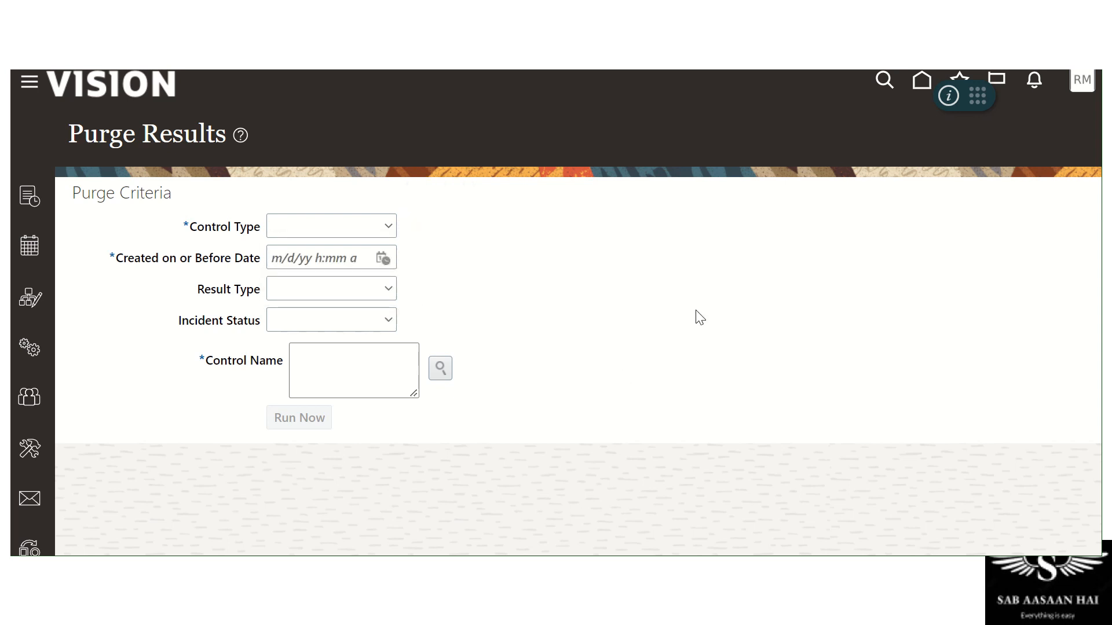
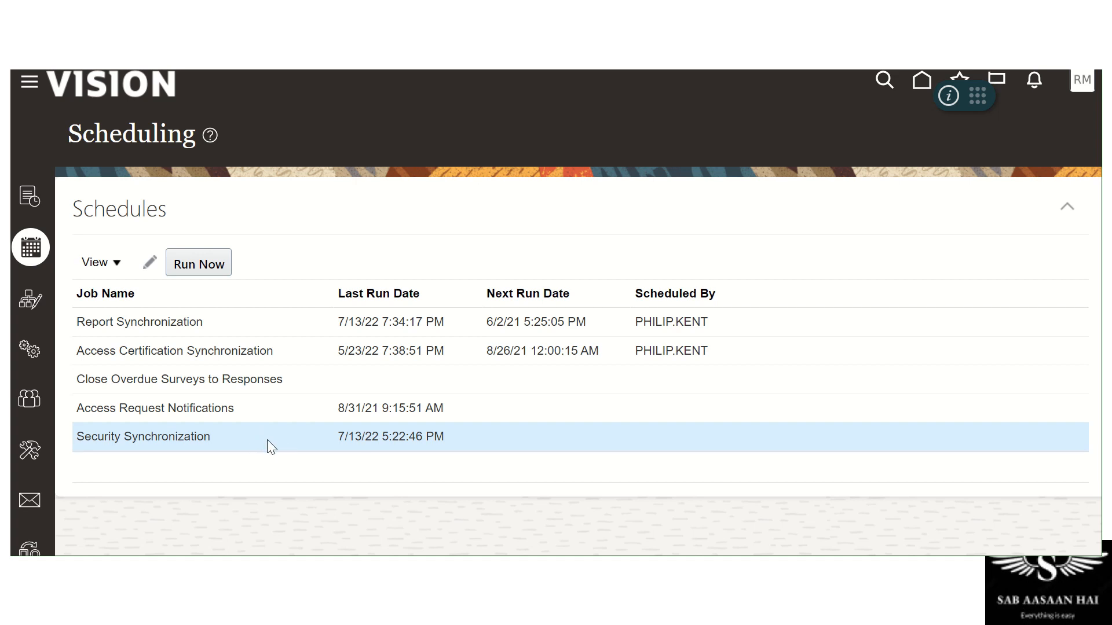
Open Security Synchronization's schedule parameters, currently weekly on Sunday from 12/4/22 2:37 AM
click(173, 263)
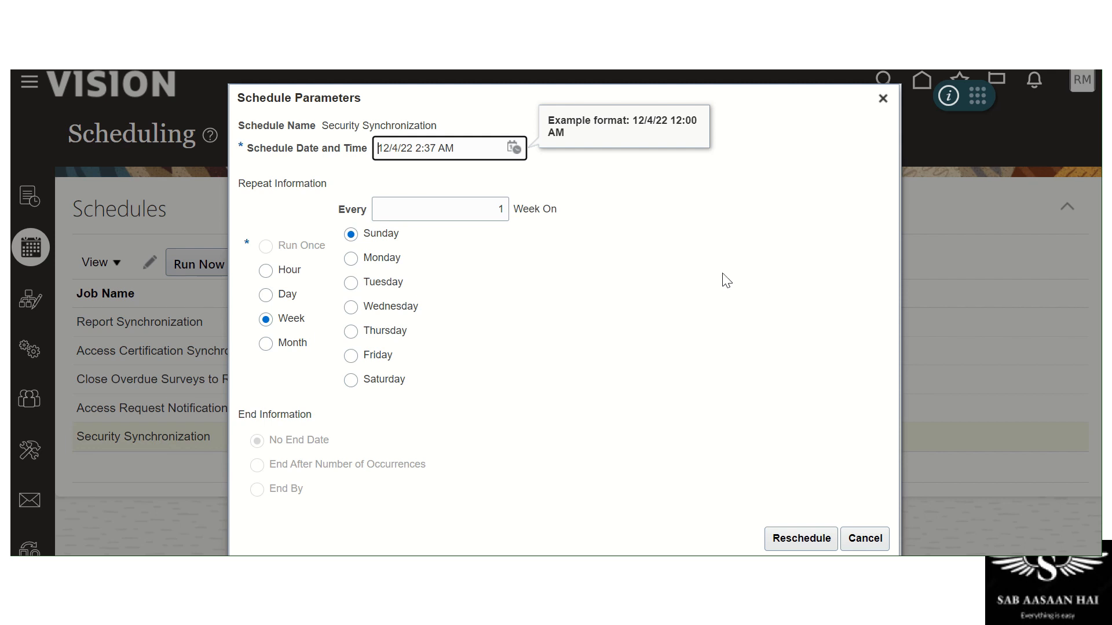
Set the repeat to Day, keep the 4 December 2022 2:37 AM start, and reschedule
click(264, 296)
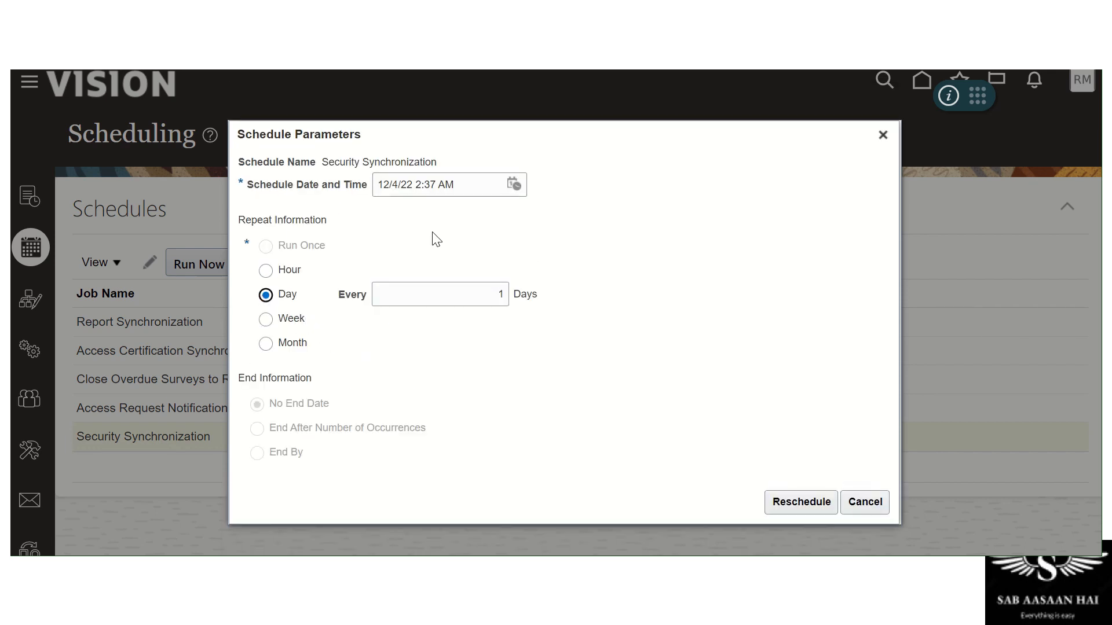
click(513, 185)
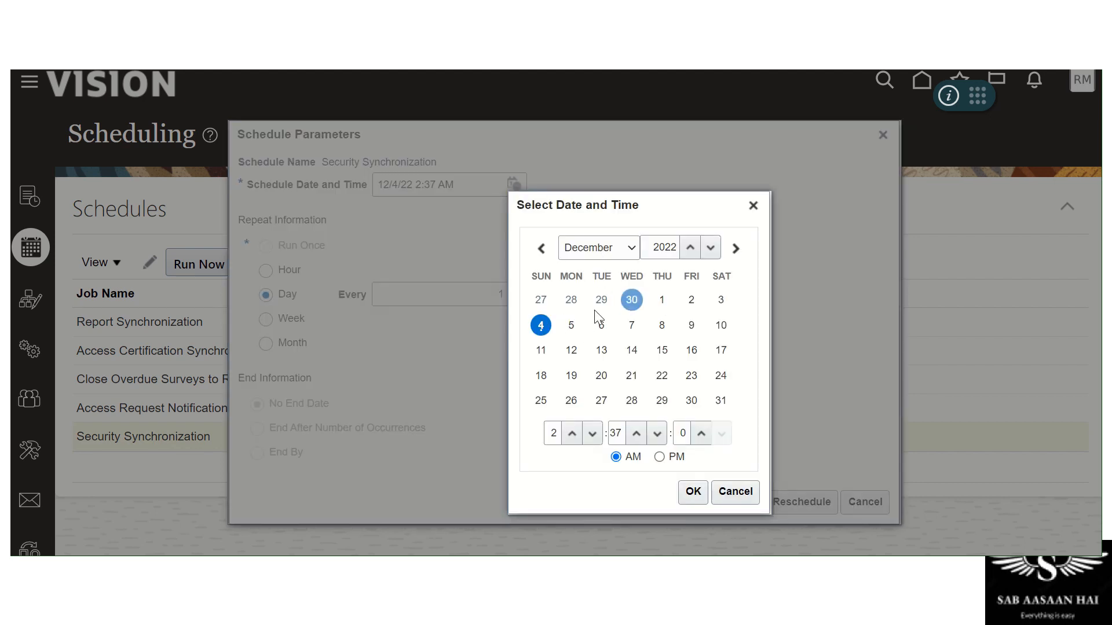
click(662, 300)
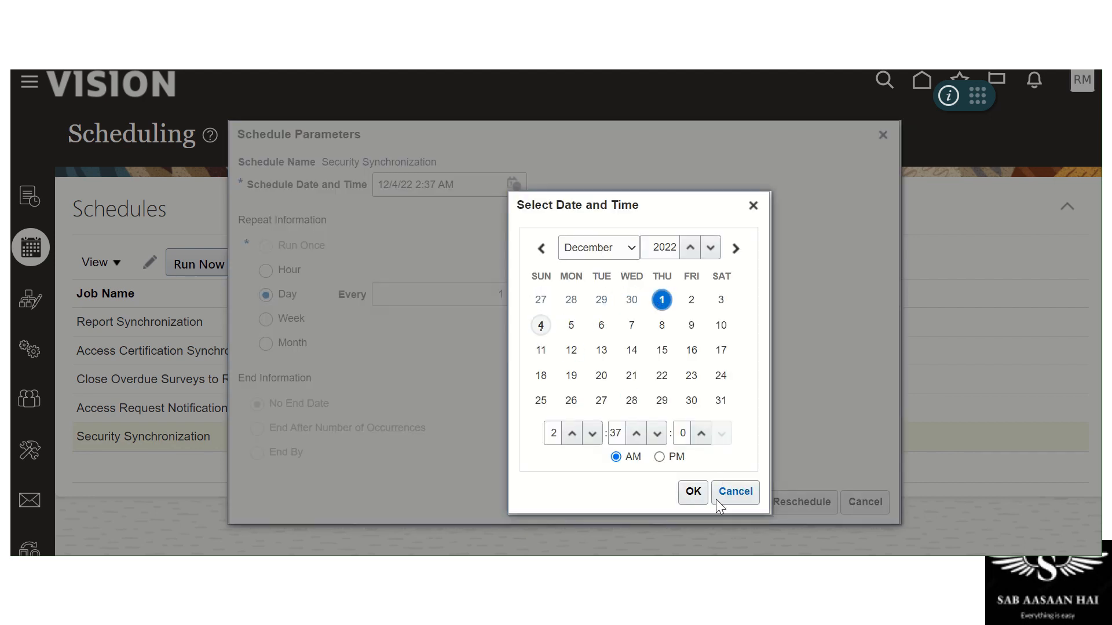
click(540, 325)
click(692, 491)
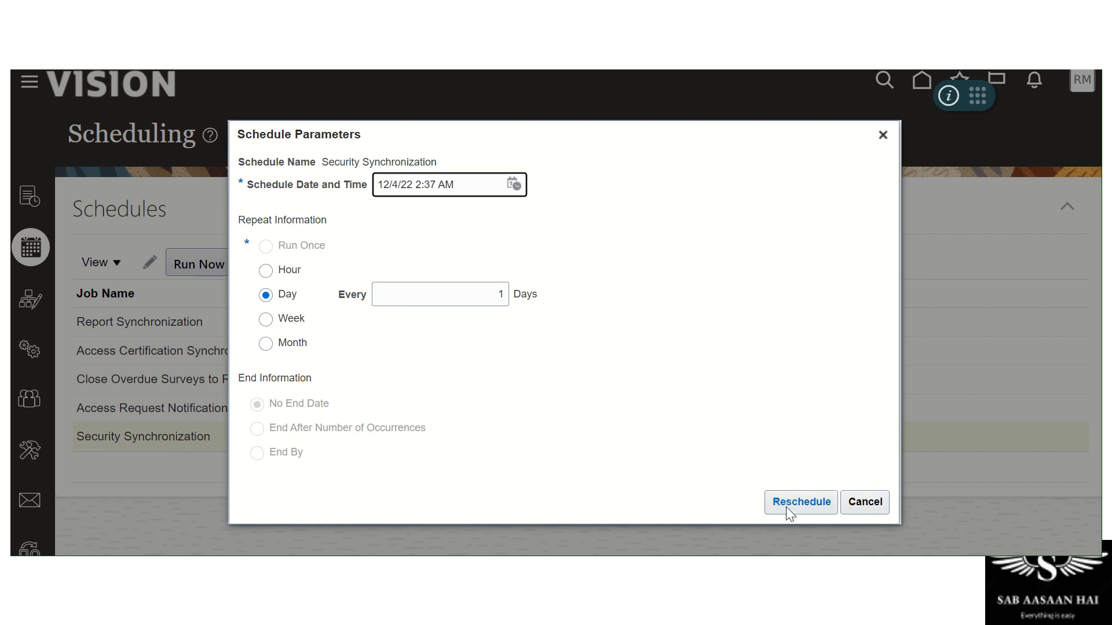
click(864, 502)
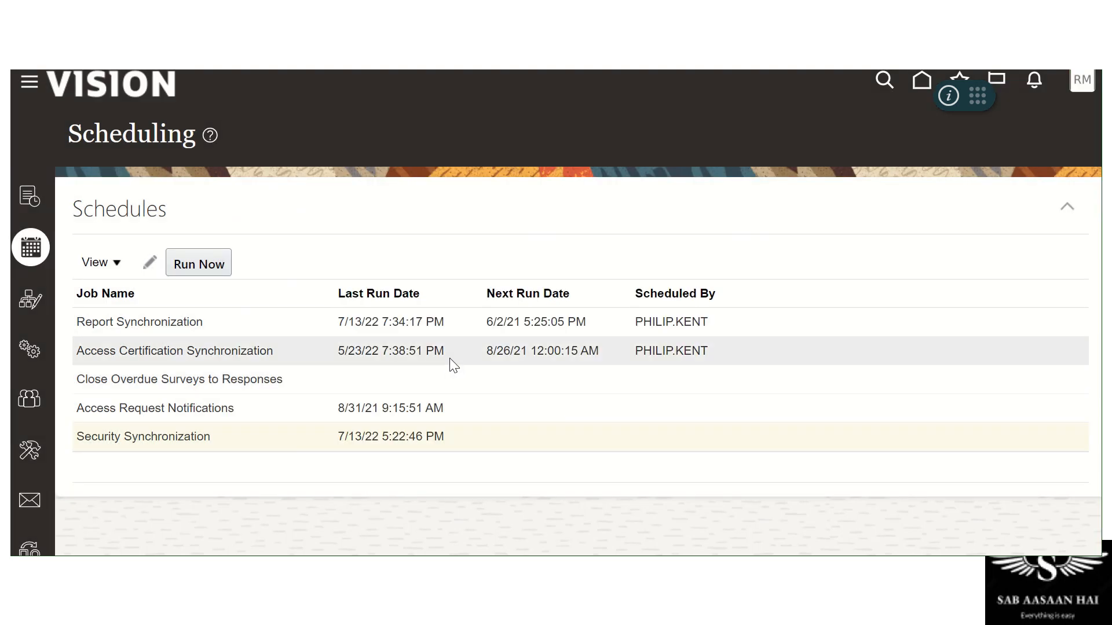
Run Security Synchronization now and copy the submitted job number 633334 from the confirmation
click(213, 439)
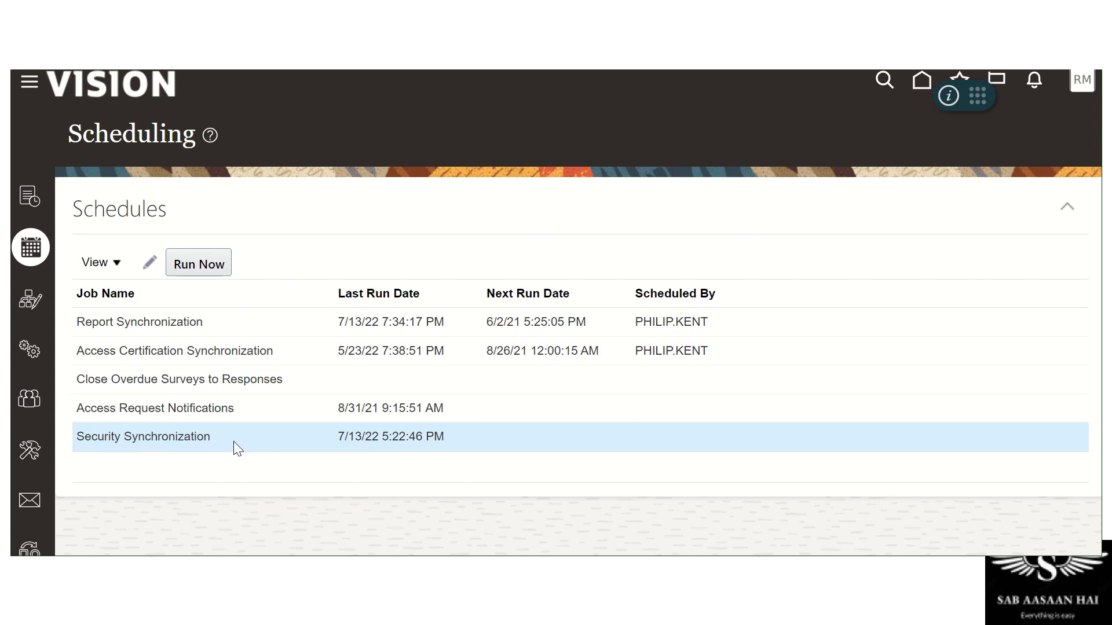
click(216, 267)
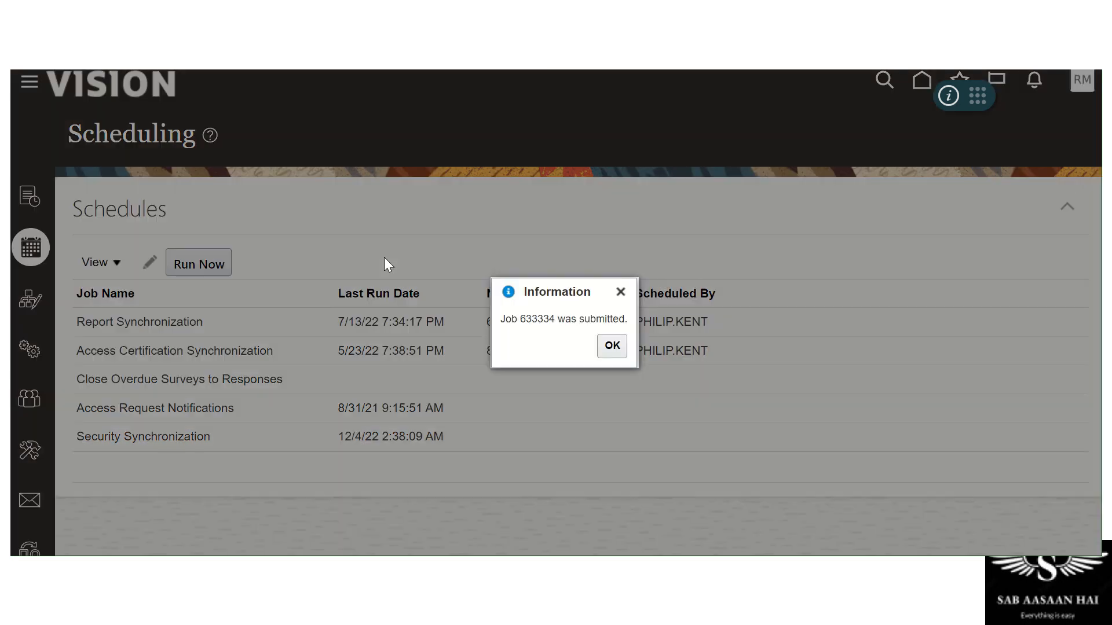
triple_click(525, 320)
drag(520, 320, 555, 313)
right_click(548, 320)
click(571, 325)
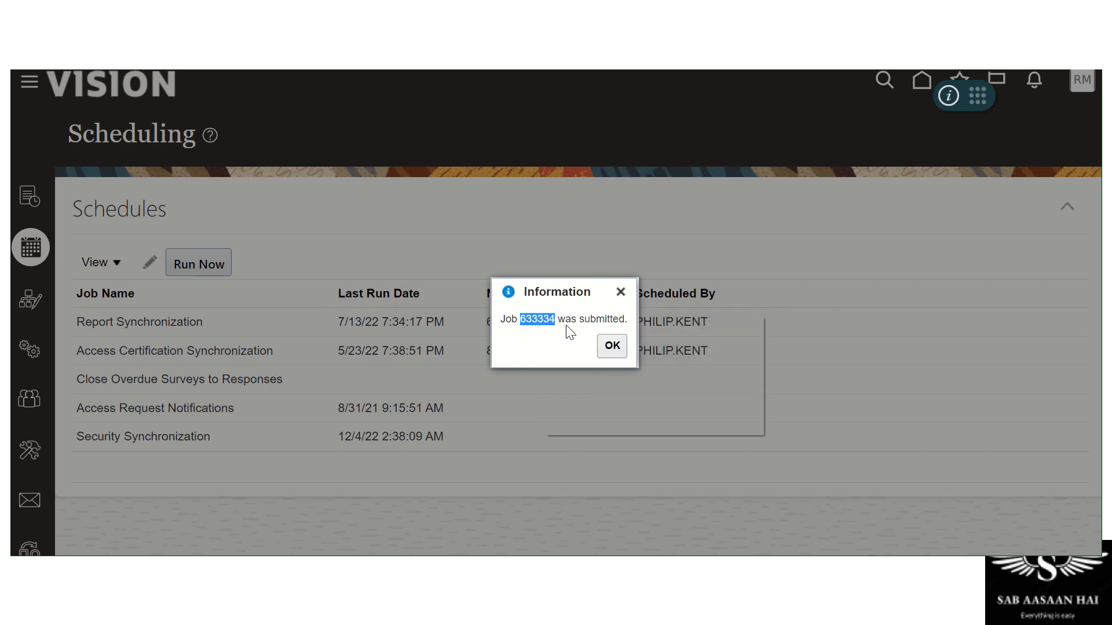
click(601, 351)
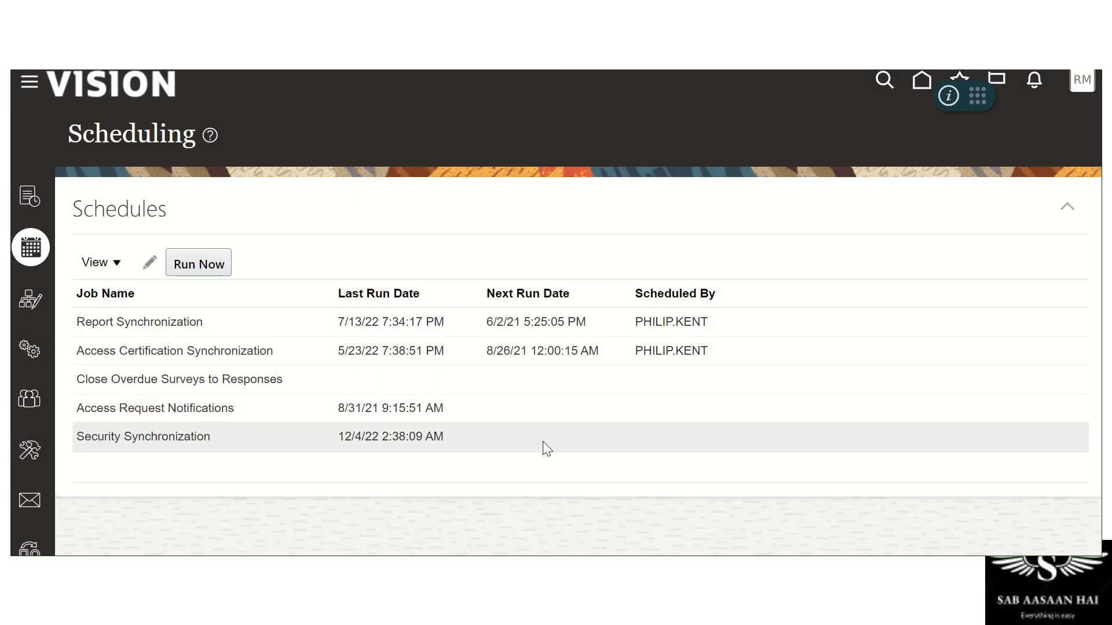
In Monitor Jobs, refresh and expand job 633334 to confirm Started at 100% Complete
click(21, 199)
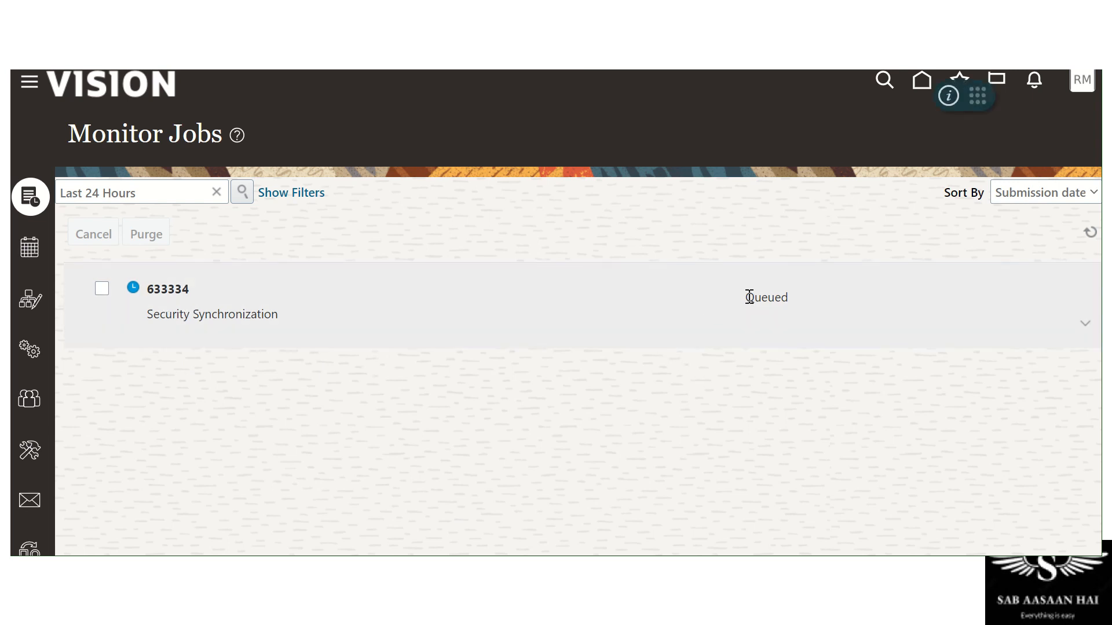
drag(745, 297, 784, 295)
click(1089, 231)
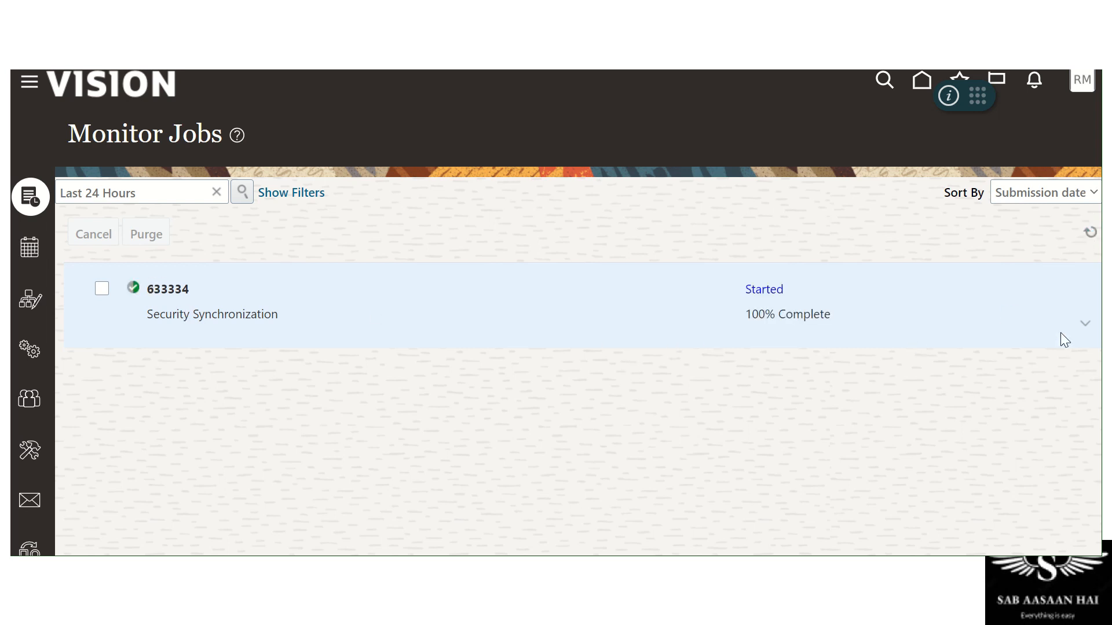
click(1091, 326)
scroll(393, 435, down, 3)
scroll(394, 443, up, 3)
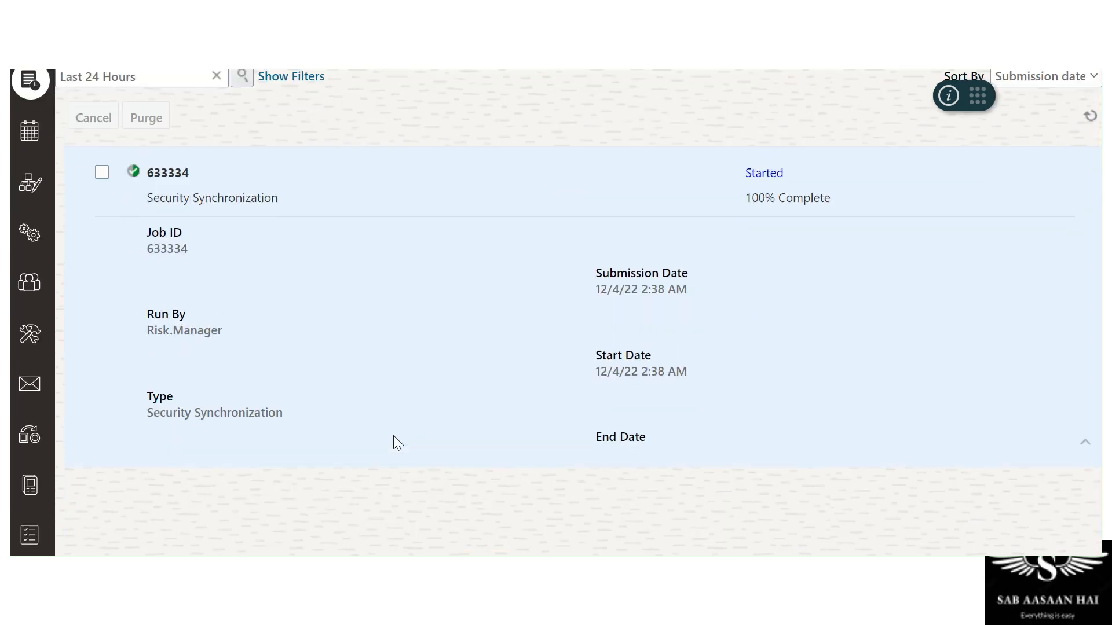
Refresh the job list and review the Access Certification, Advanced Controls and Result Worklist Security Synchronization jobs
click(1090, 235)
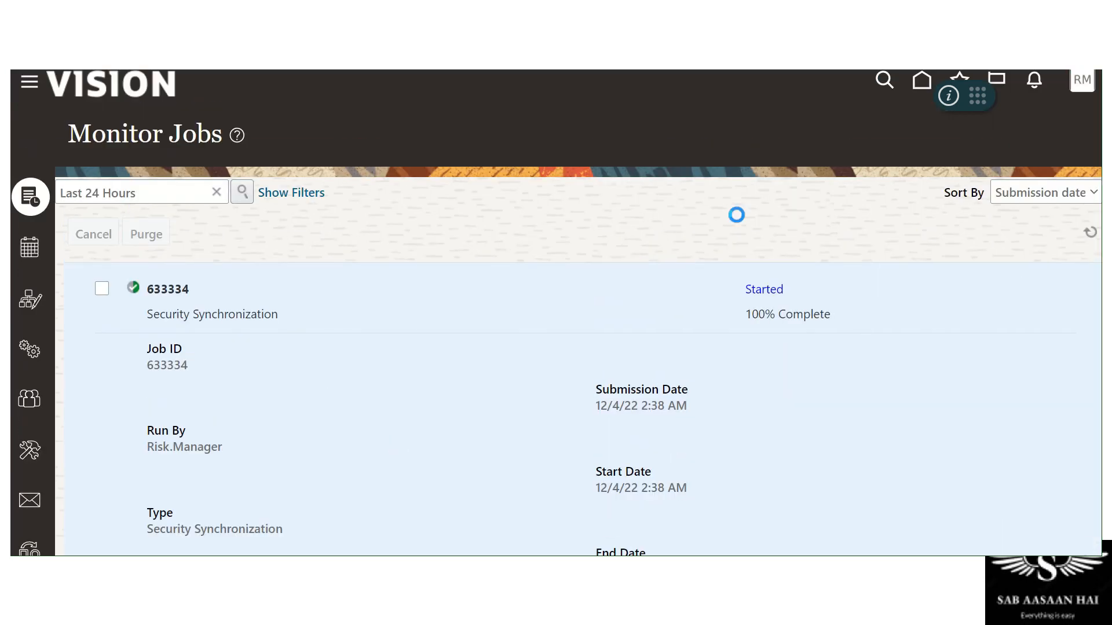
scroll(205, 443, down, 1)
scroll(205, 444, down, 3)
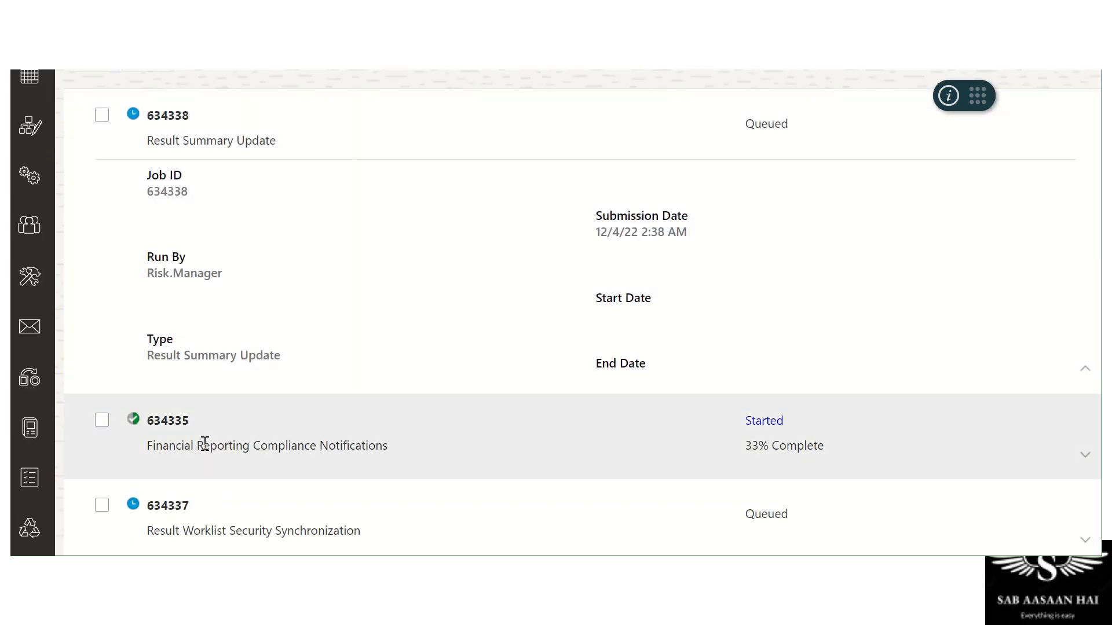
scroll(460, 412, down, 4)
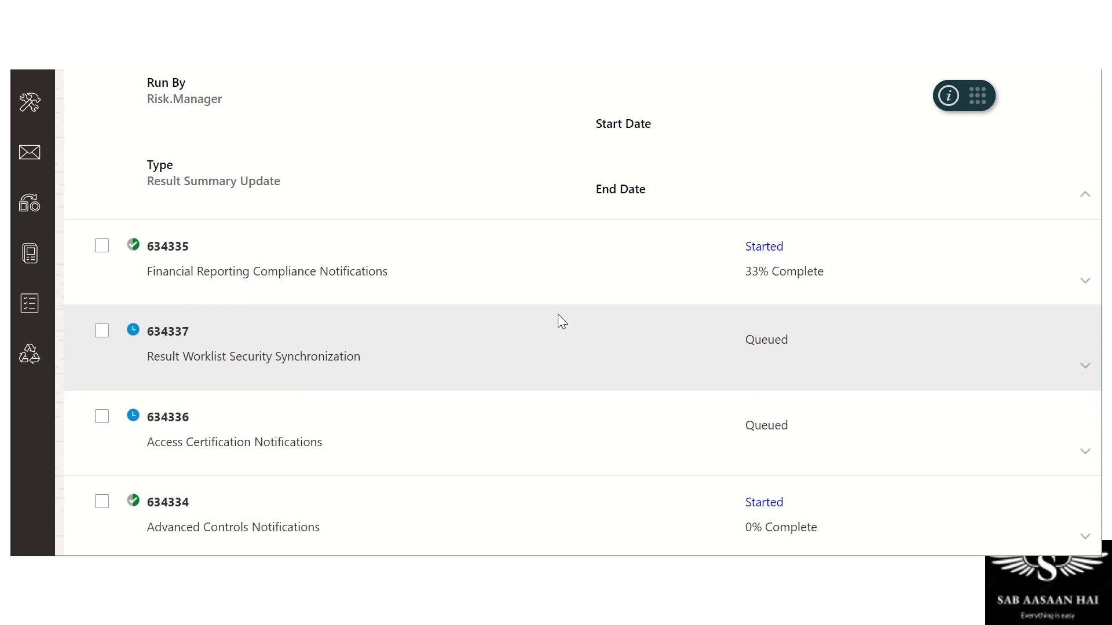
scroll(559, 316, down, 1)
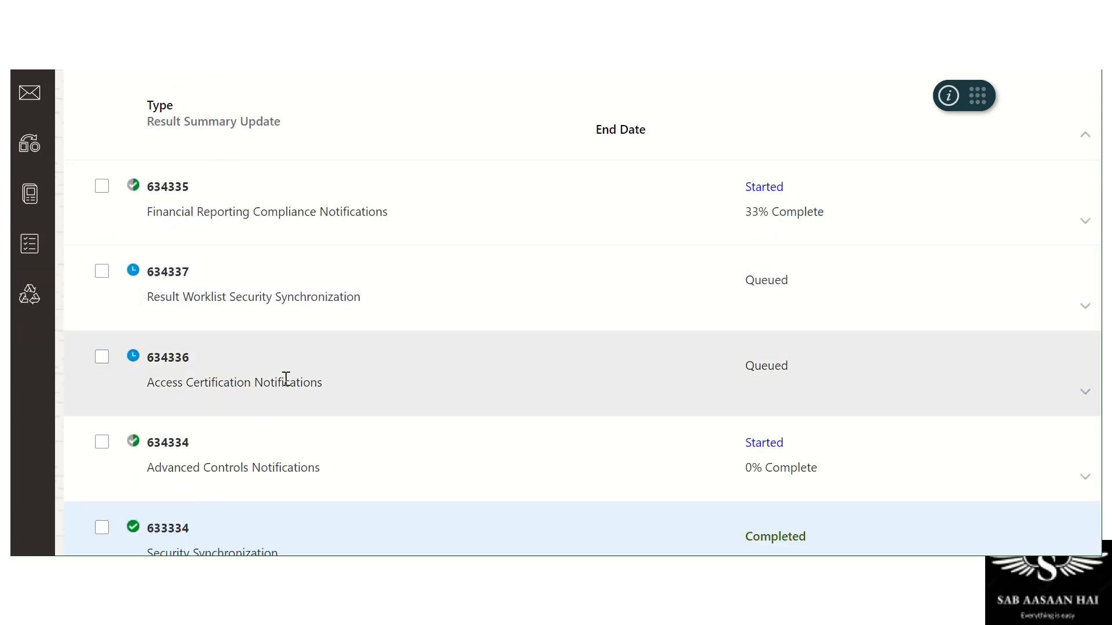
drag(147, 382, 329, 389)
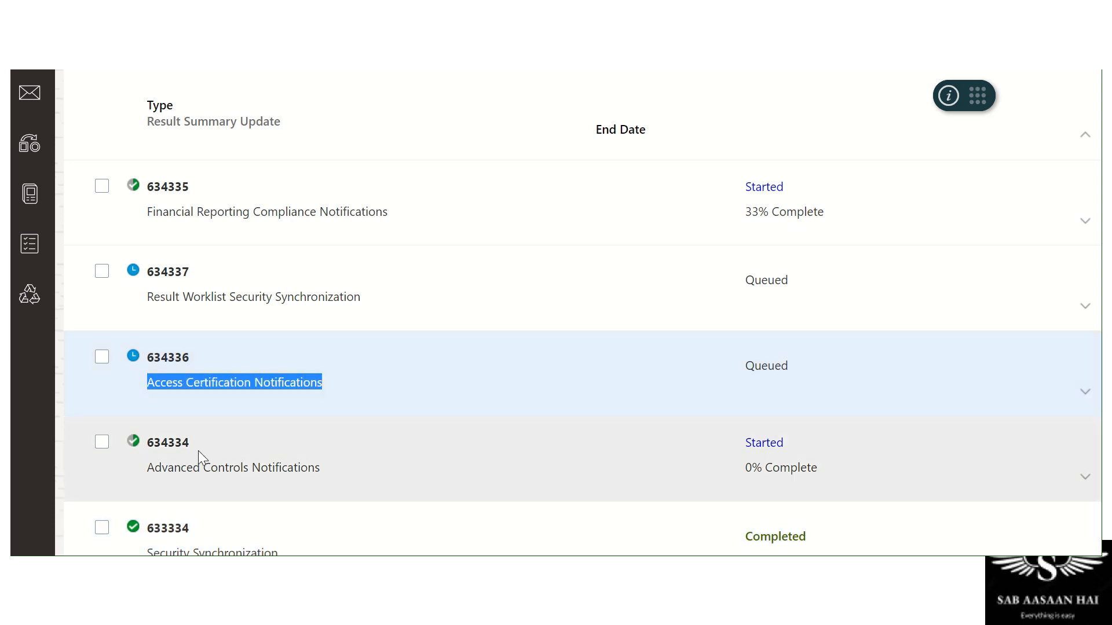
drag(149, 468, 328, 470)
click(285, 385)
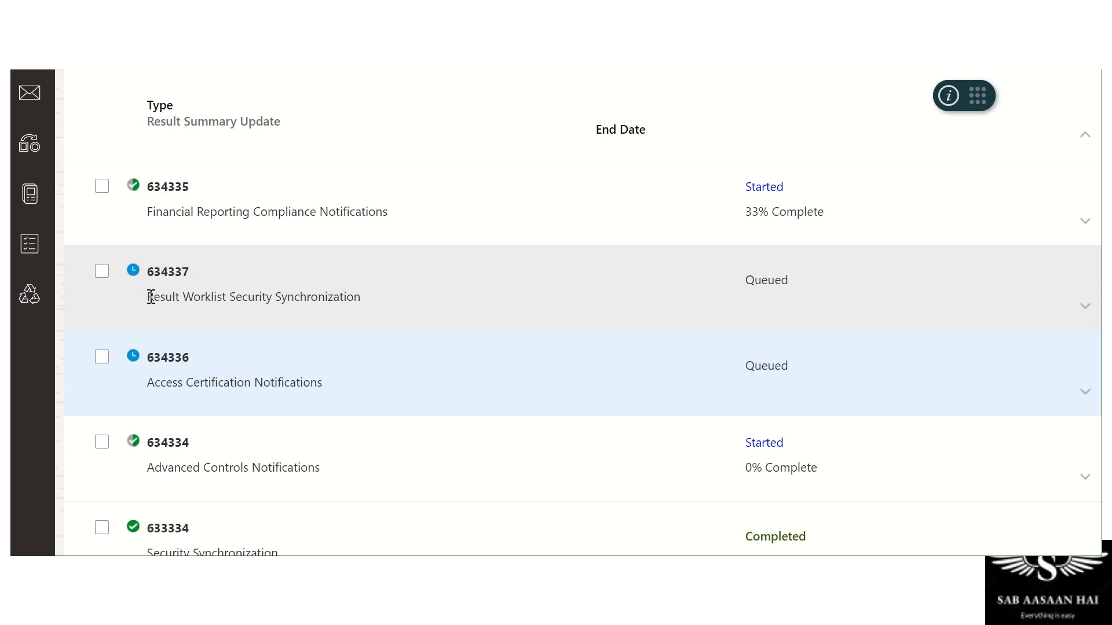
click(261, 298)
double_click(262, 299)
click(197, 300)
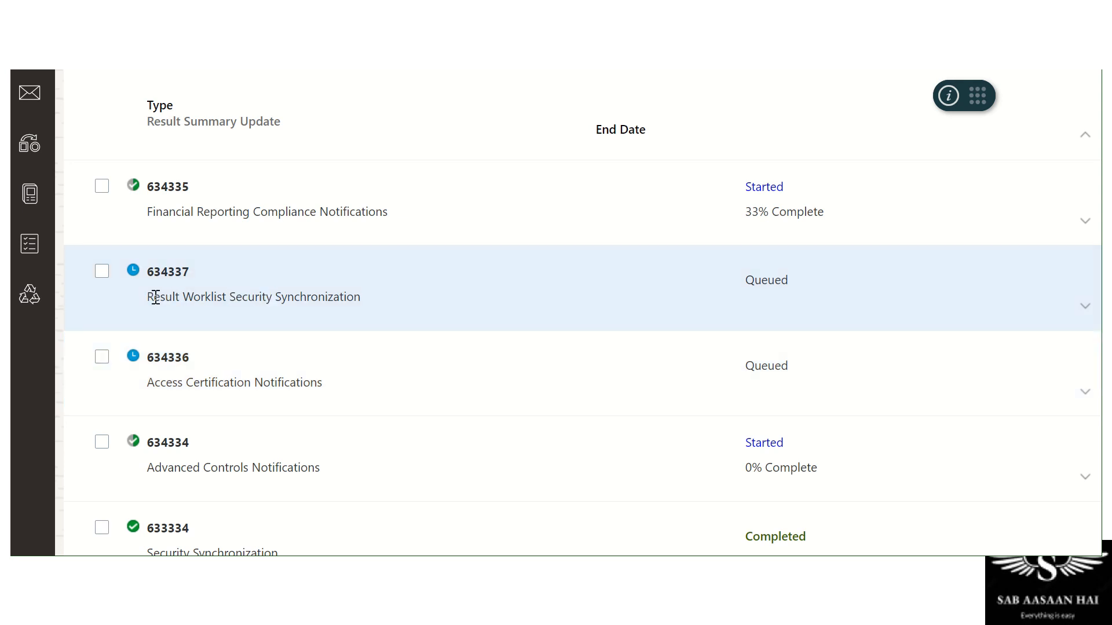
drag(152, 297, 146, 272)
scroll(259, 287, up, 3)
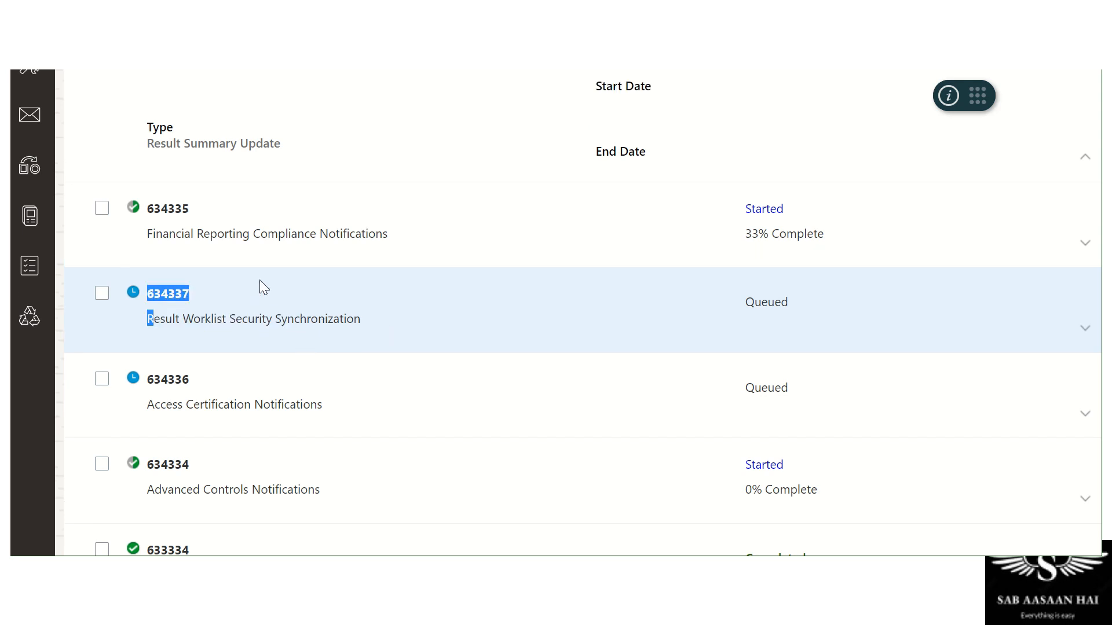
Point out jobs 634335 and 634338, the completed Security Synchronization, and the notification jobs
drag(148, 299, 347, 298)
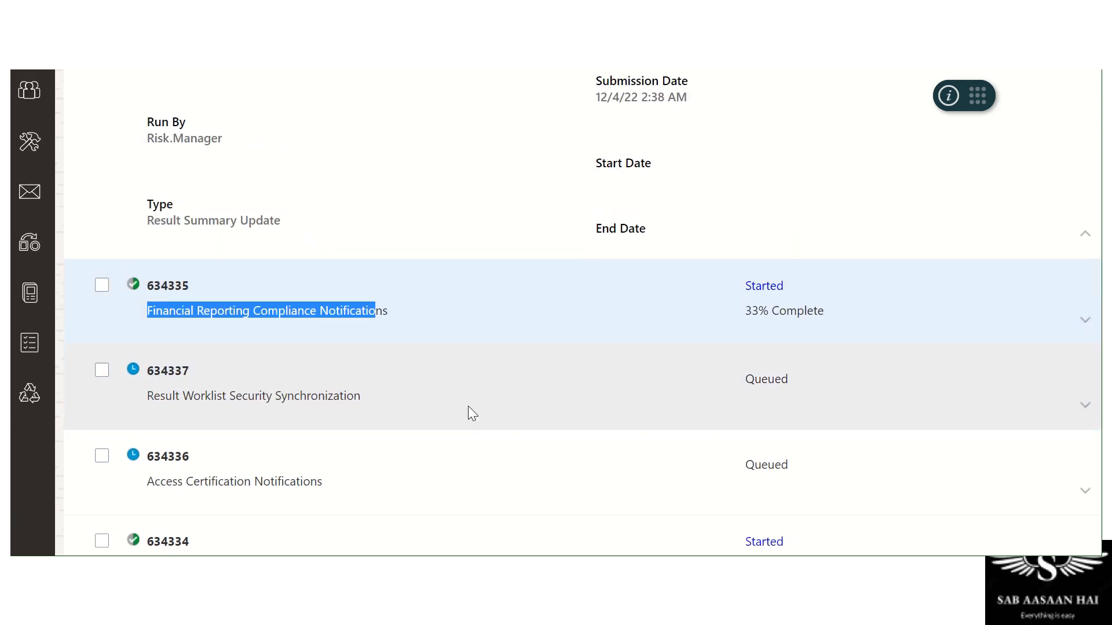
scroll(468, 406, up, 5)
drag(145, 249, 284, 255)
click(315, 299)
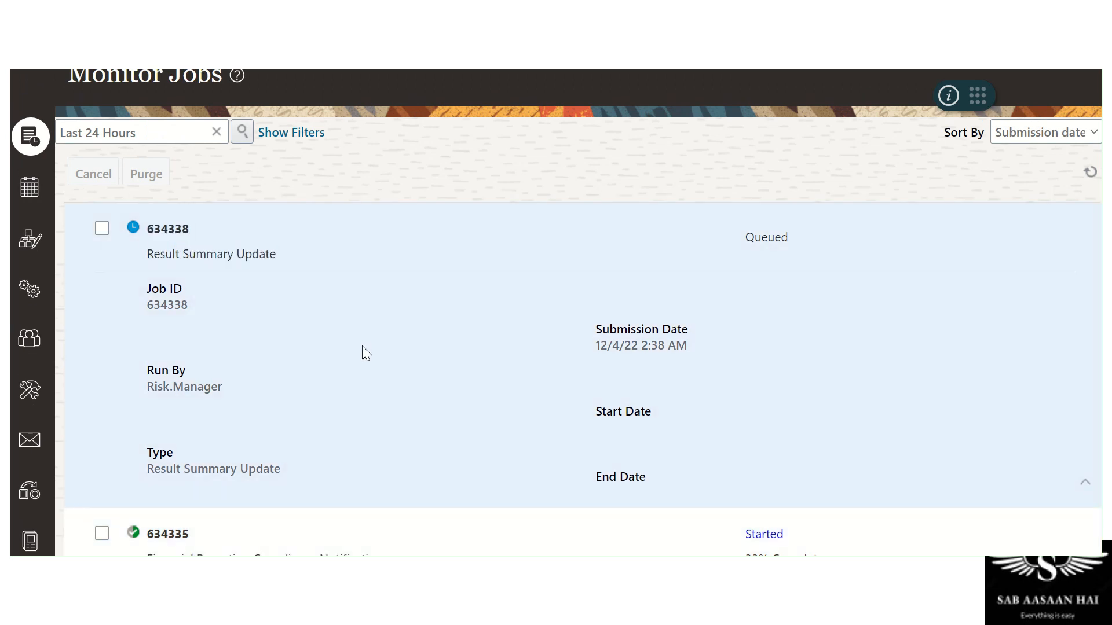
scroll(362, 346, down, 6)
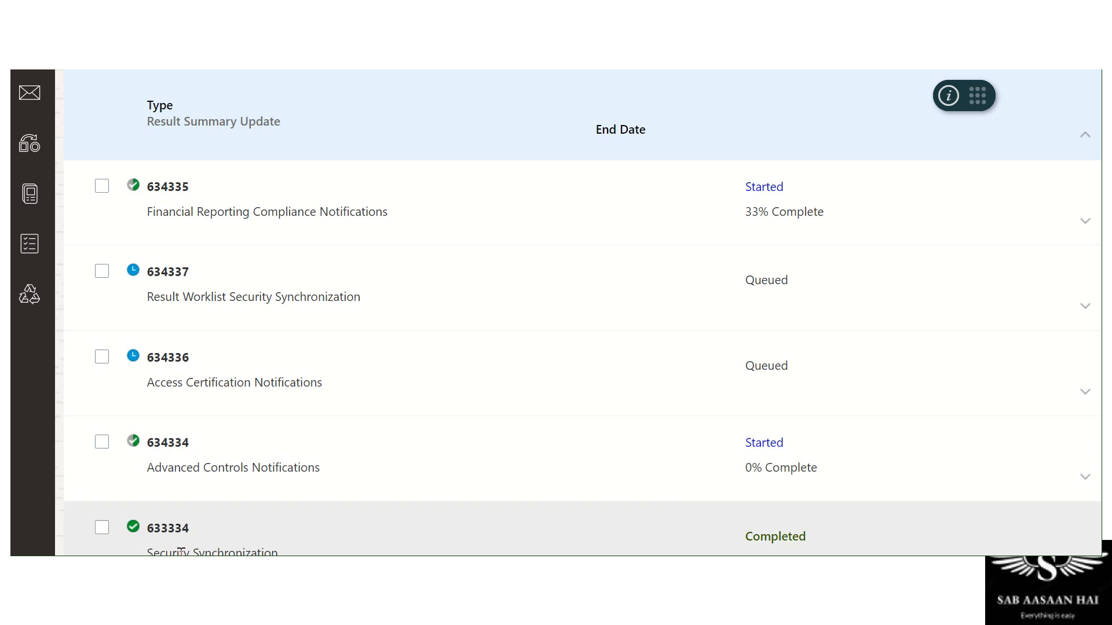
triple_click(181, 551)
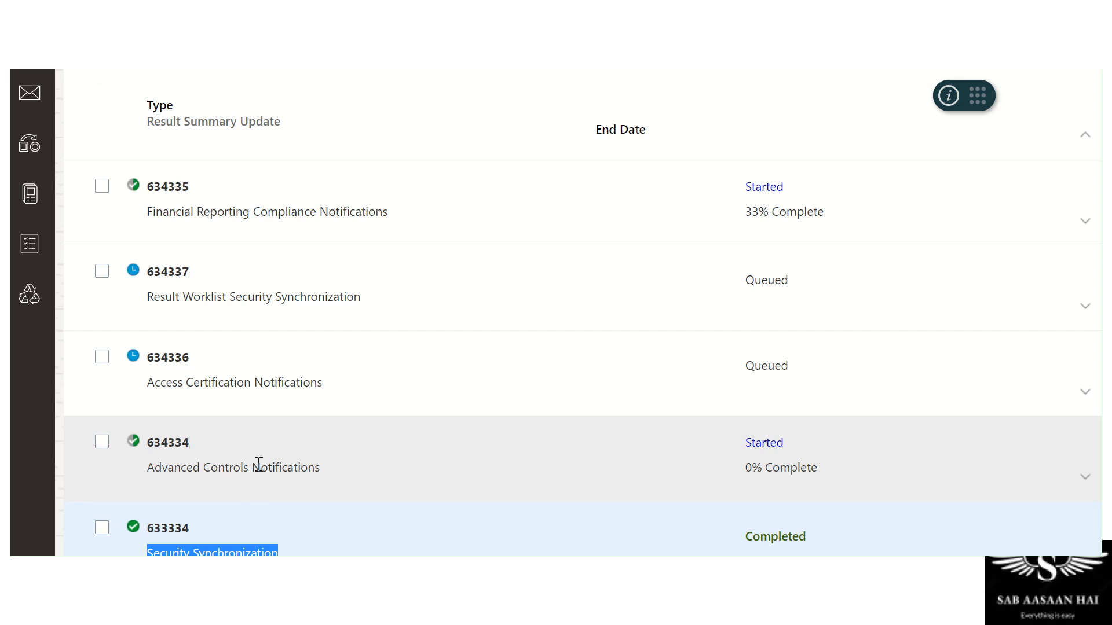
drag(252, 466, 320, 469)
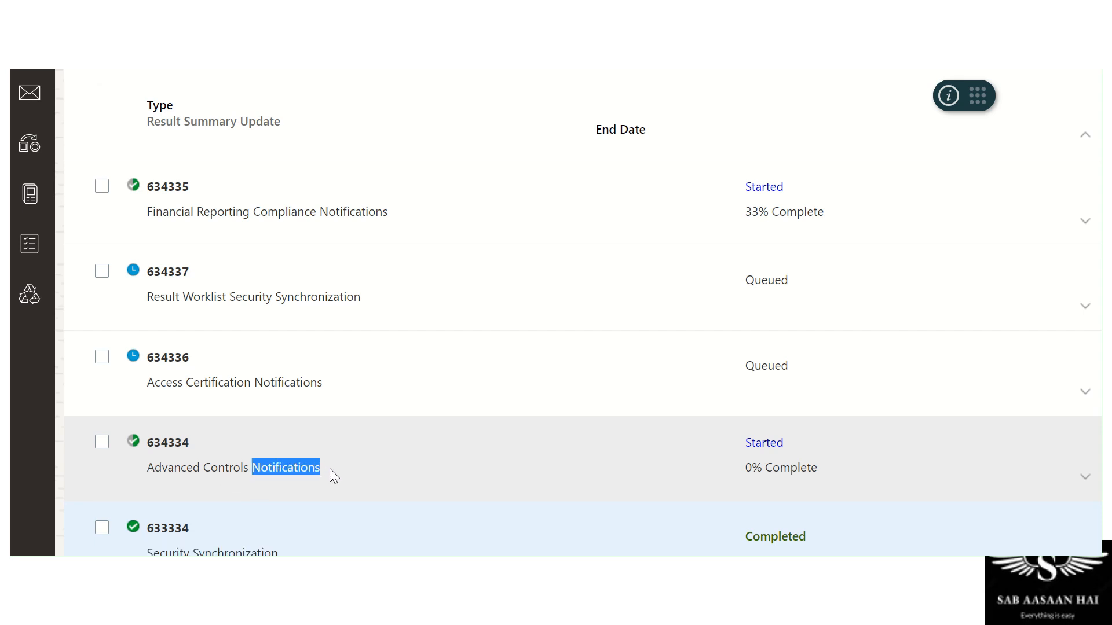
drag(255, 382, 342, 381)
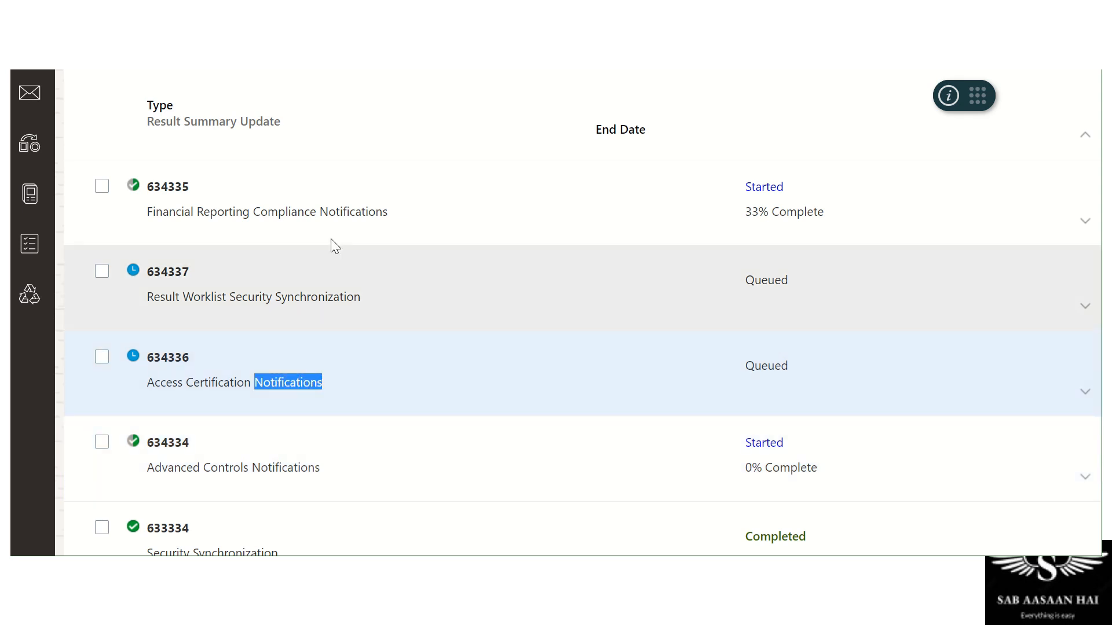
drag(321, 210, 425, 217)
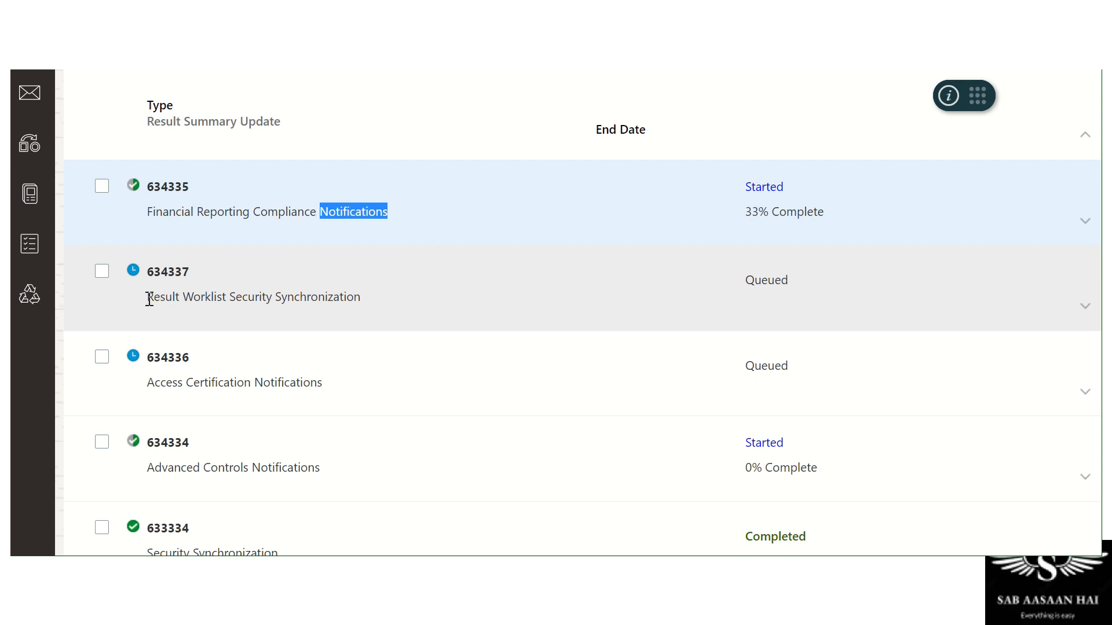
drag(148, 298, 344, 297)
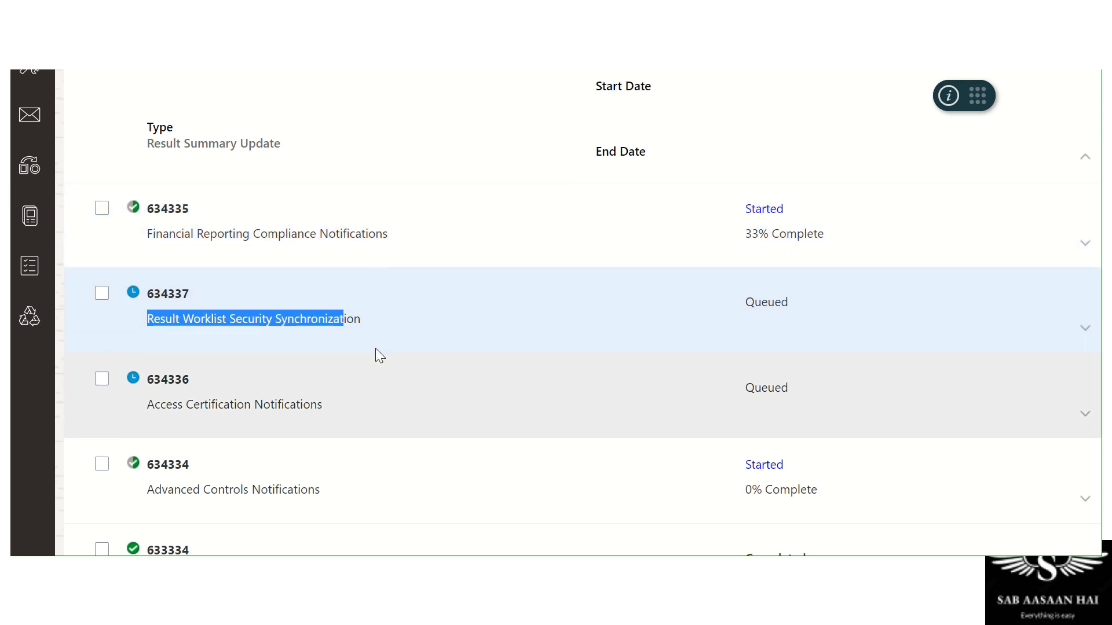
scroll(376, 353, up, 6)
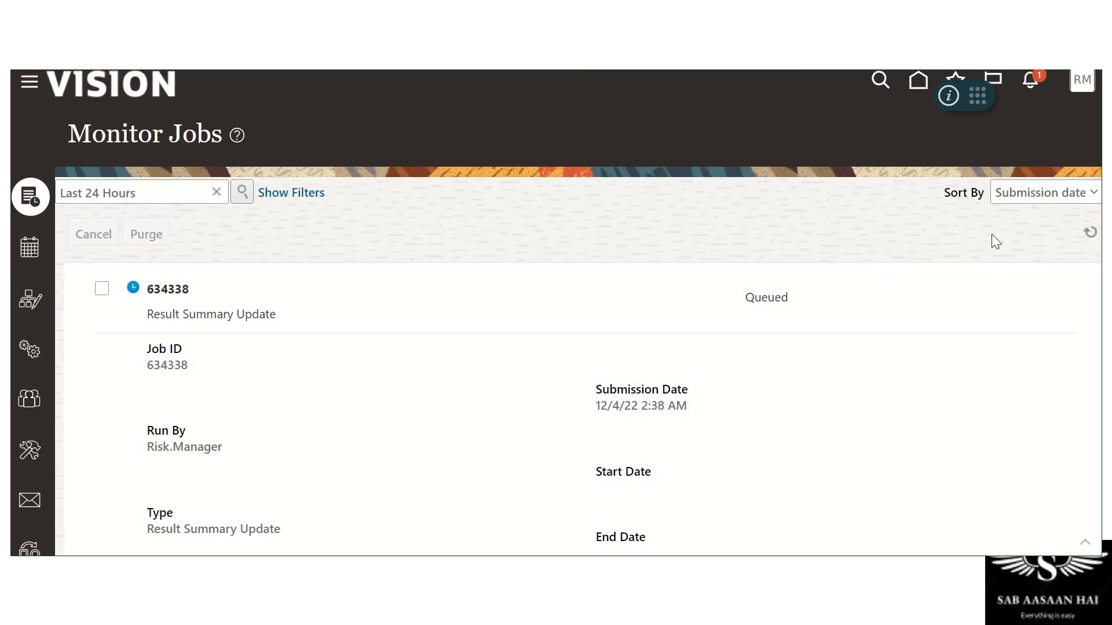
Refresh the job list repeatedly, checking the still-running Advanced Controls Notifications job
click(1090, 232)
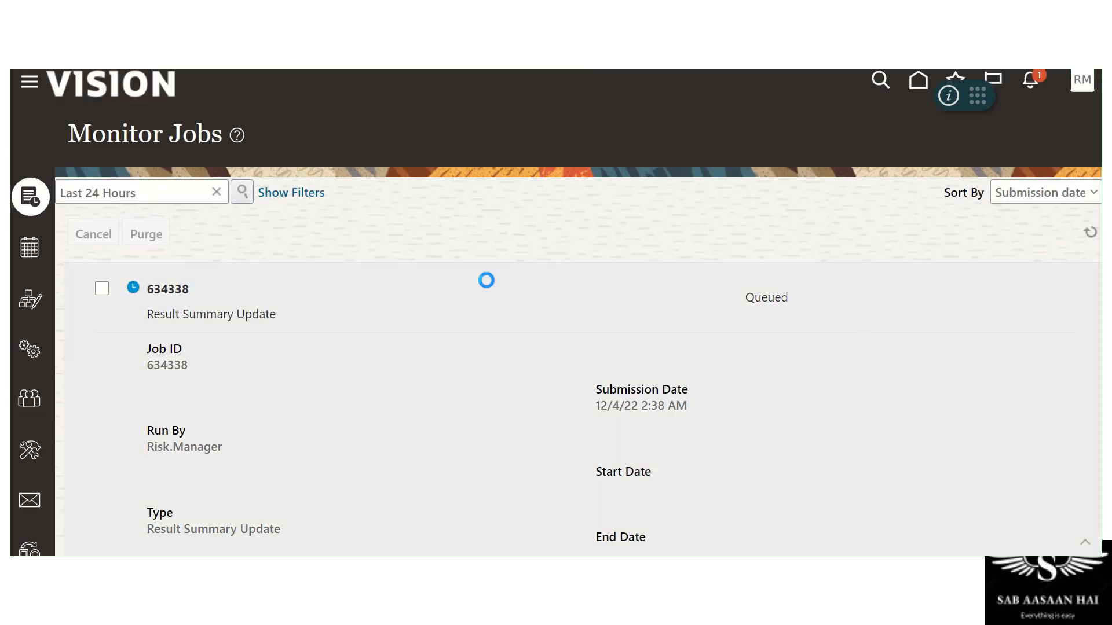
scroll(510, 295, down, 6)
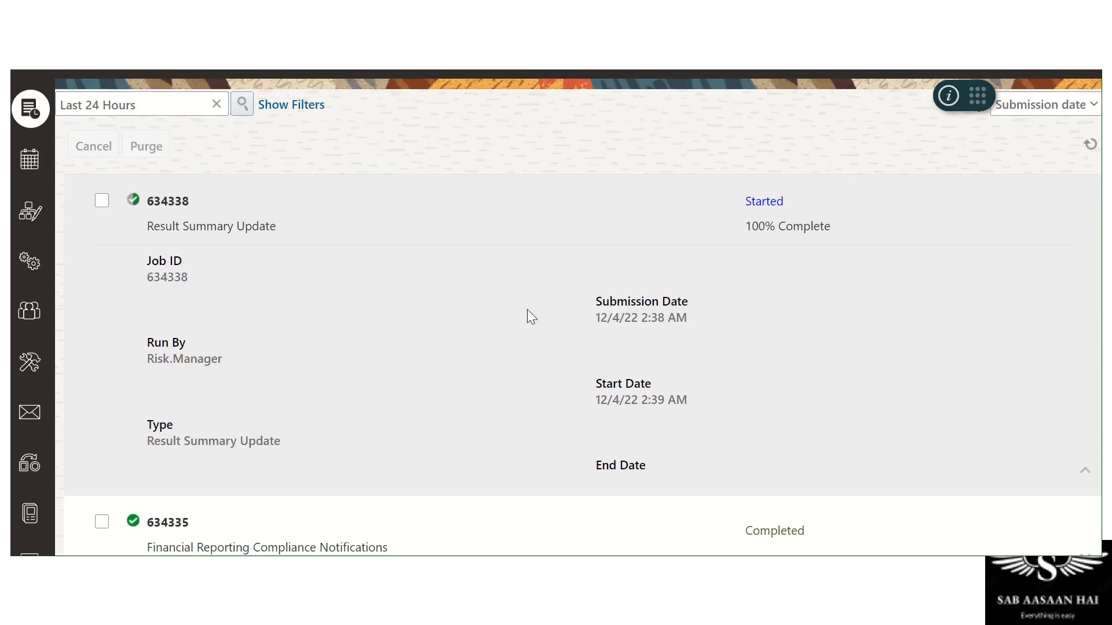
scroll(509, 295, down, 1)
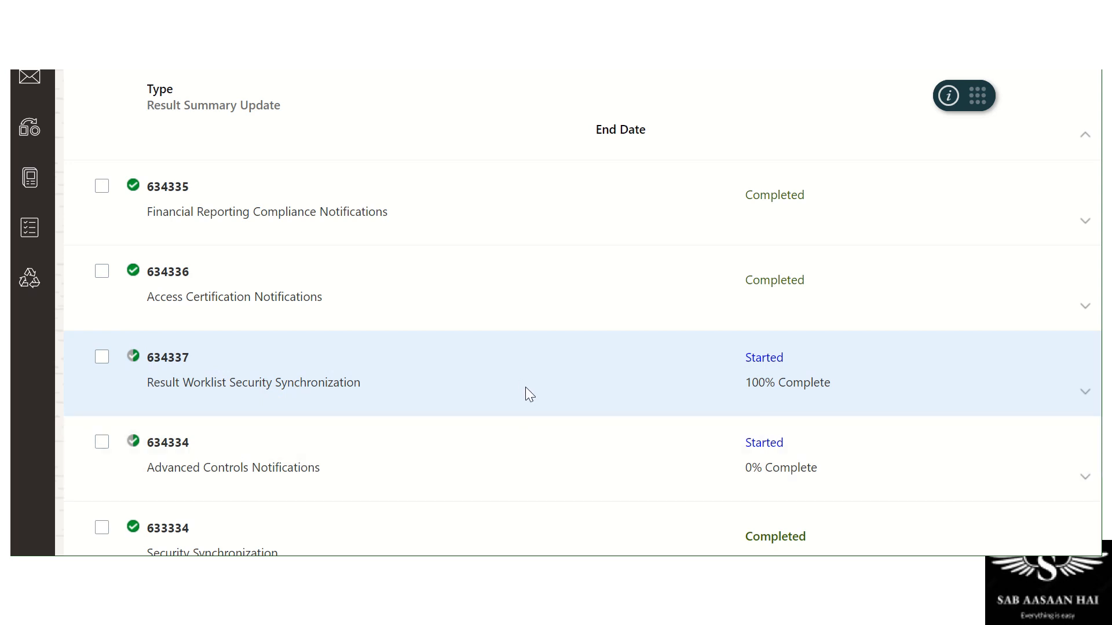
scroll(526, 387, up, 7)
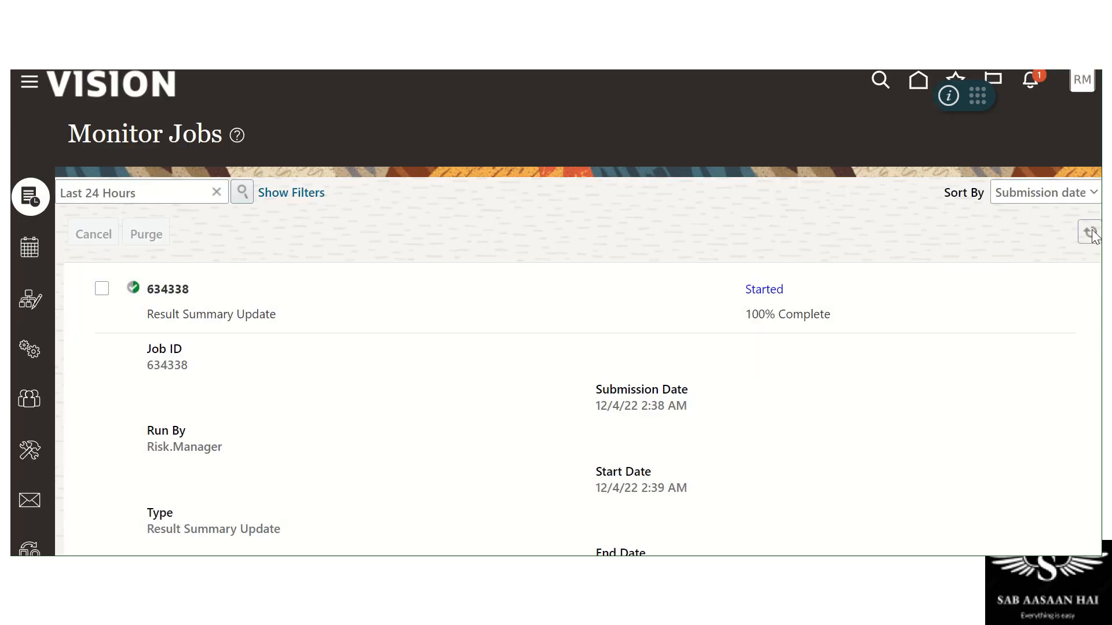
click(1090, 233)
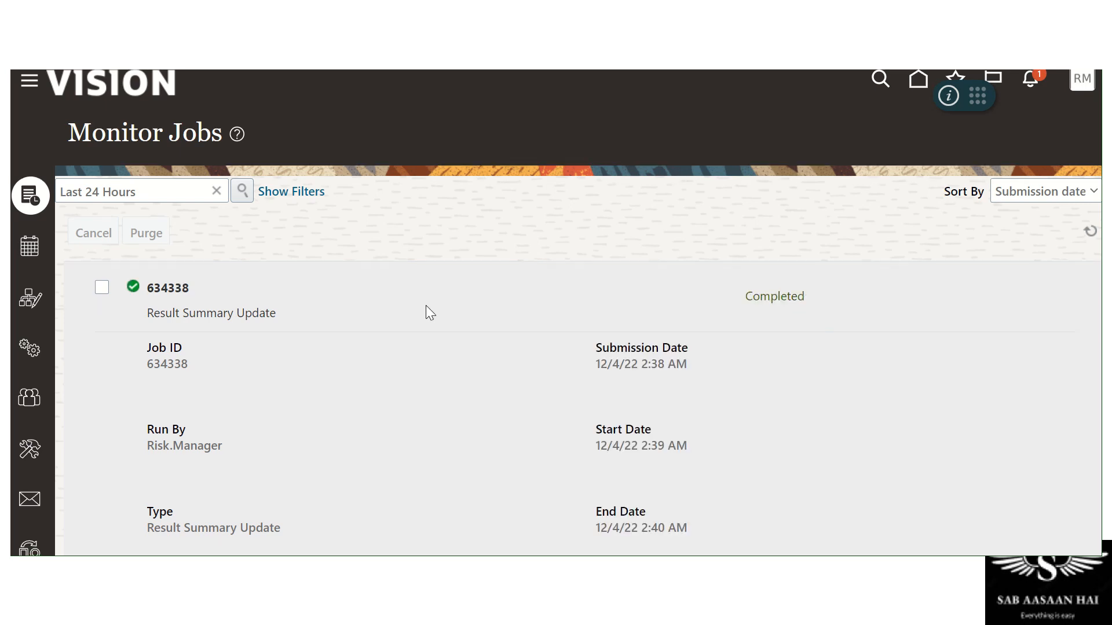
scroll(423, 306, down, 7)
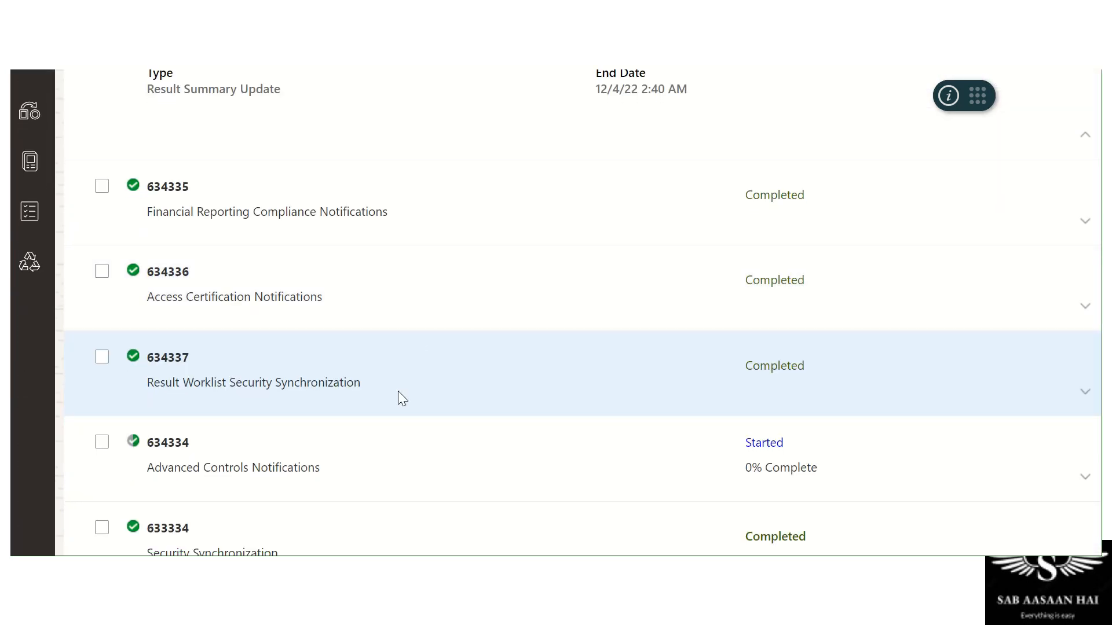
click(280, 472)
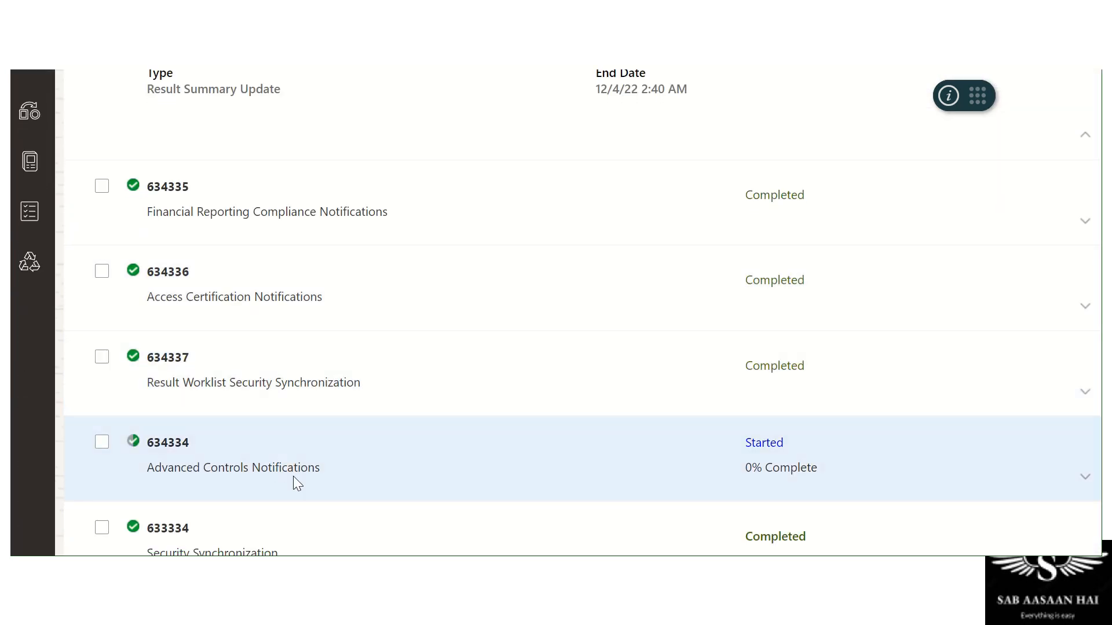
scroll(599, 452, up, 8)
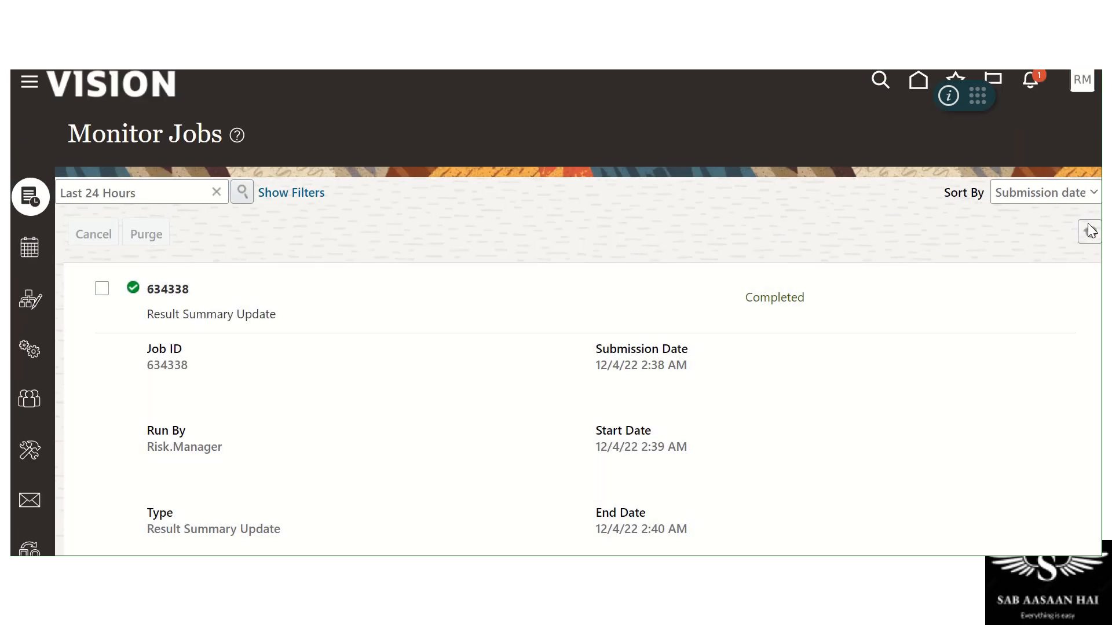
click(1089, 231)
scroll(574, 327, down, 6)
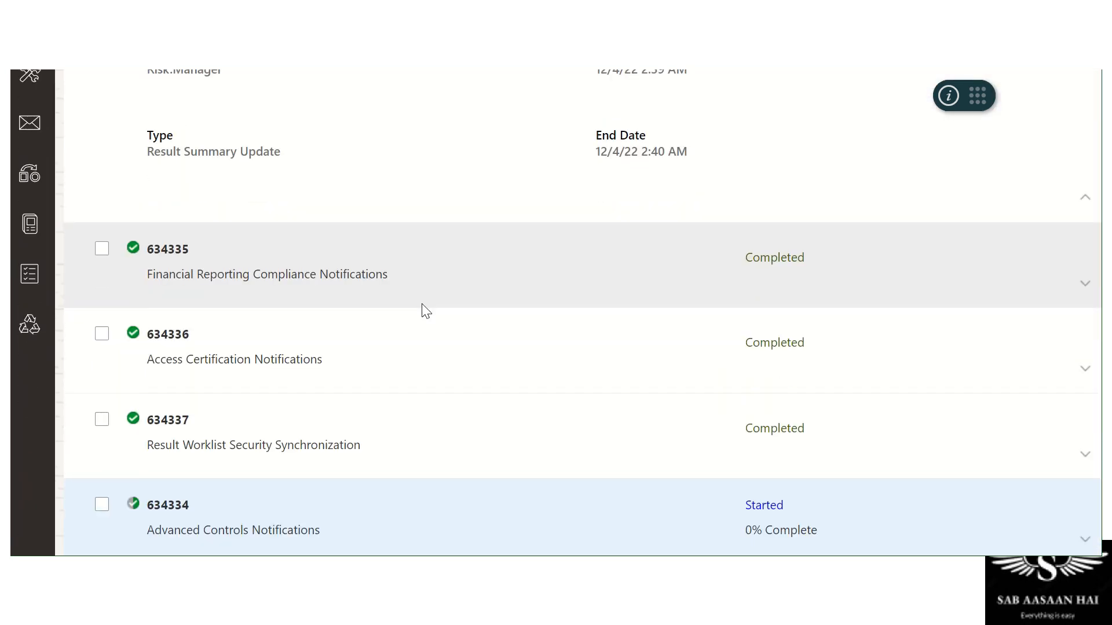
scroll(422, 304, down, 1)
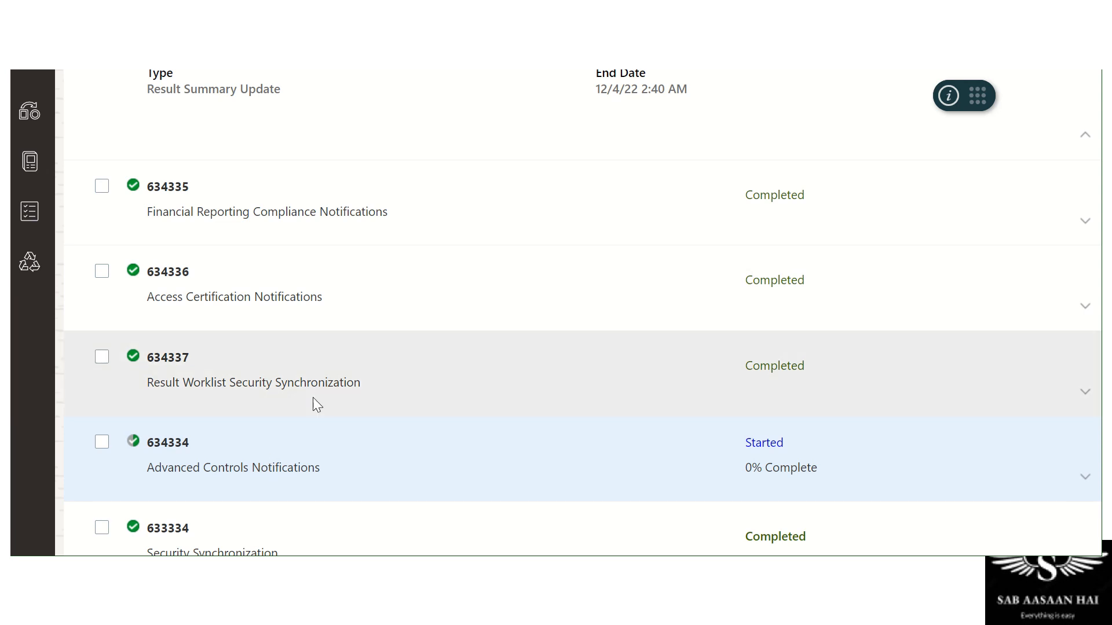
scroll(546, 357, up, 6)
scroll(859, 328, up, 2)
click(1087, 231)
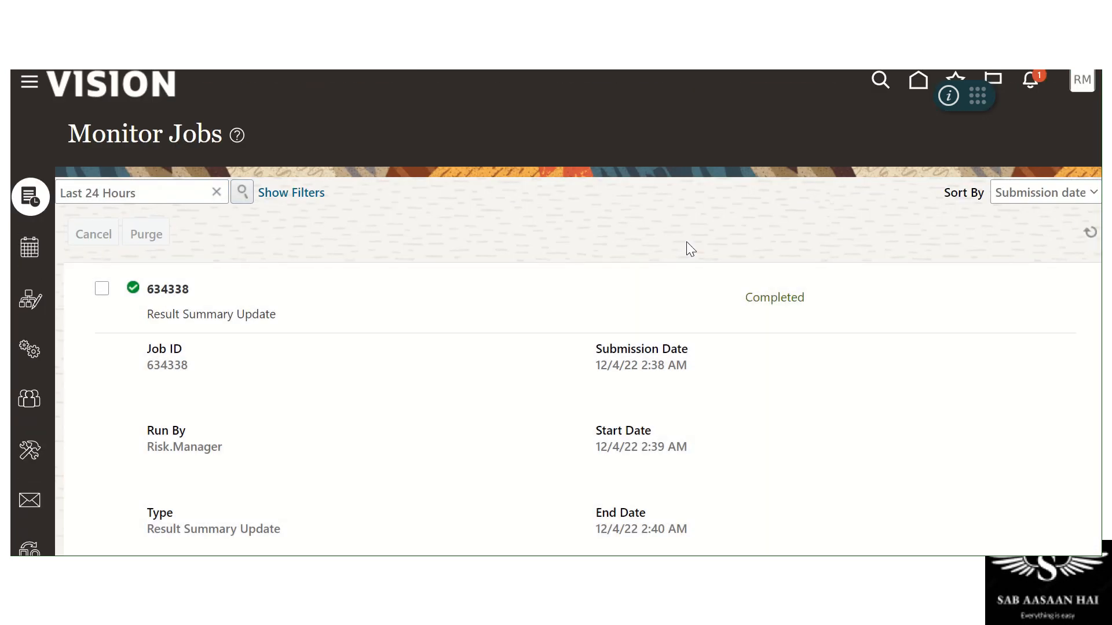
scroll(687, 249, down, 7)
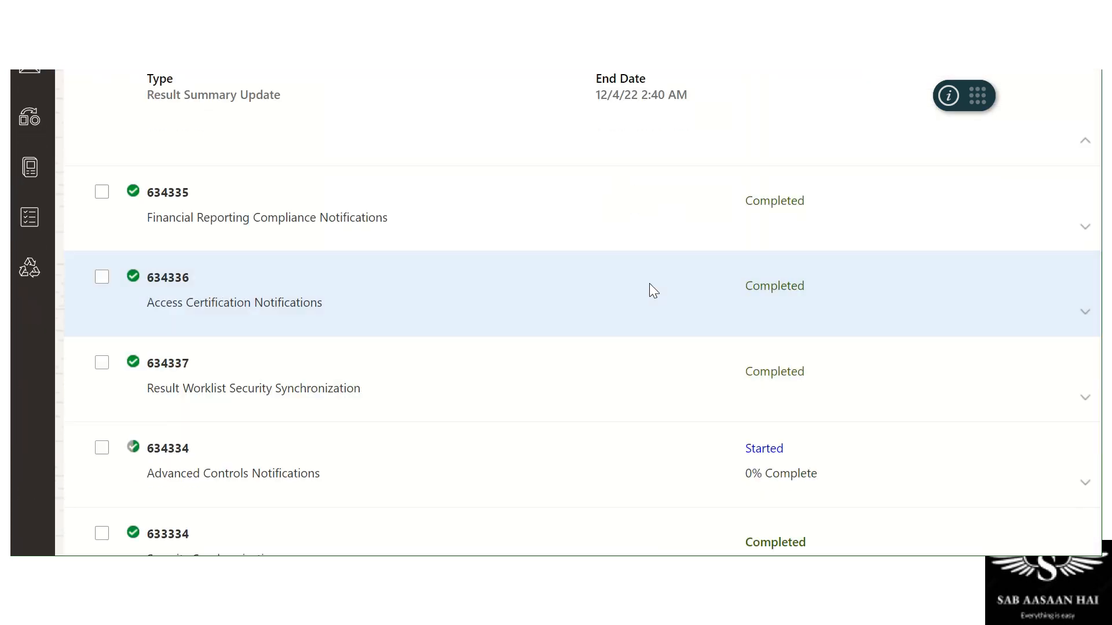
click(238, 453)
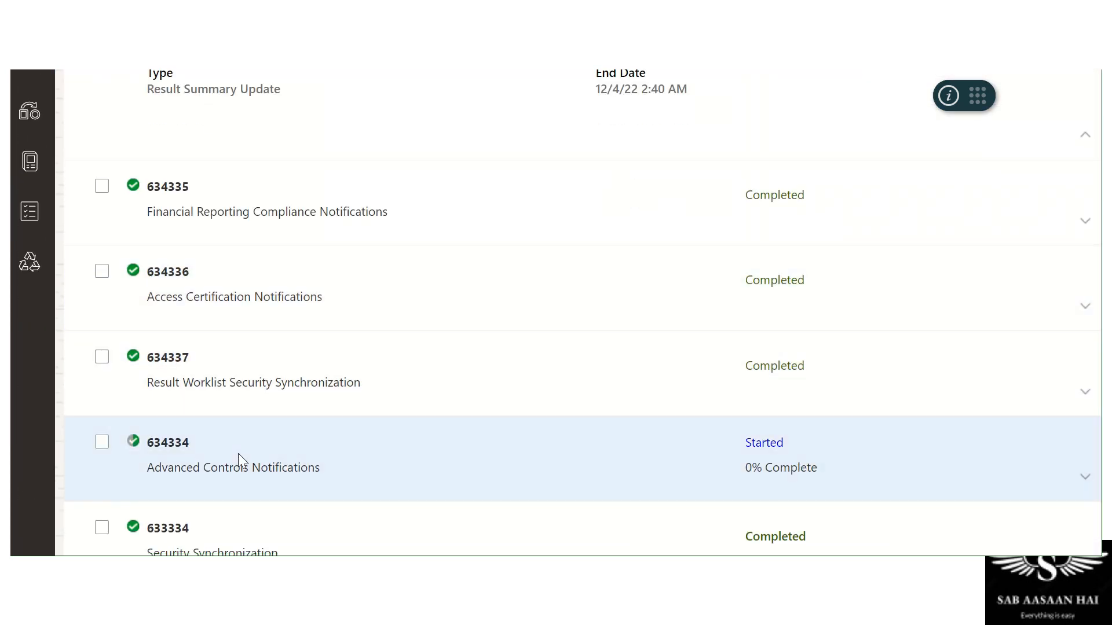
scroll(527, 462, up, 7)
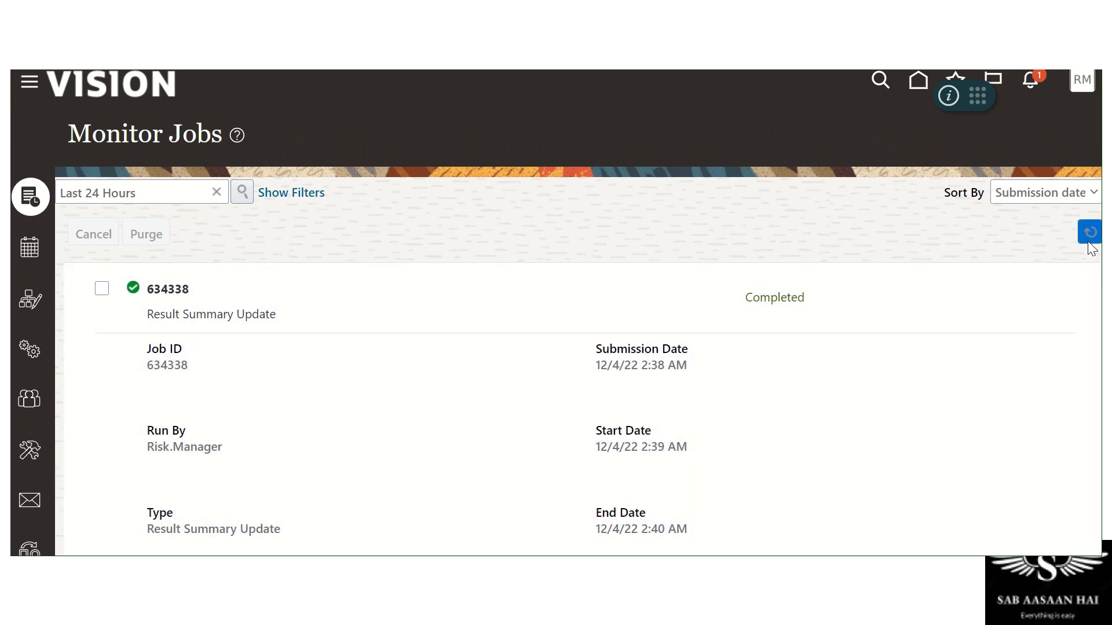
Refresh again and expand job 634334, confirming it remains at 0% complete
click(1088, 238)
scroll(392, 259, down, 7)
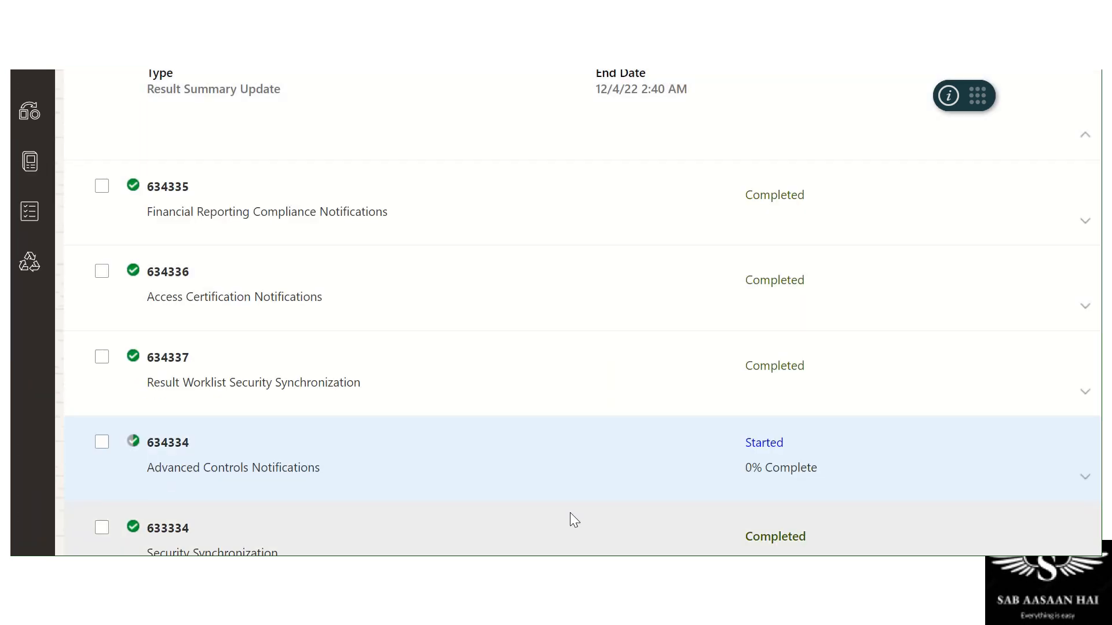
click(1085, 478)
scroll(480, 255, down, 2)
scroll(521, 304, down, 2)
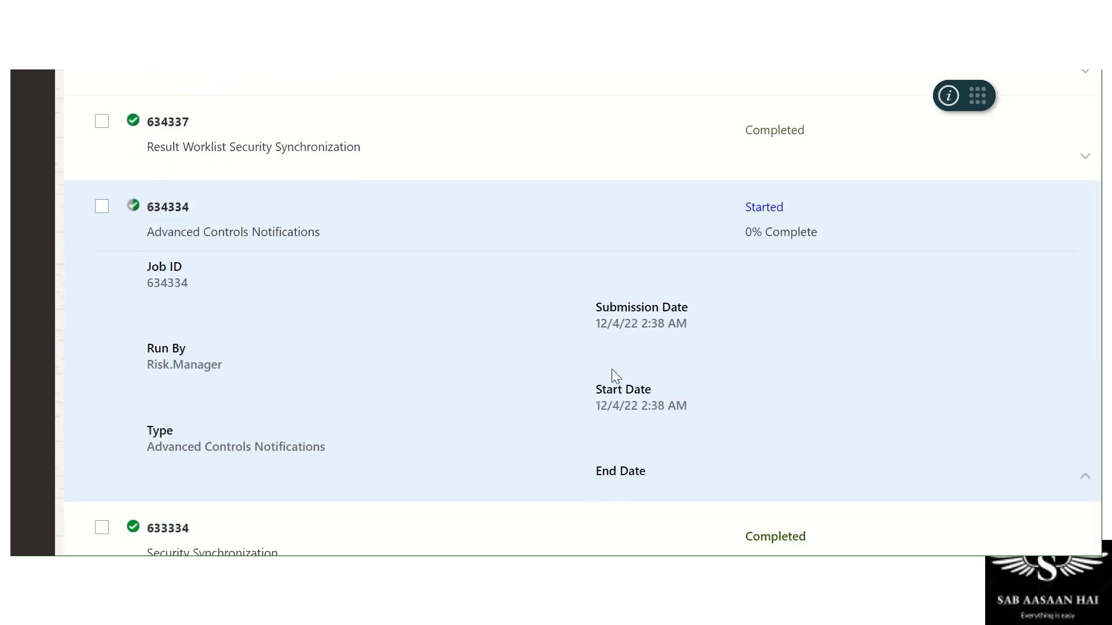
scroll(611, 371, up, 10)
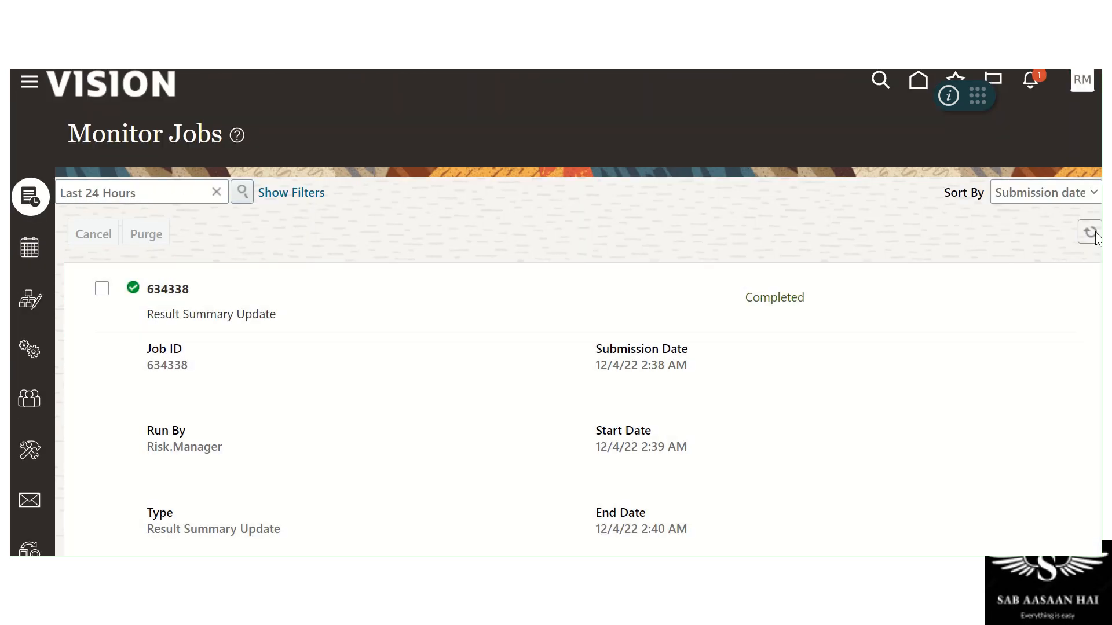
click(1094, 234)
scroll(500, 257, down, 10)
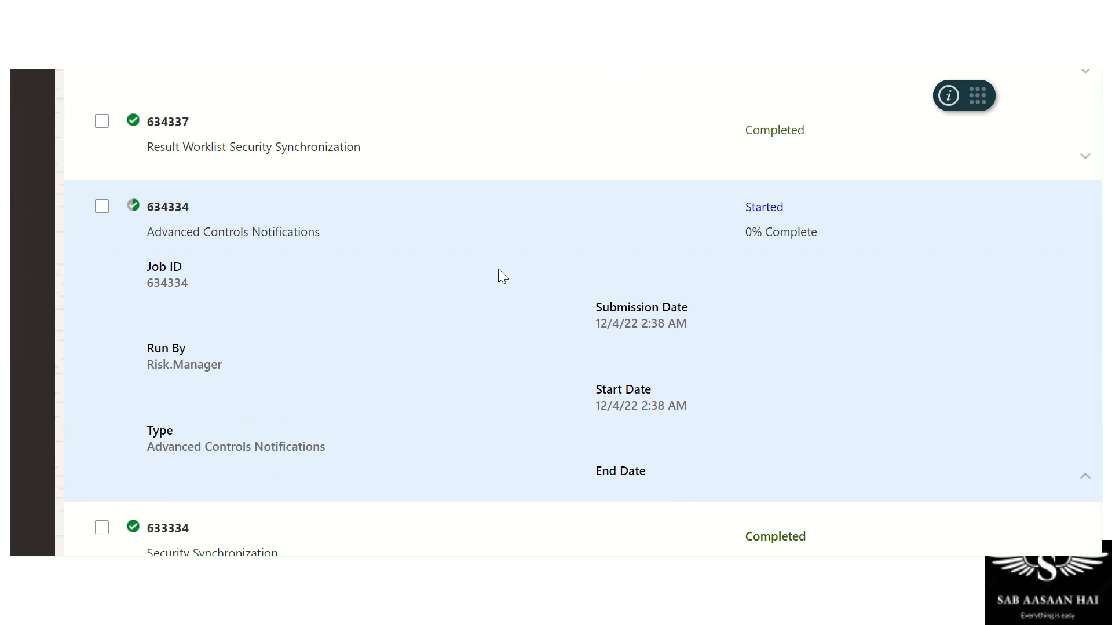
scroll(498, 273, up, 10)
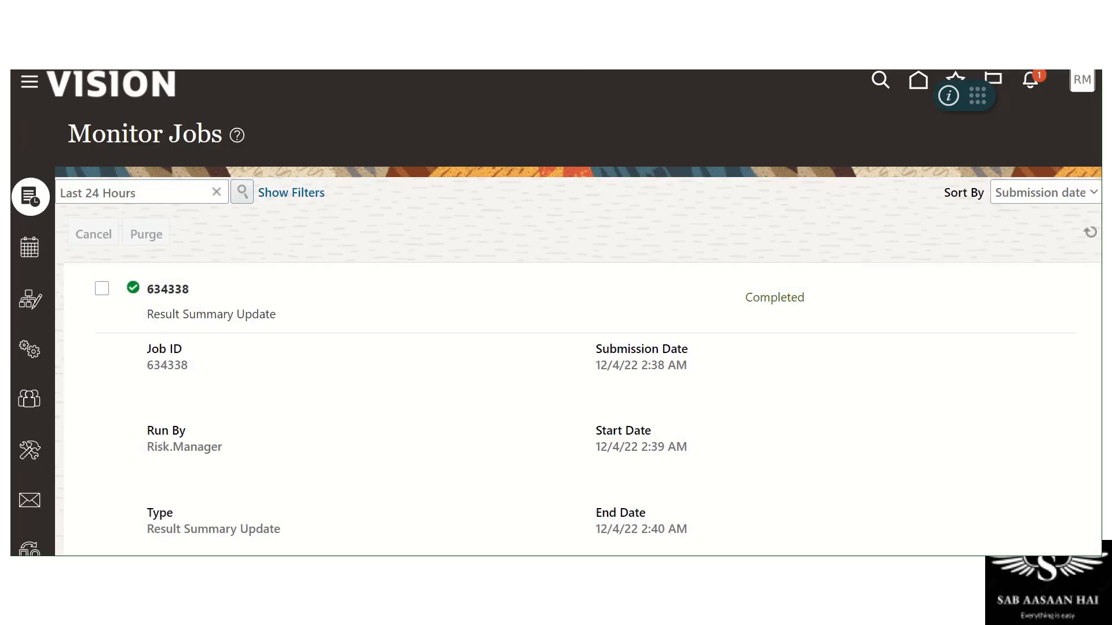
click(27, 247)
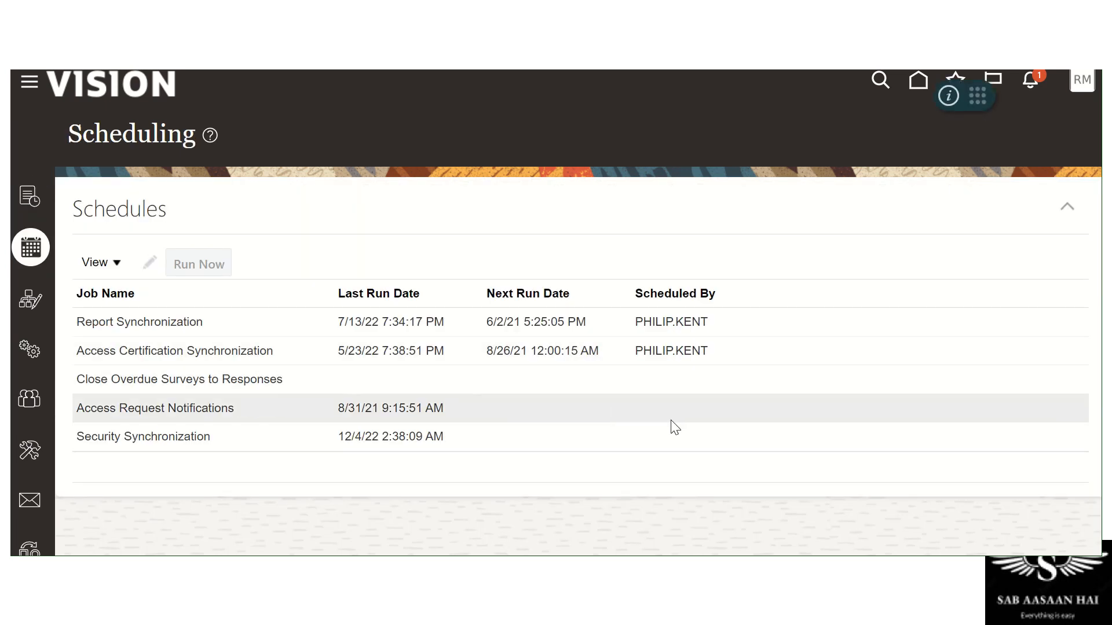
Select Report Synchronization and open its schedule, weekly on Wednesday from 6/2/21 5:25 PM
click(190, 323)
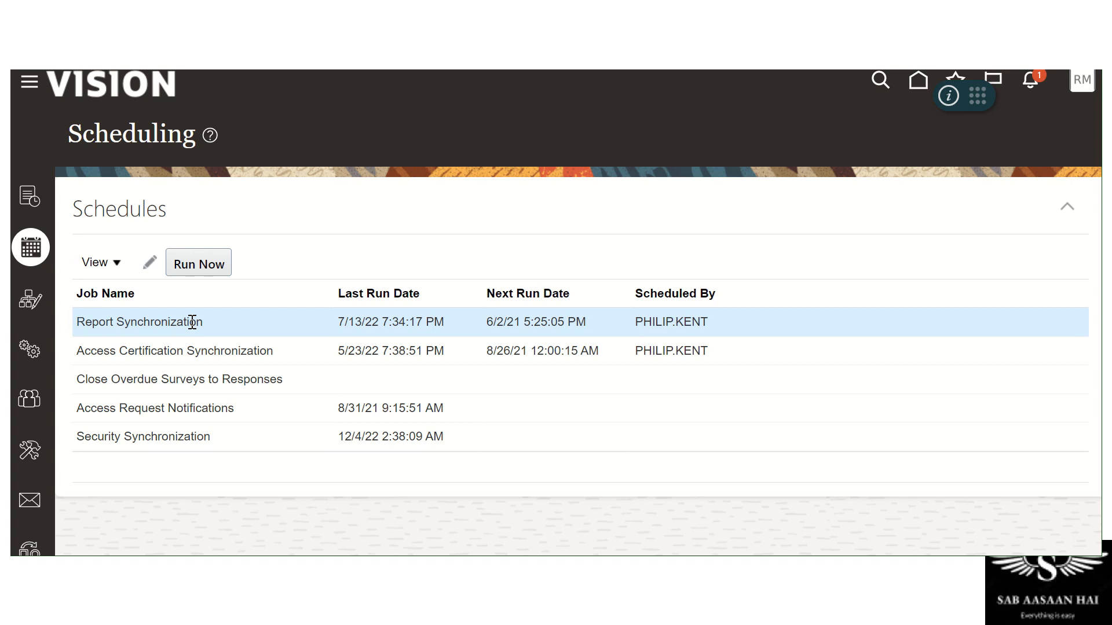
click(150, 263)
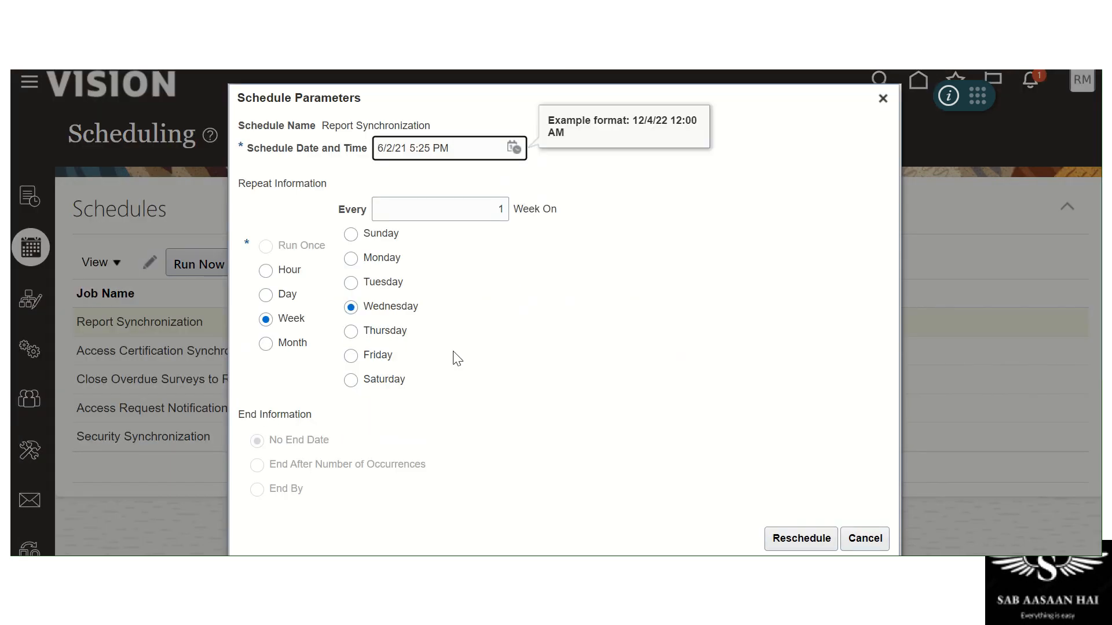
Set Report Synchronization to repeat daily with a 5:00 AM start time and reschedule
click(285, 279)
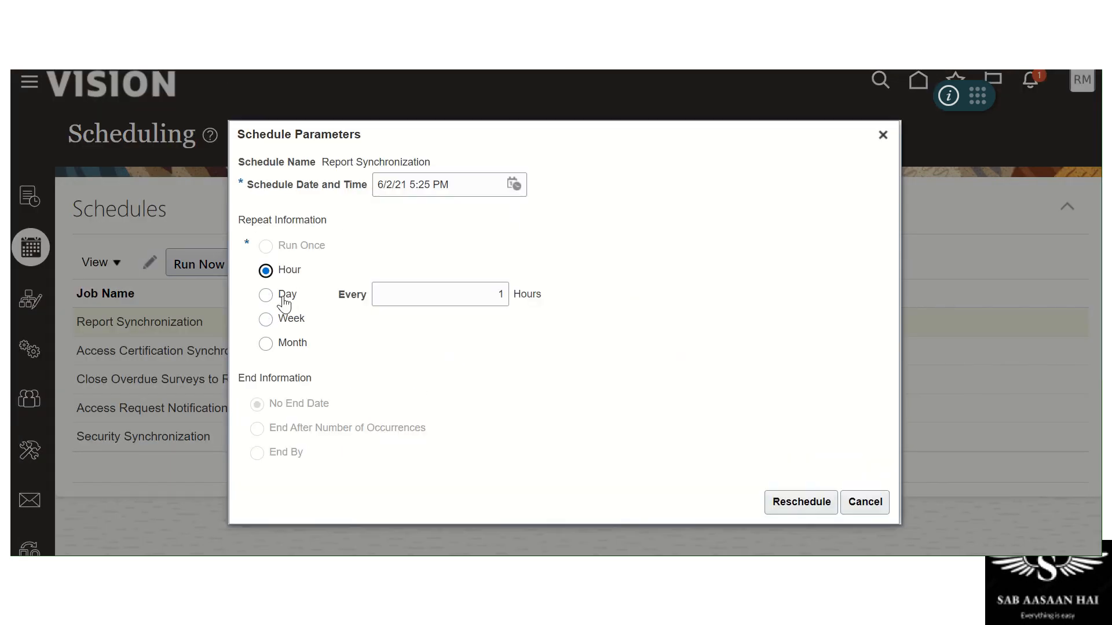
click(286, 299)
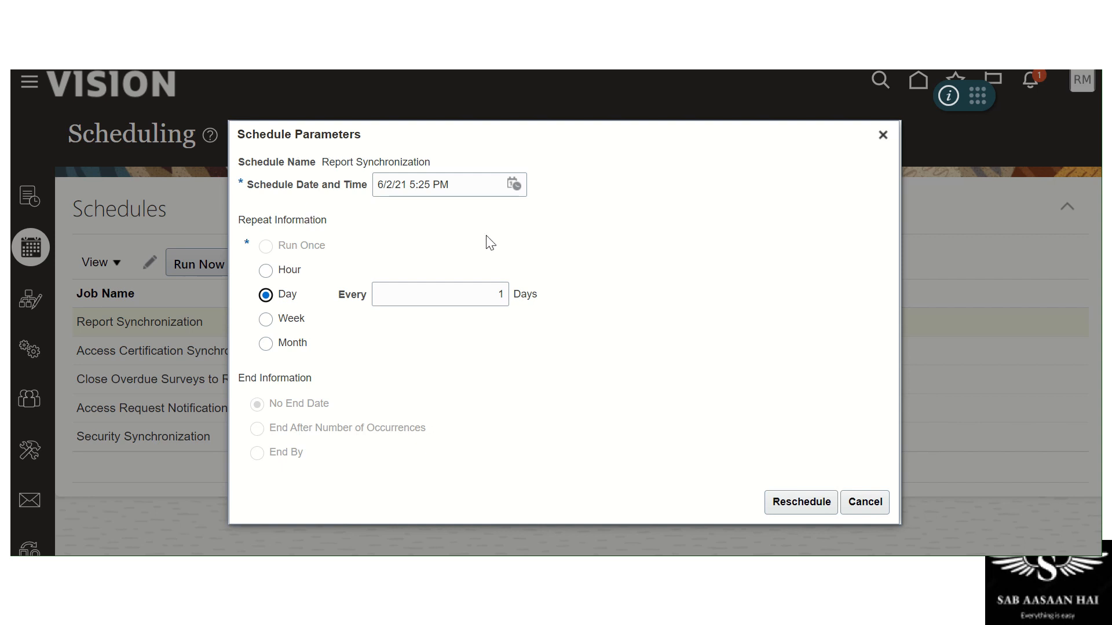
click(412, 186)
double_click(413, 185)
key(End)
key(BackSpace)
key(BackSpace)
text(AM)
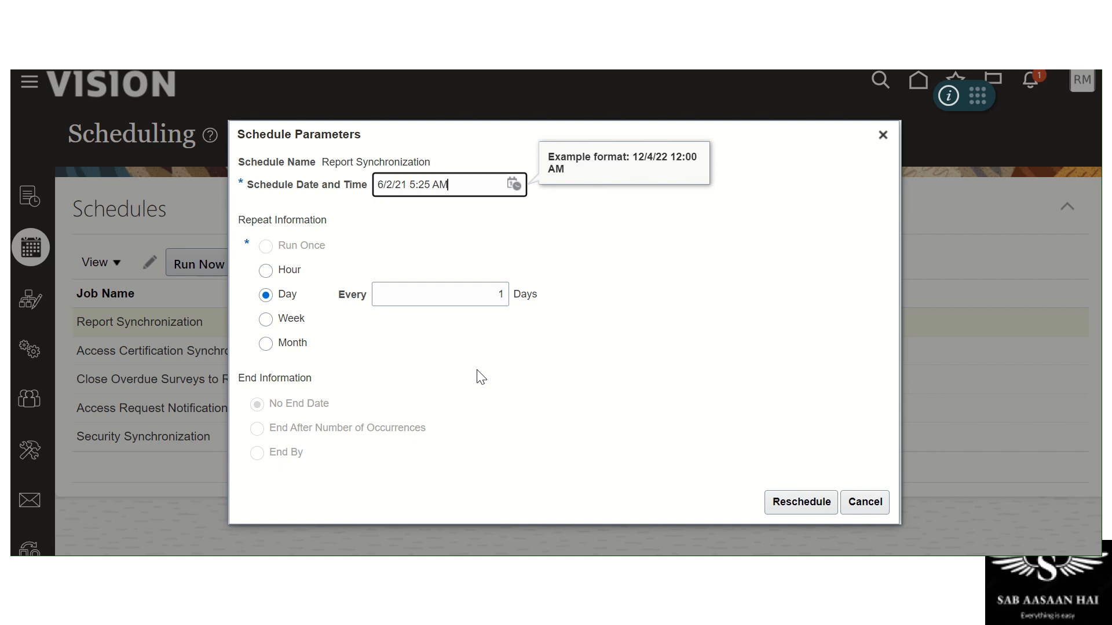
key(shift+Left)
key(shift+Left)
text(00)
key(Tab)
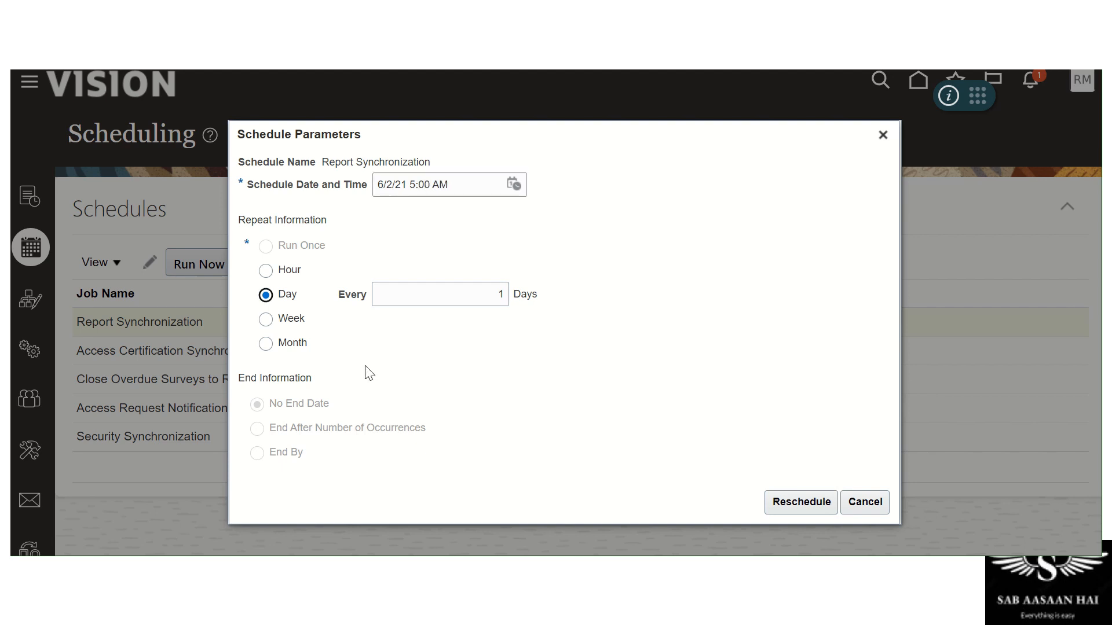
click(821, 512)
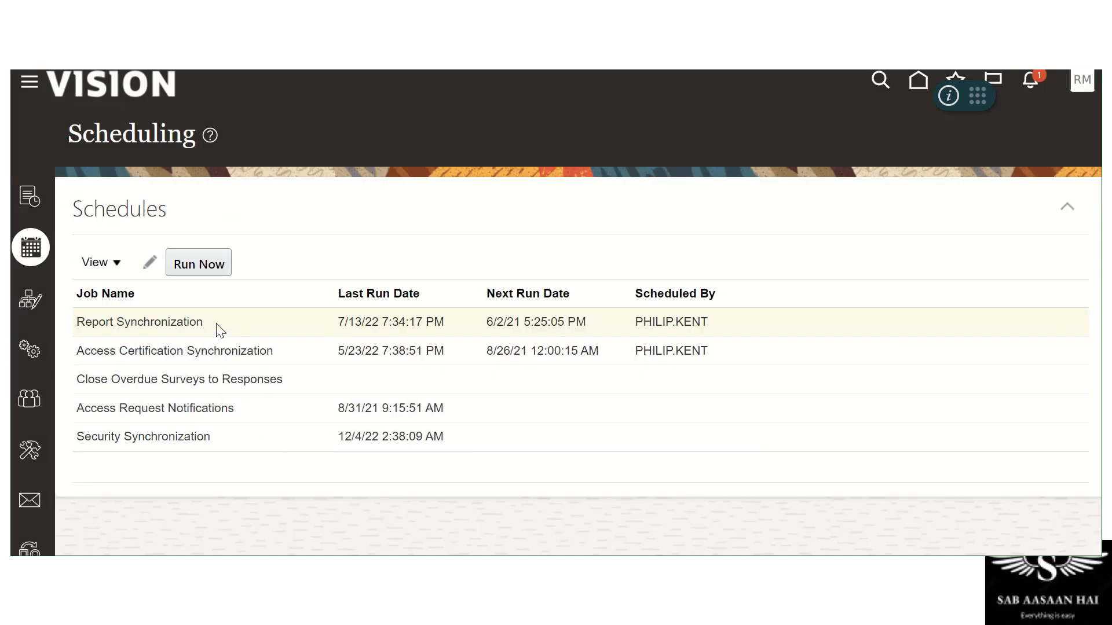
click(219, 323)
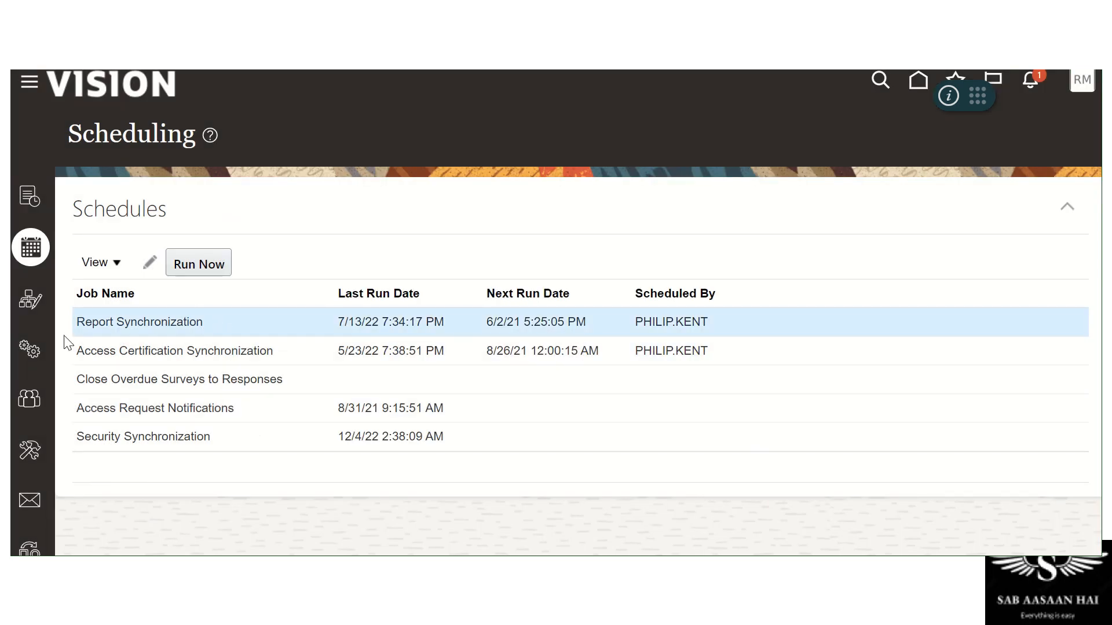
Run Report Synchronization now as job 633335 and dismiss the confirmation
drag(86, 323, 235, 326)
click(205, 275)
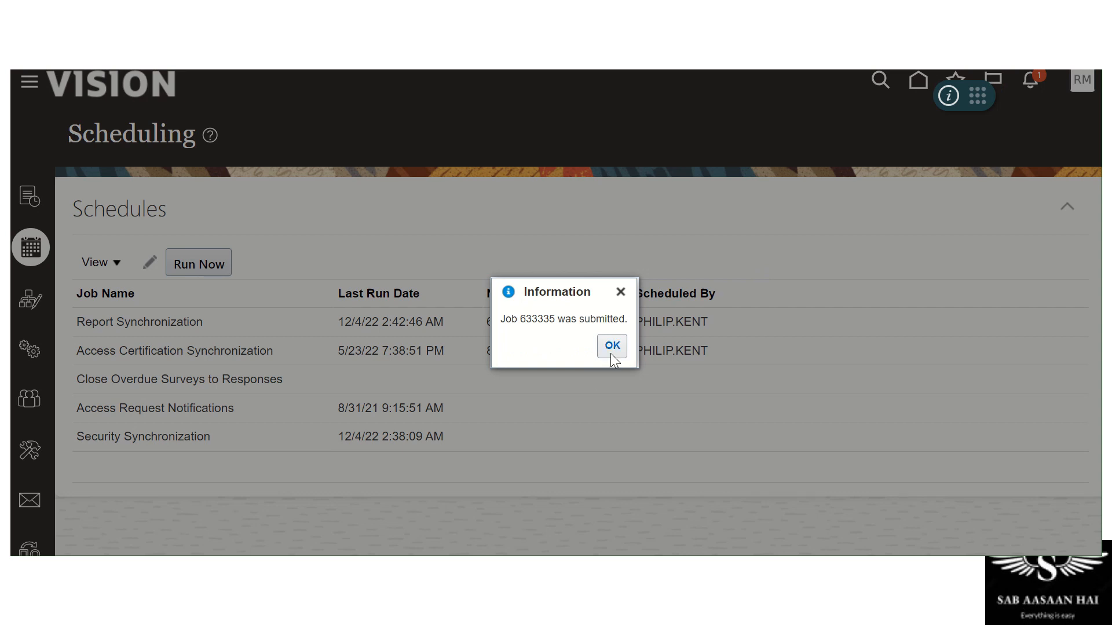
click(614, 349)
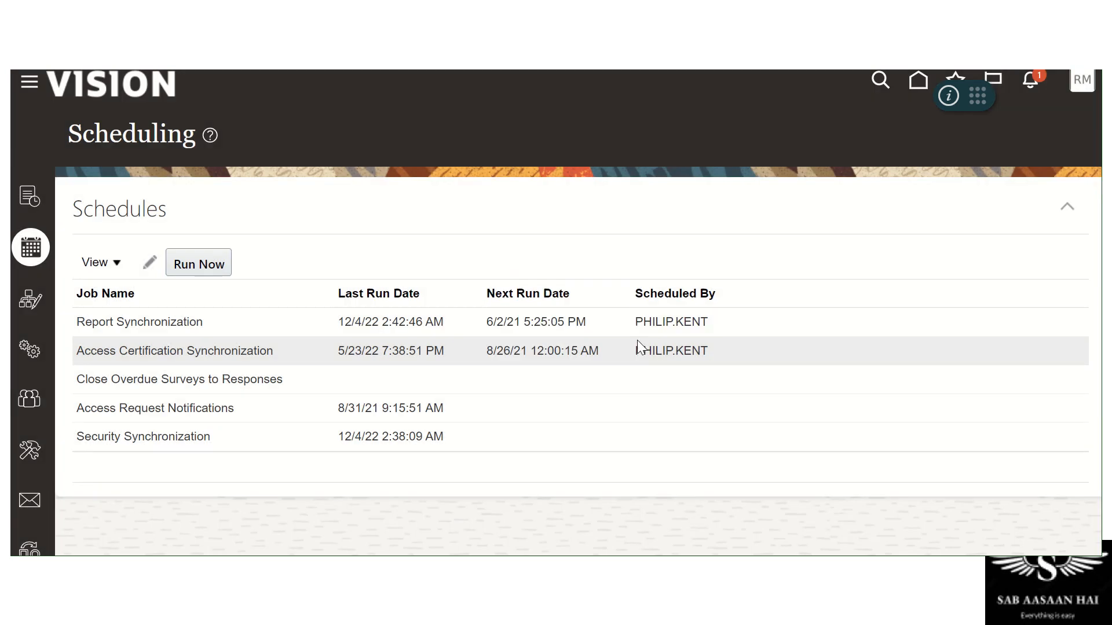
In Monitor Jobs, refresh until job 633335 shows Started at 0% Complete
click(29, 197)
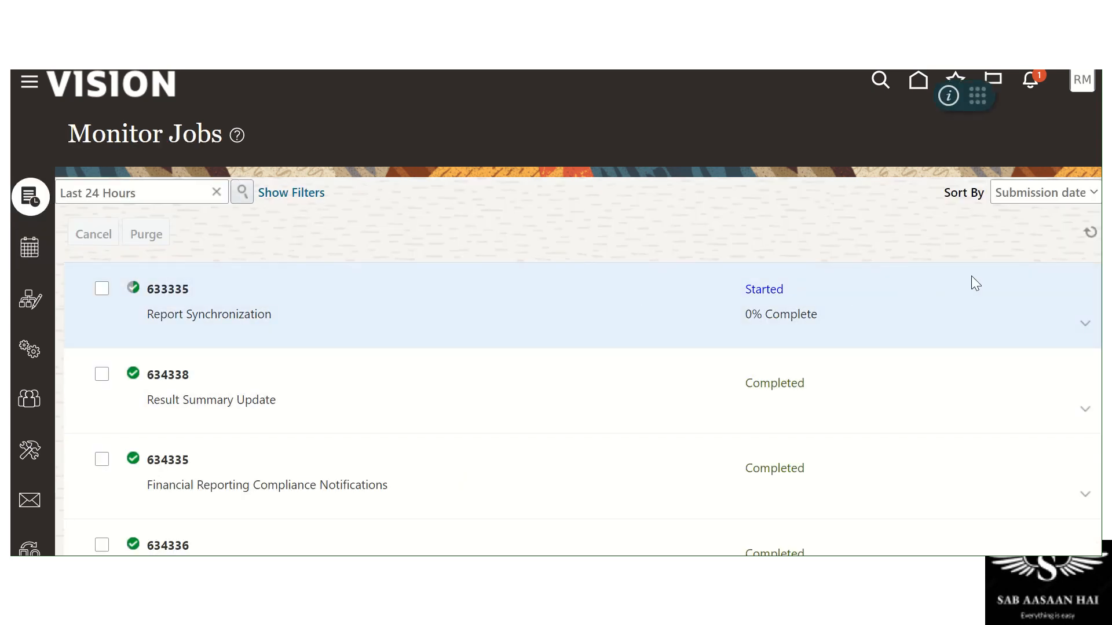
scroll(487, 422, down, 5)
scroll(487, 423, up, 5)
click(1090, 233)
scroll(510, 266, down, 5)
scroll(507, 270, up, 5)
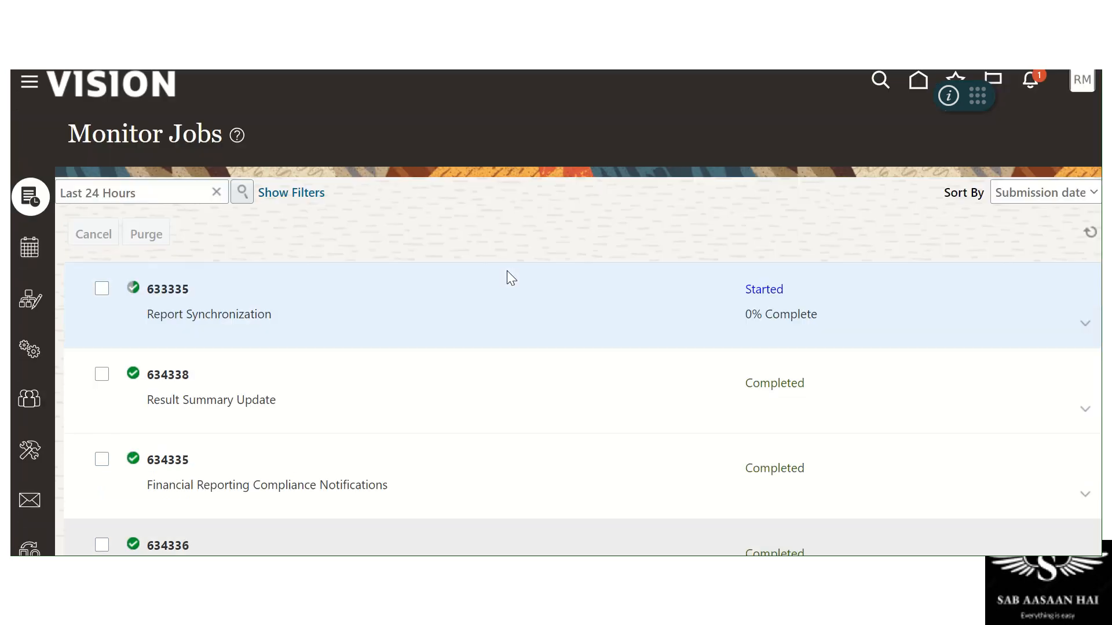
click(1089, 232)
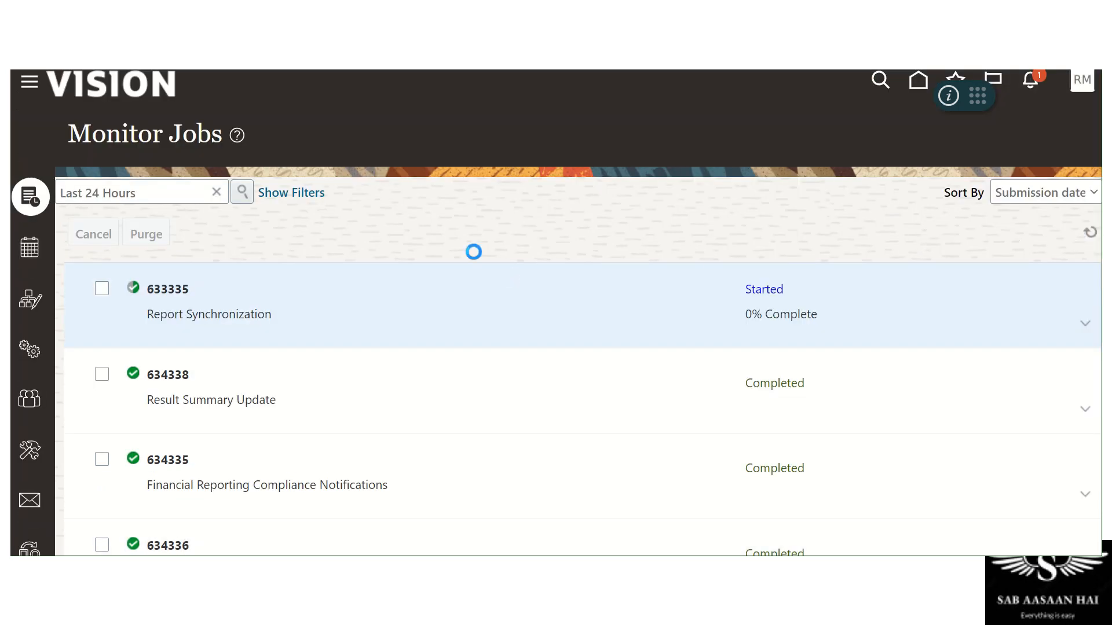
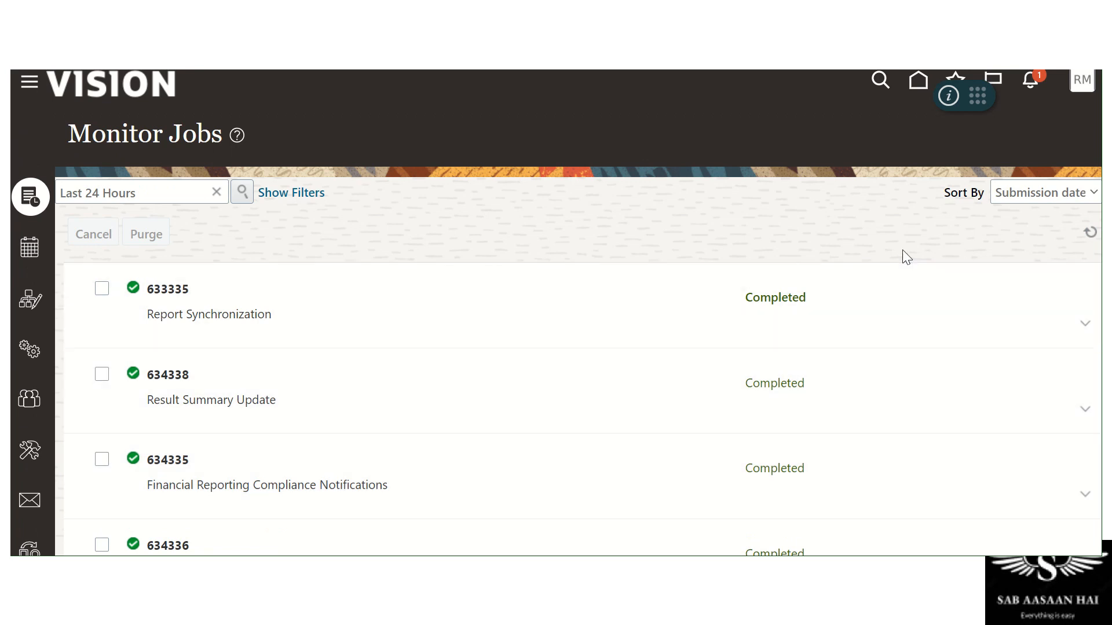
Refresh Monitor Jobs to confirm the synchronization jobs finished, then go to Global User Configuration
click(1090, 232)
scroll(626, 410, down, 5)
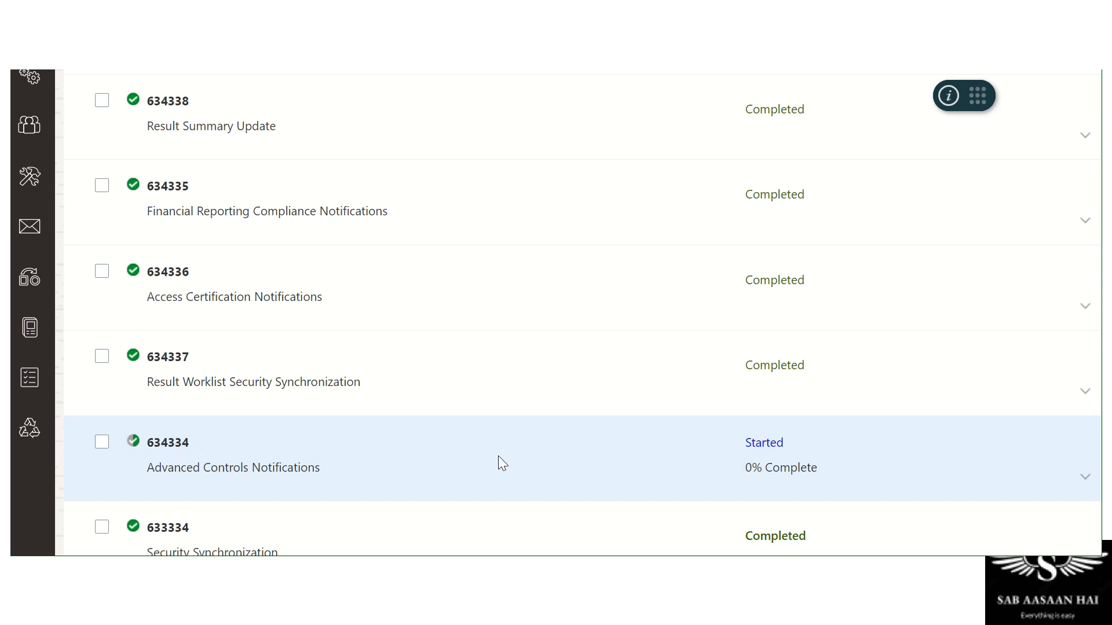
scroll(502, 463, up, 5)
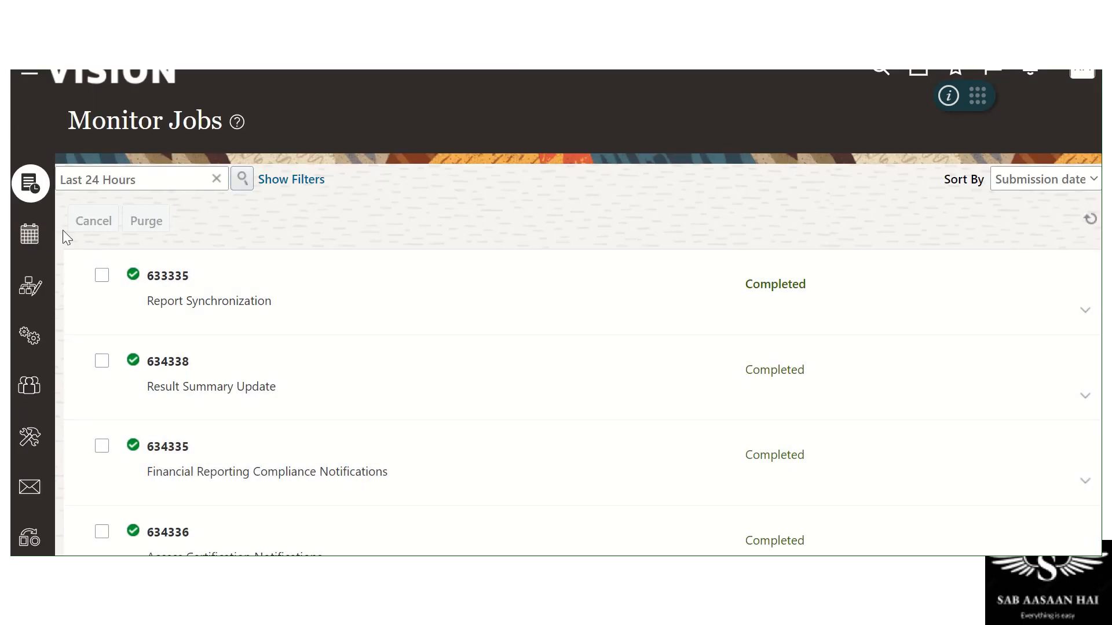
click(30, 391)
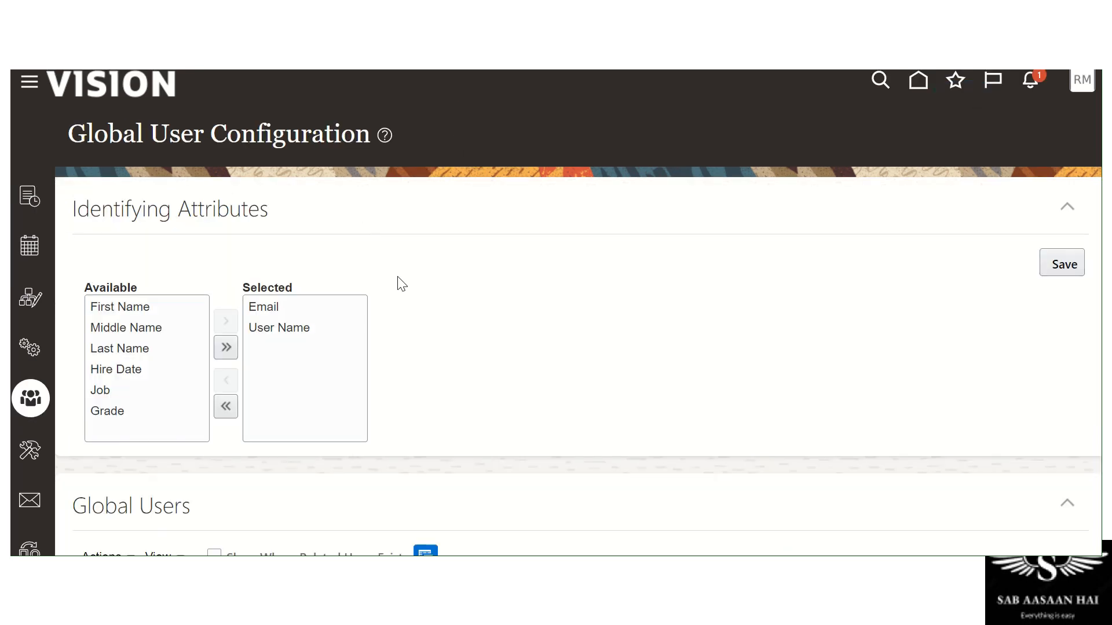
Review the Email and User Name identifying attributes and the synchronized users in the Global Users table
scroll(154, 272, down, 2)
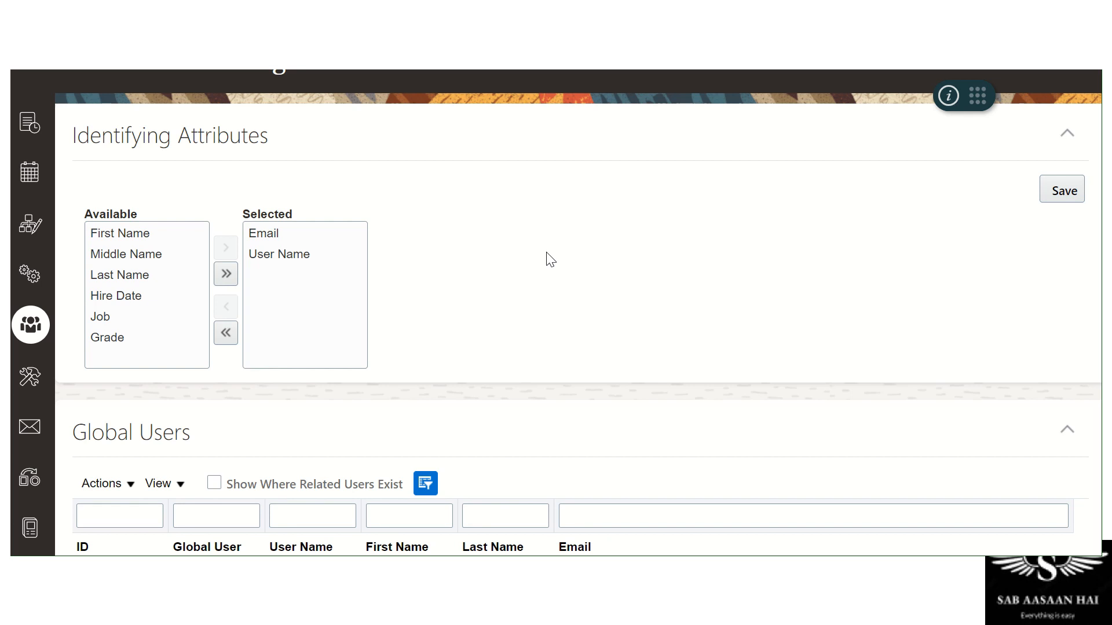
scroll(551, 259, down, 3)
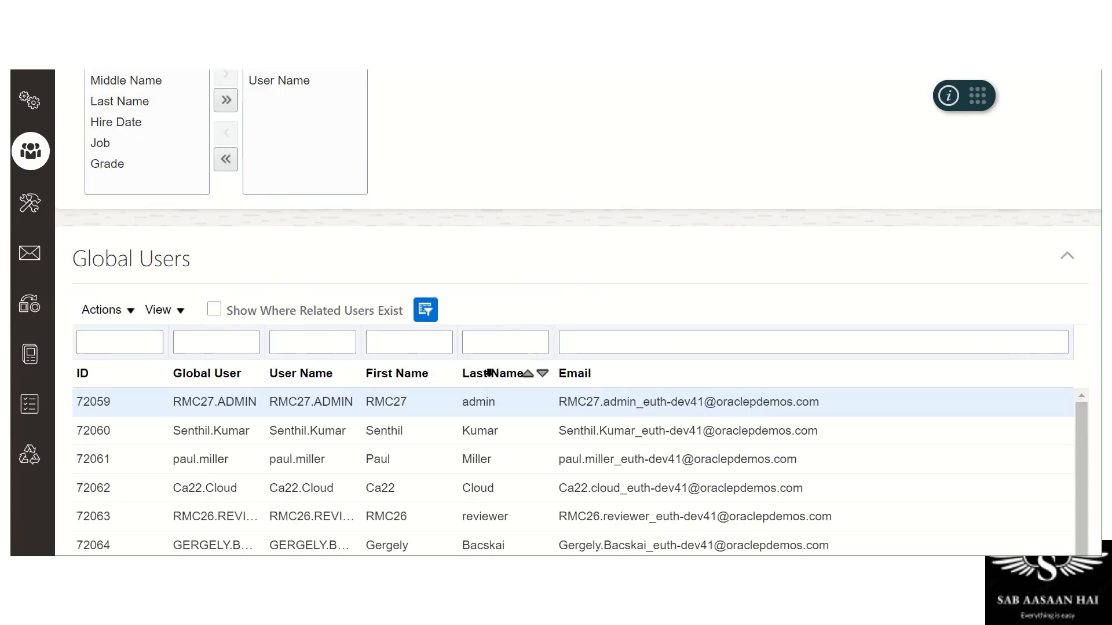
click(114, 145)
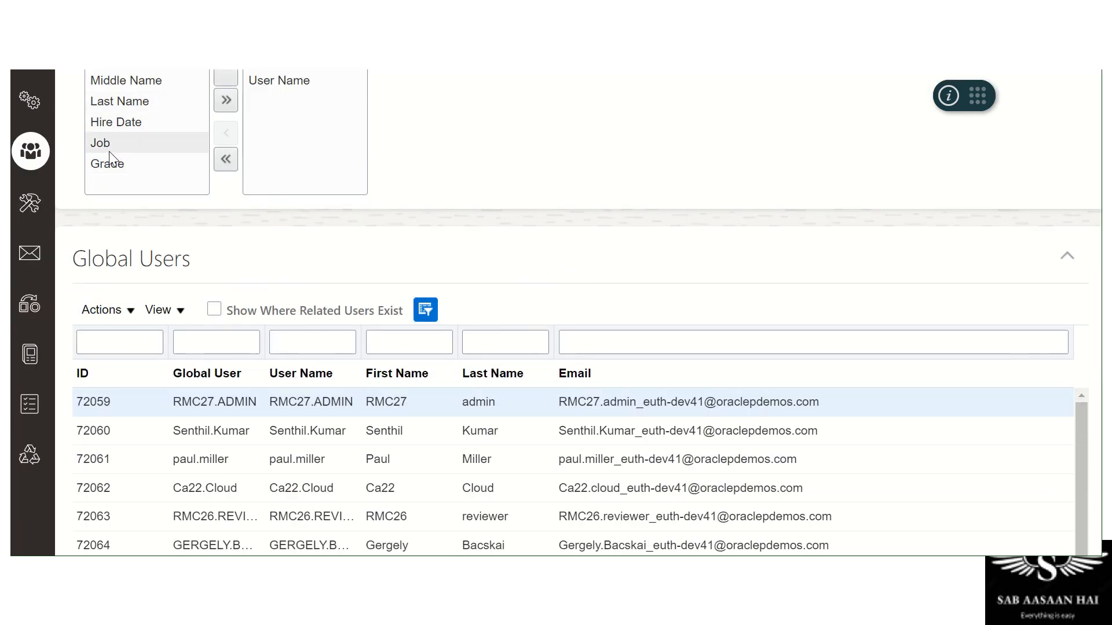
scroll(171, 156, up, 2)
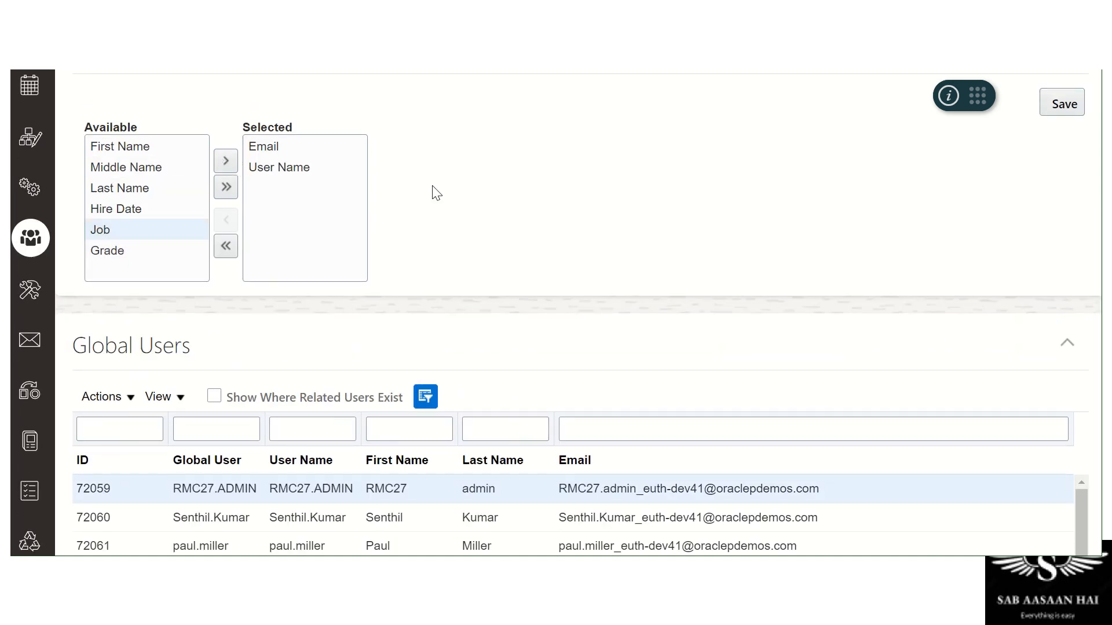
scroll(439, 193, down, 2)
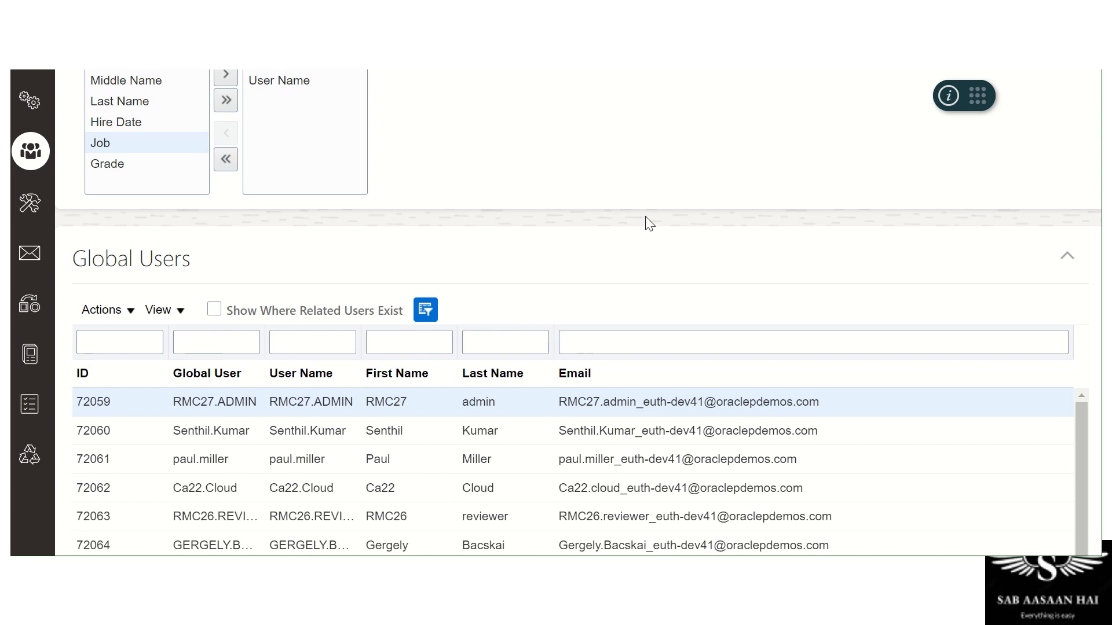
scroll(645, 224, up, 4)
click(136, 397)
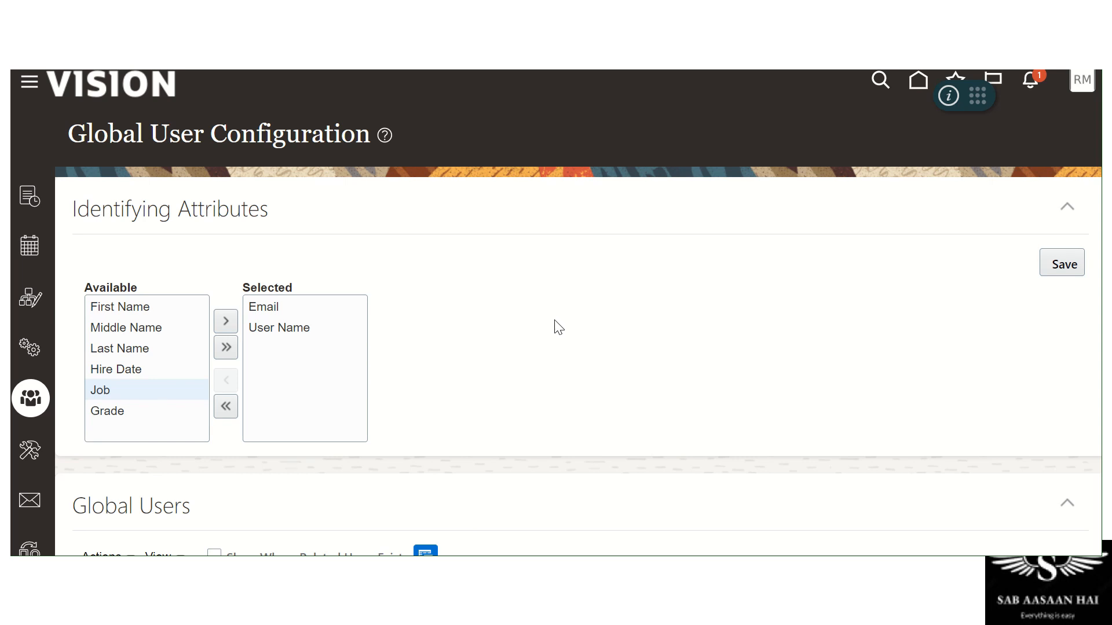
scroll(616, 372, down, 1)
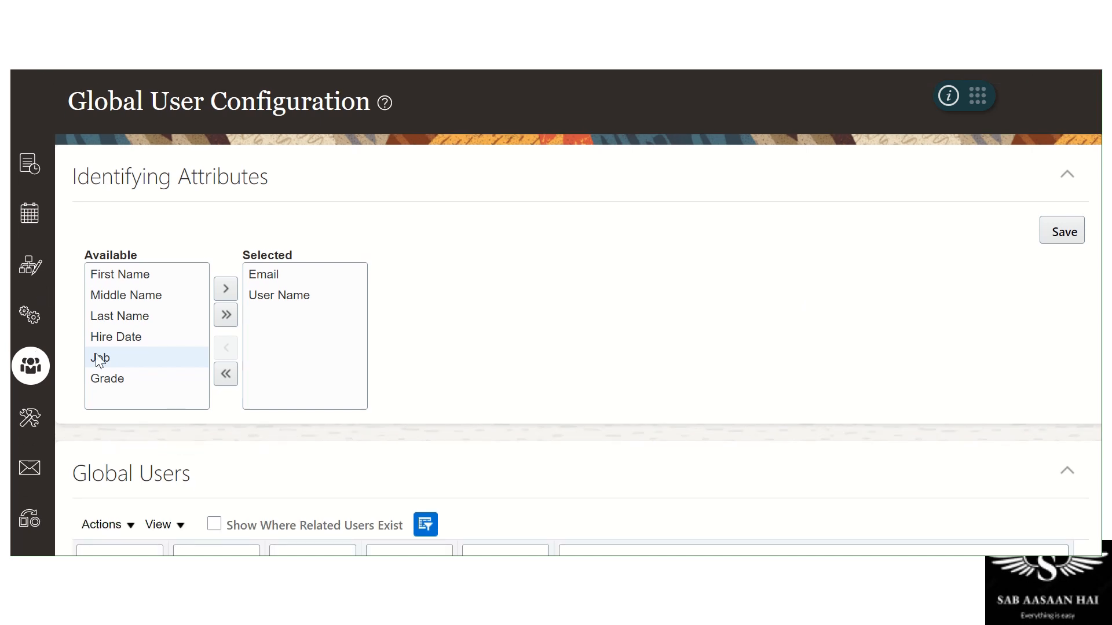
Clear every attribute out of the Selected identifying attributes list
click(289, 277)
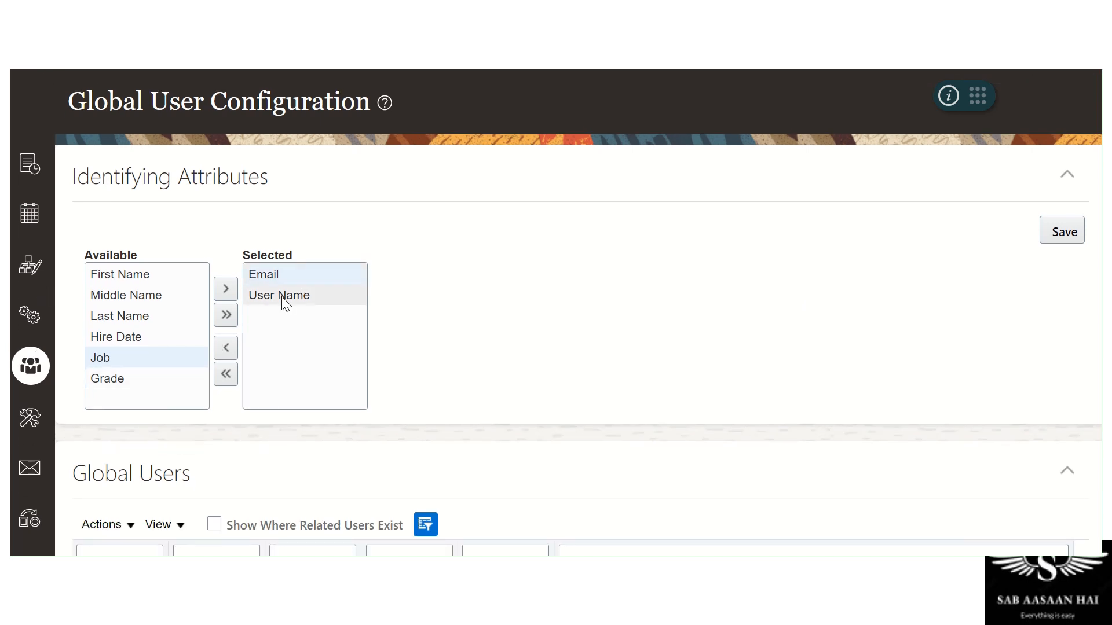
click(285, 298)
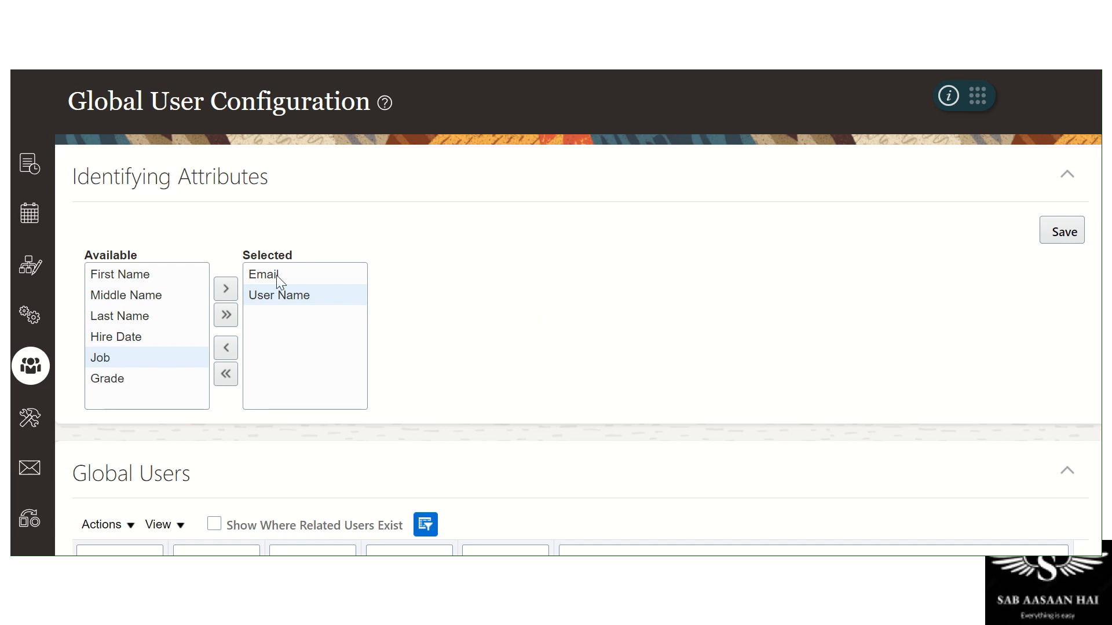
click(224, 346)
click(226, 317)
click(210, 373)
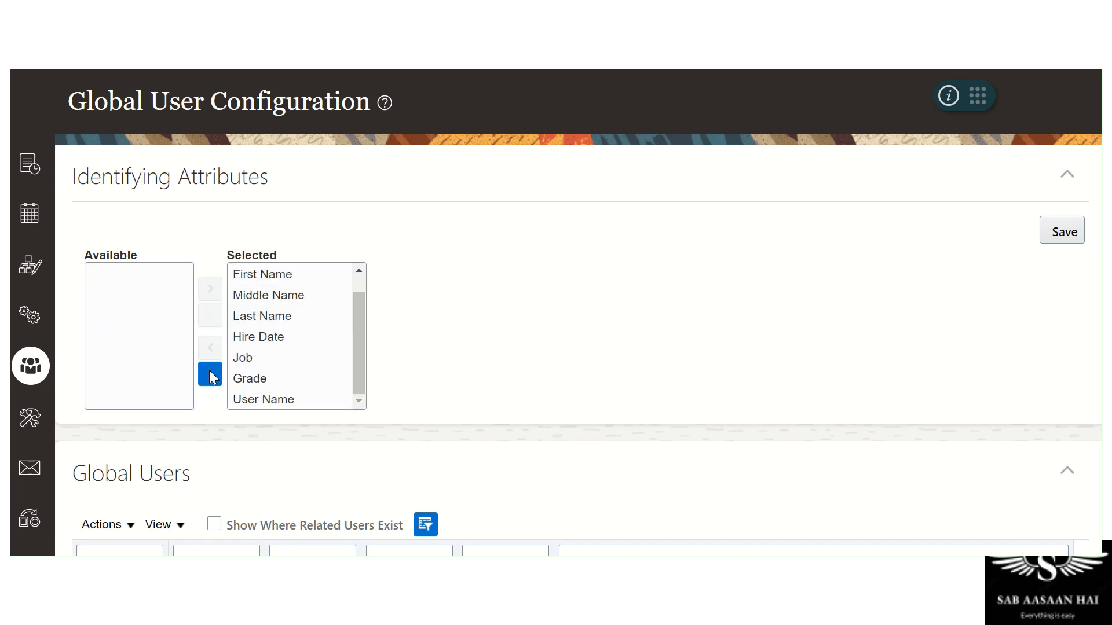
Move User Name, then Email, into Selected and save the identifying attributes
click(120, 397)
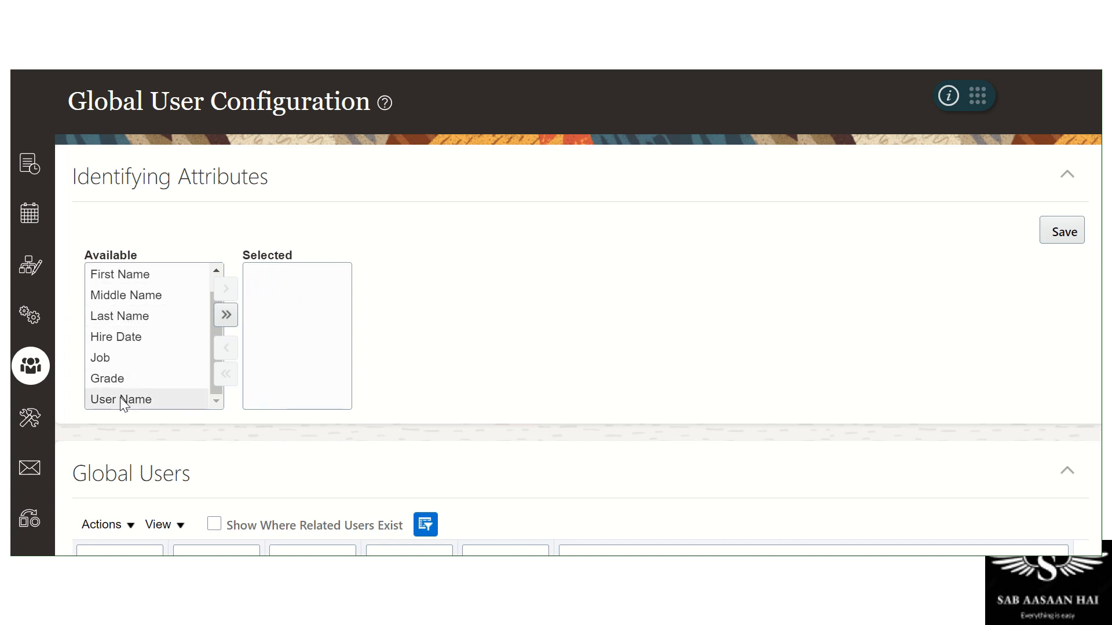
click(227, 289)
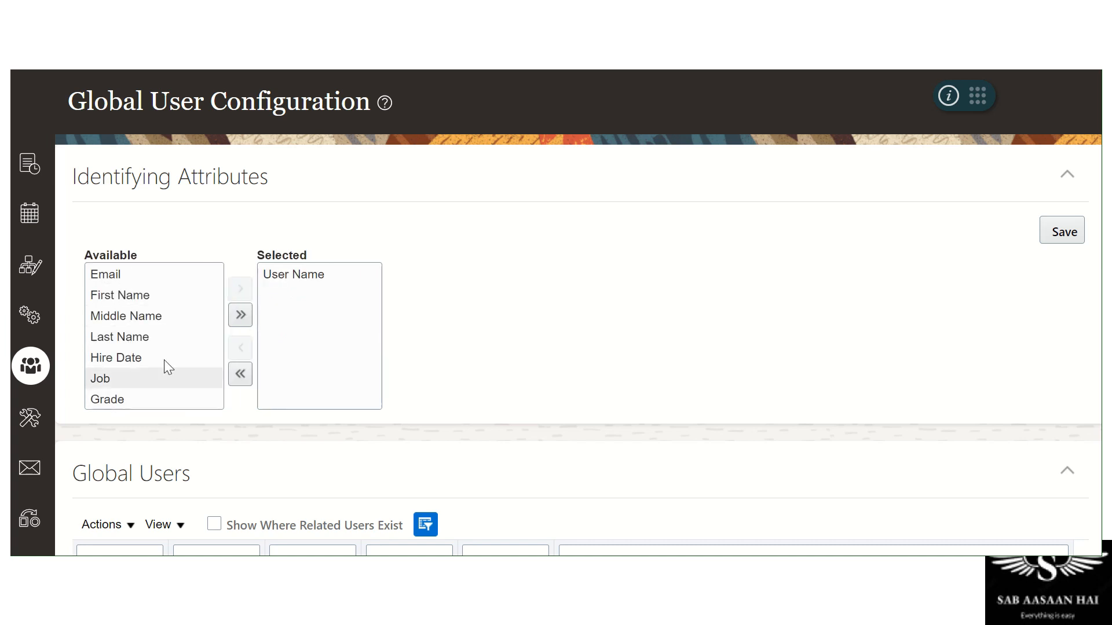
click(128, 276)
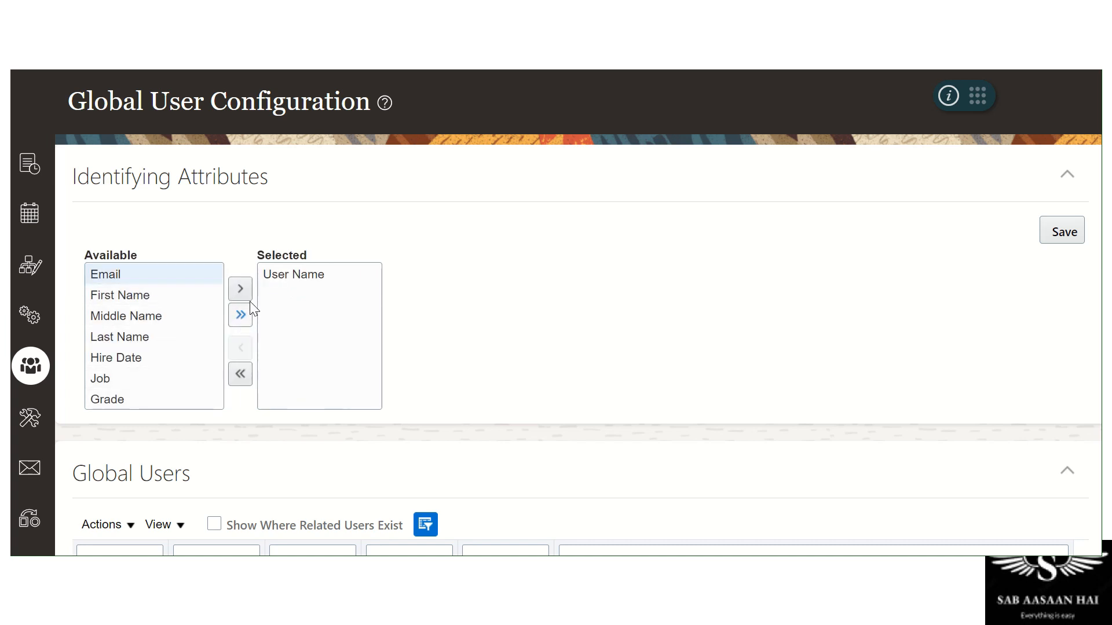
click(247, 290)
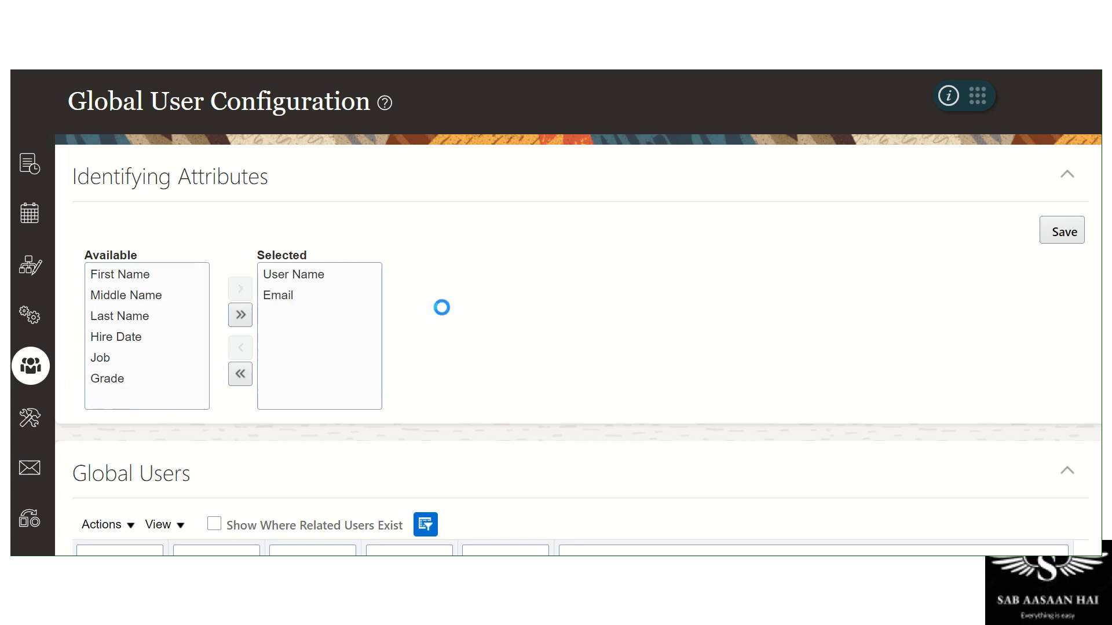
click(1064, 231)
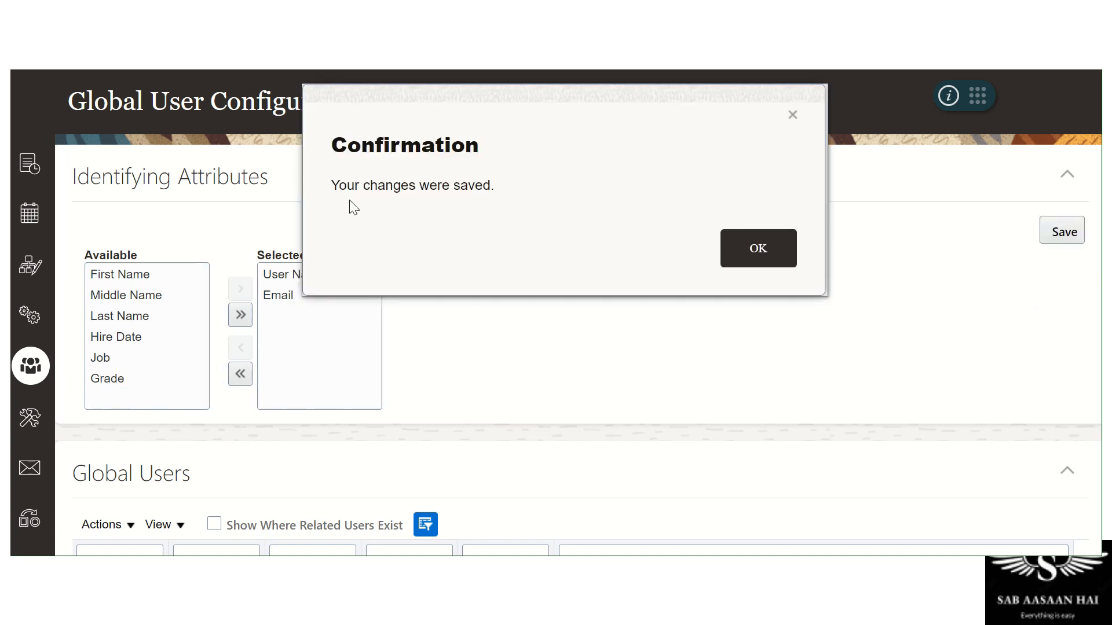
click(763, 247)
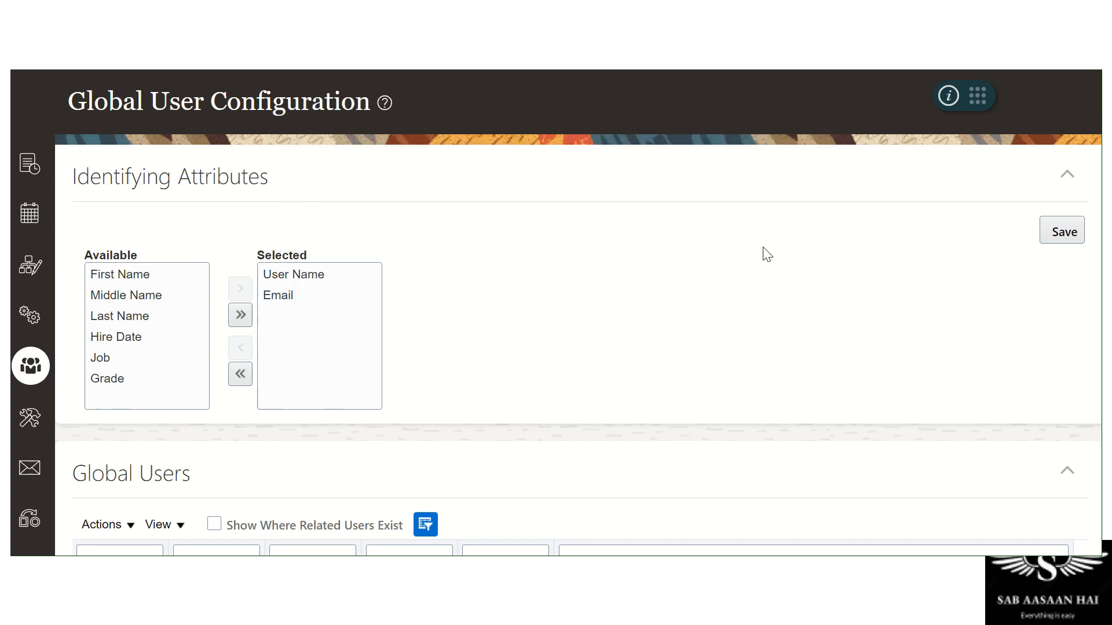
scroll(762, 251, down, 3)
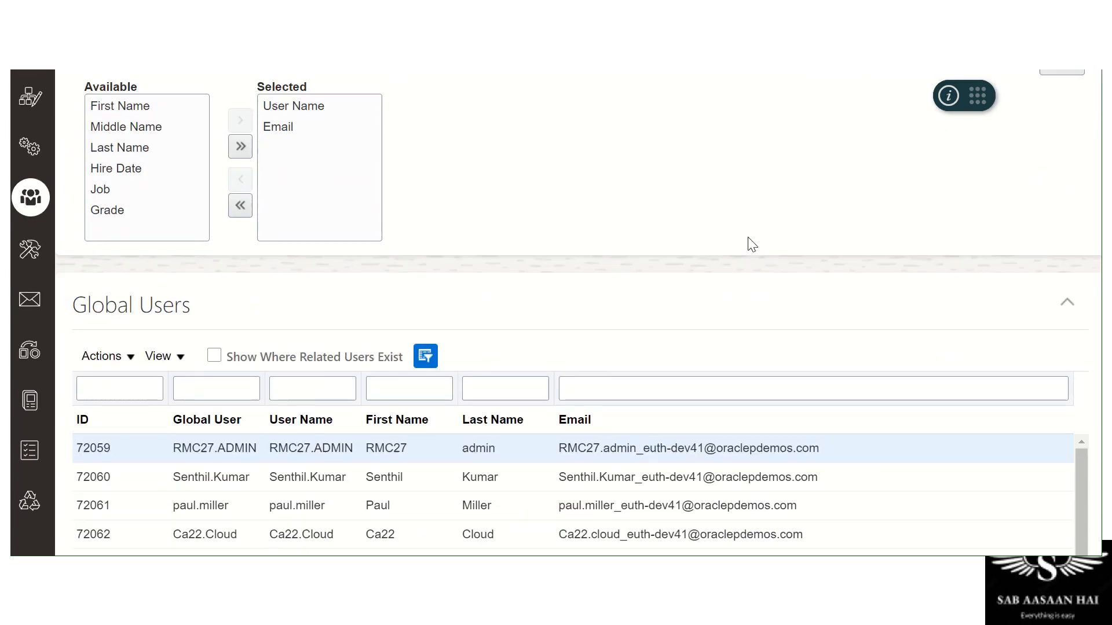
scroll(749, 241, up, 2)
click(129, 439)
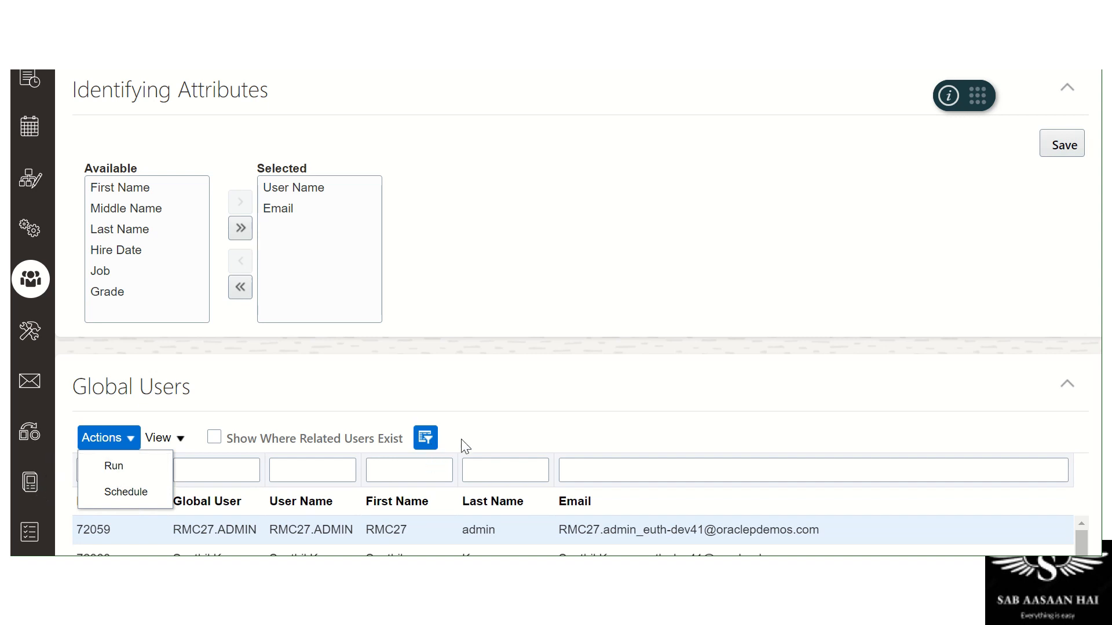
scroll(728, 295, up, 1)
scroll(728, 296, up, 2)
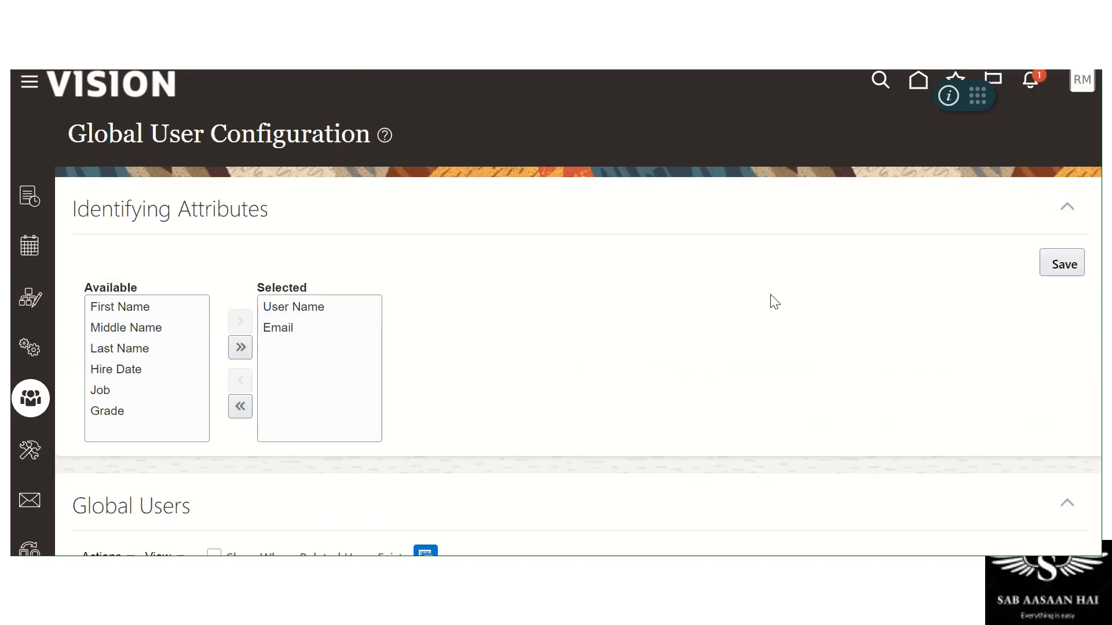
click(1080, 92)
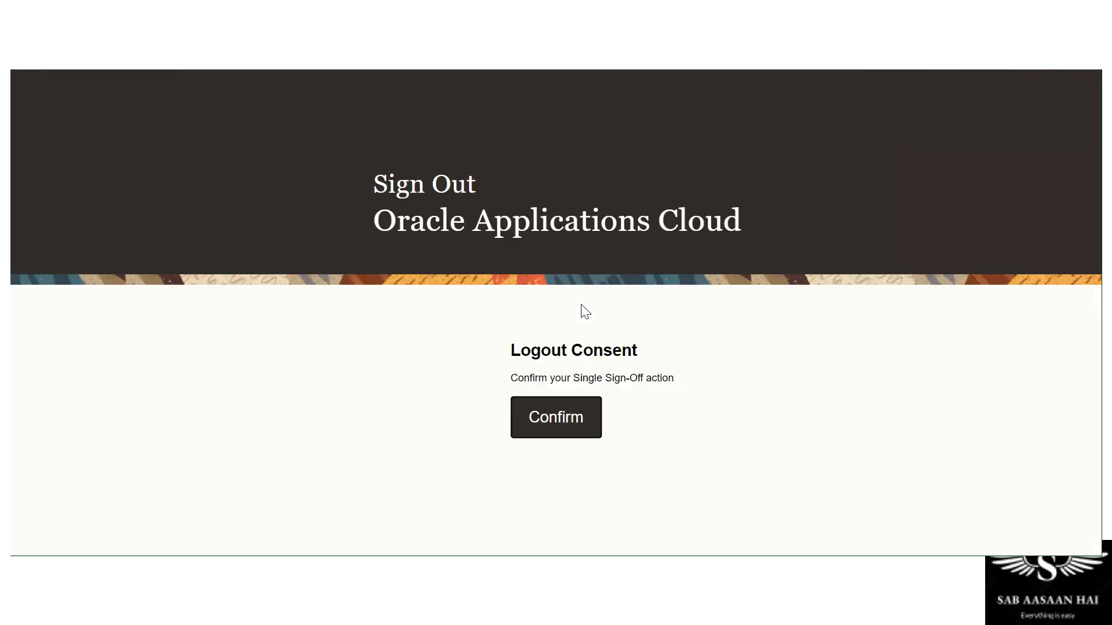
Sign out, sign back in as System Administrator, and open the Security Console Roles page
click(558, 410)
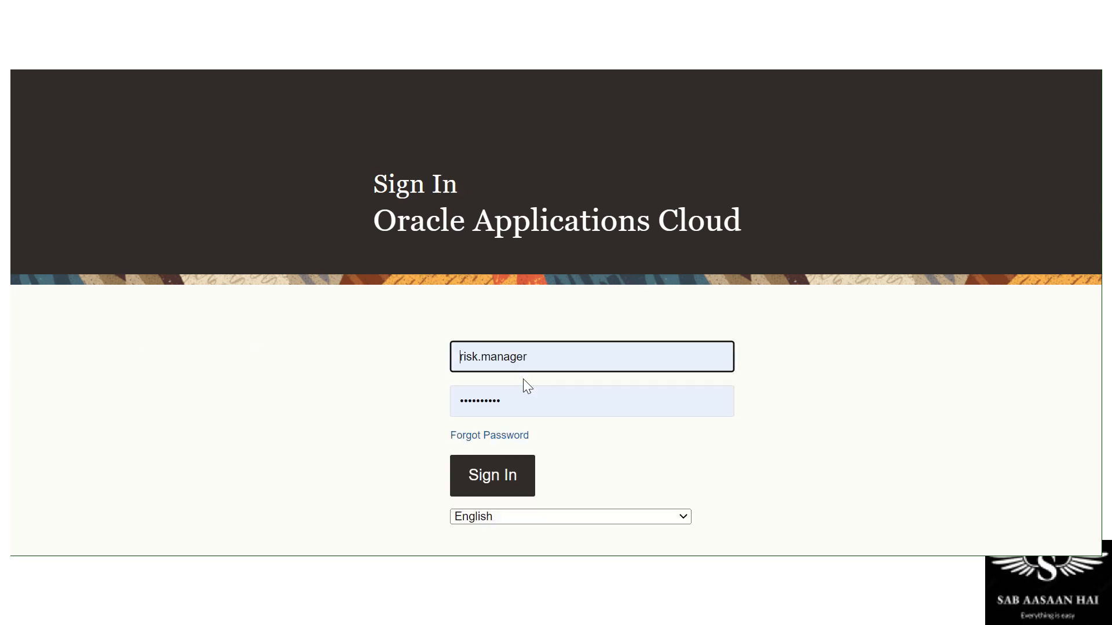
double_click(546, 353)
text(sys)
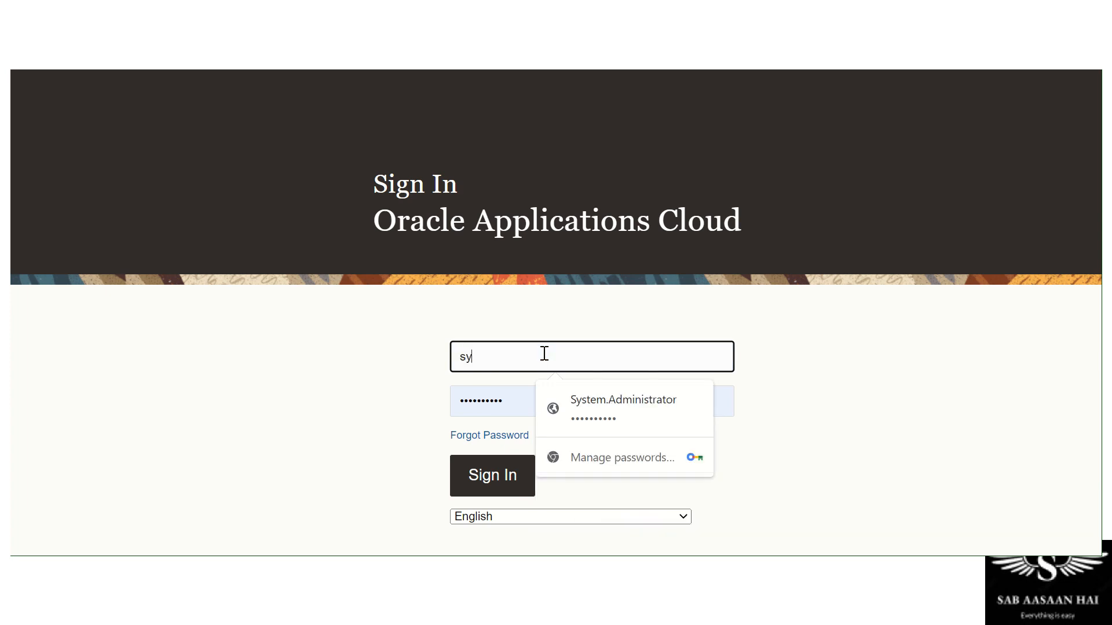
click(575, 402)
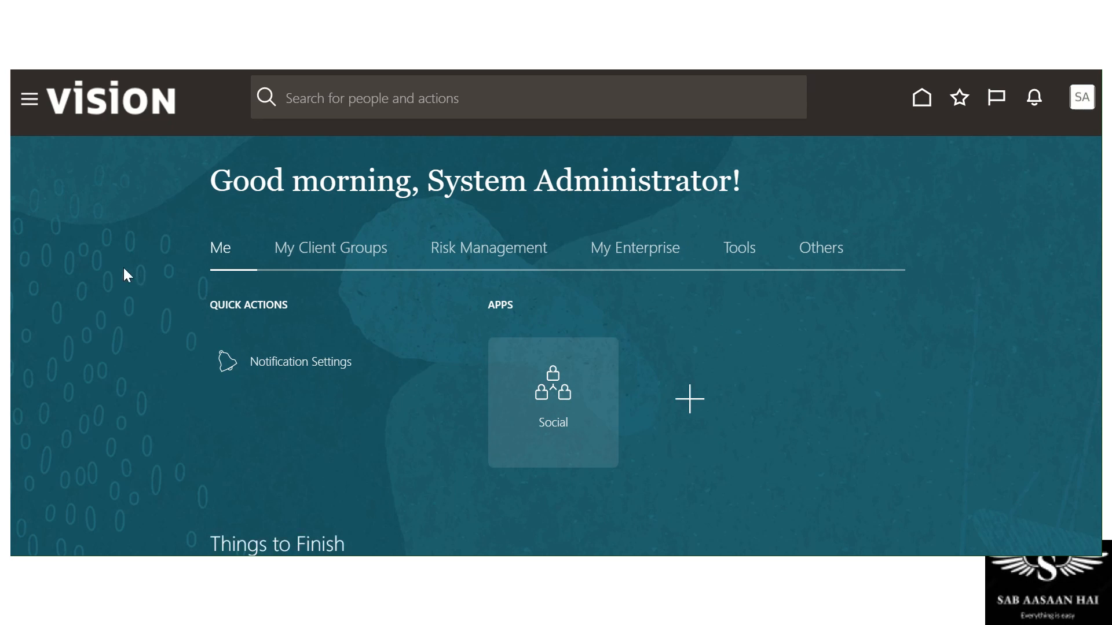
click(747, 250)
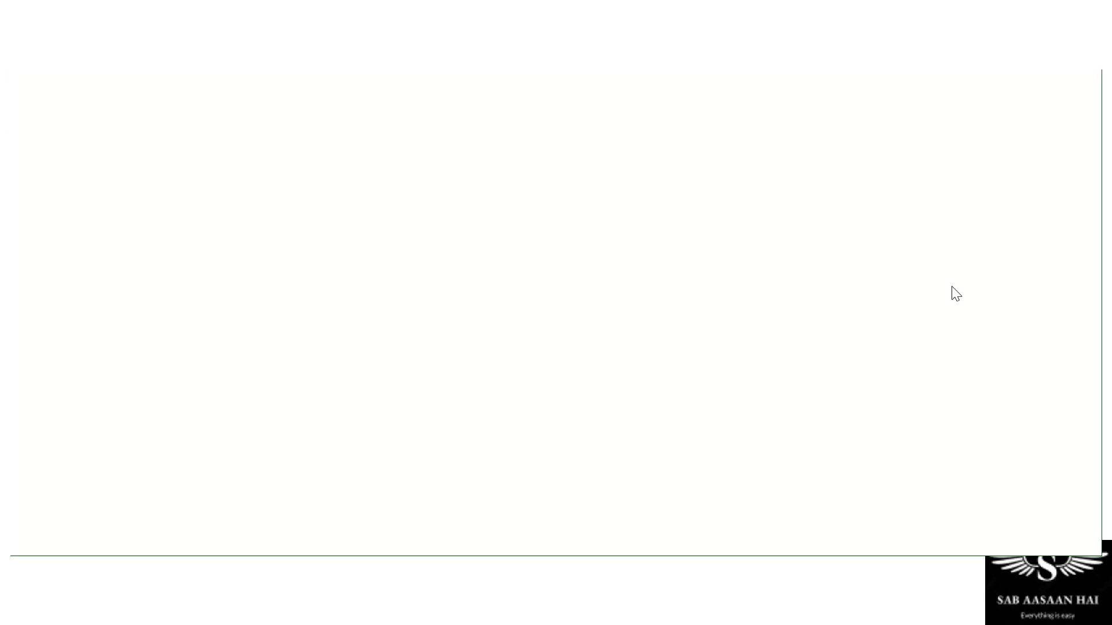
click(884, 226)
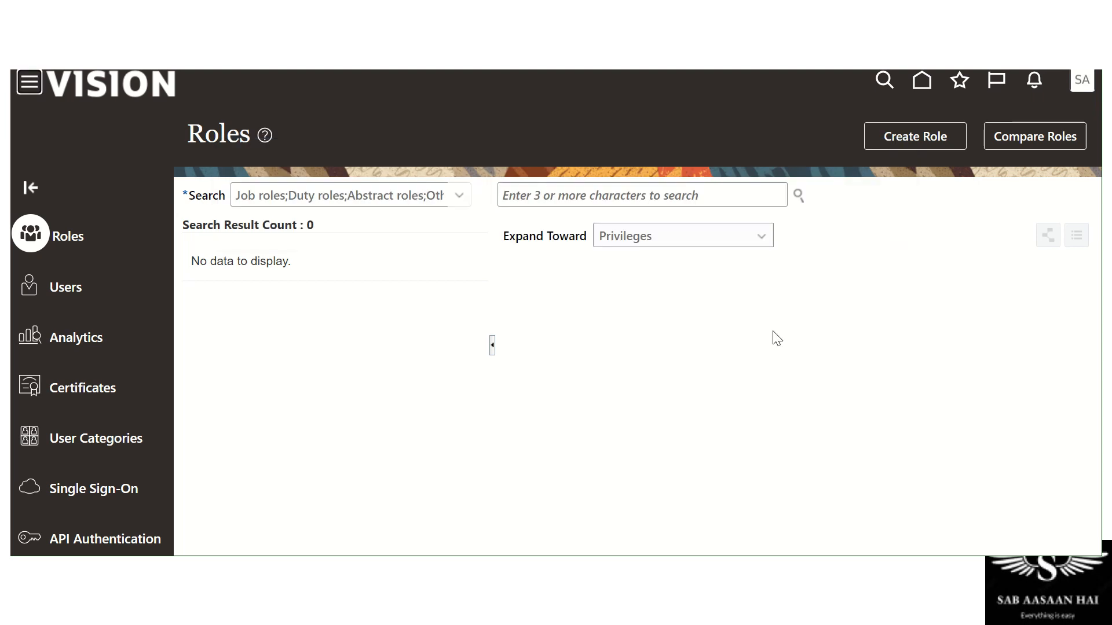
Go to Users in the Security Console and start a new user account
click(78, 289)
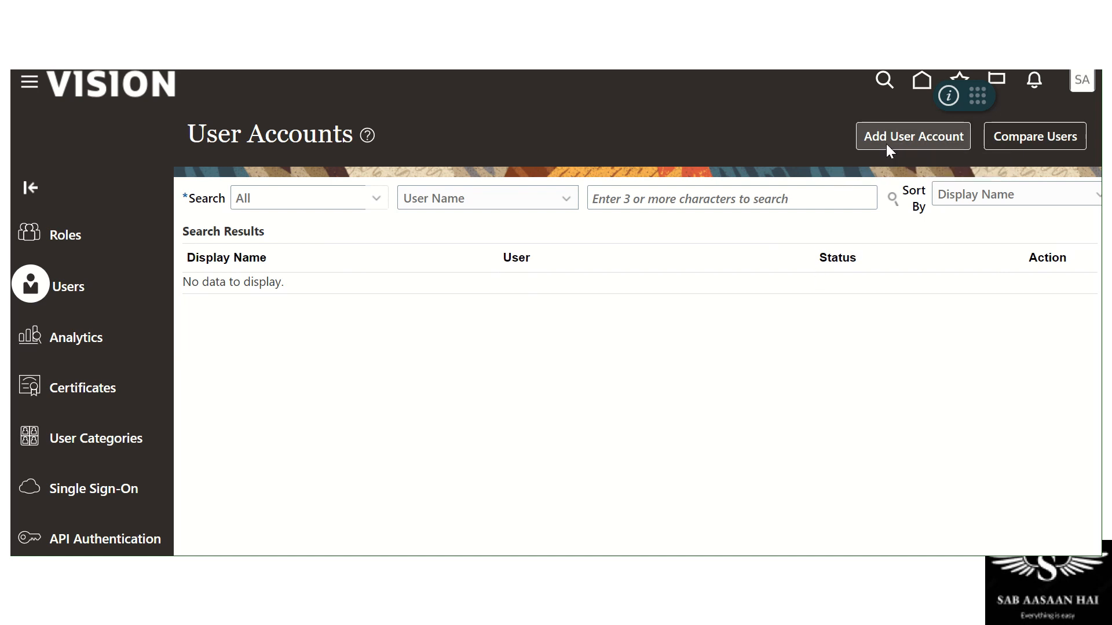
click(882, 133)
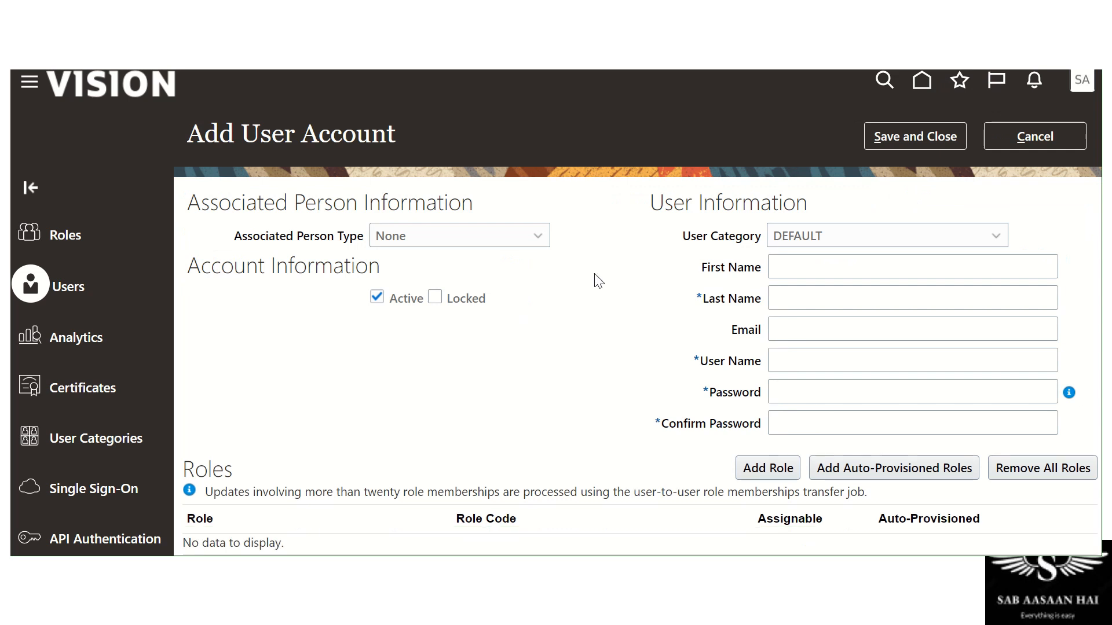
Enter first name User, last name Test1 and the user's e-mail, correcting the domain typo
click(813, 271)
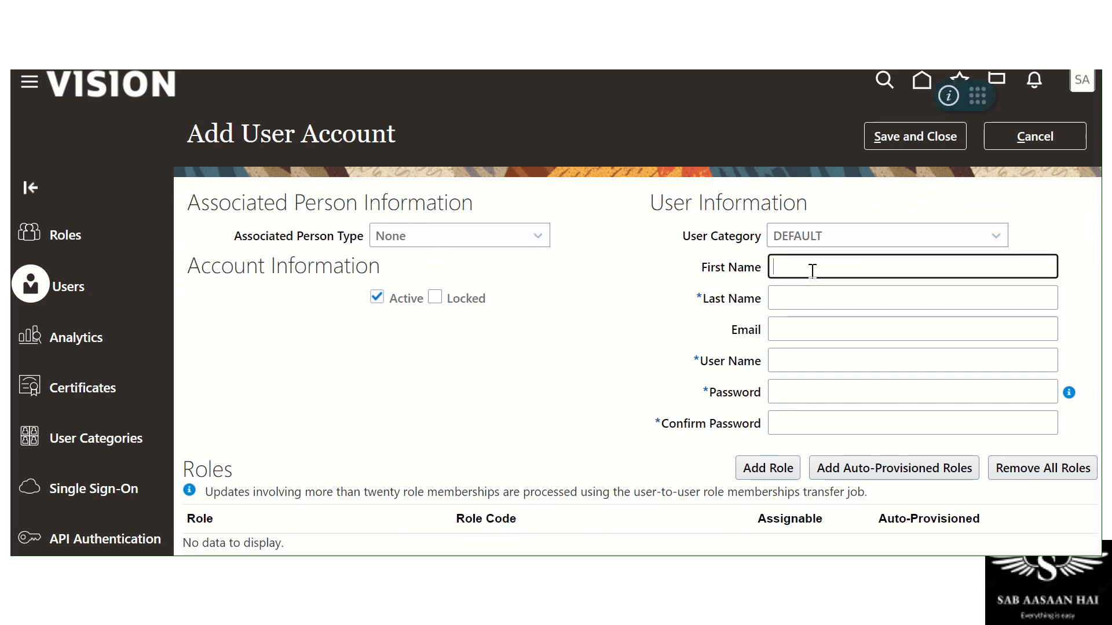
text(User)
key(Tab)
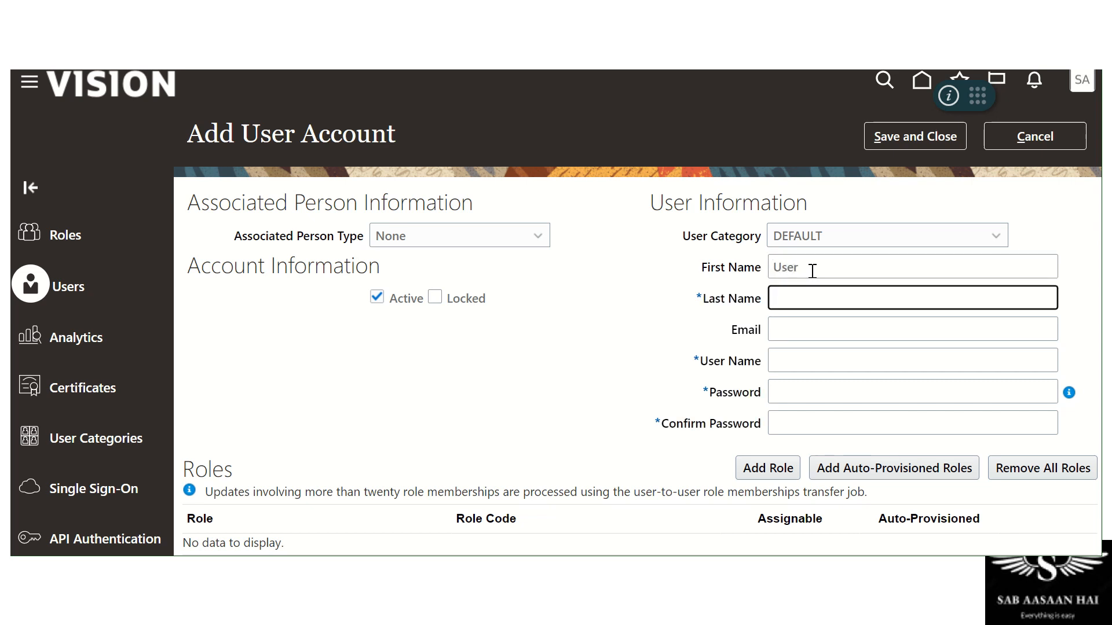
text(Test1)
key(Tab)
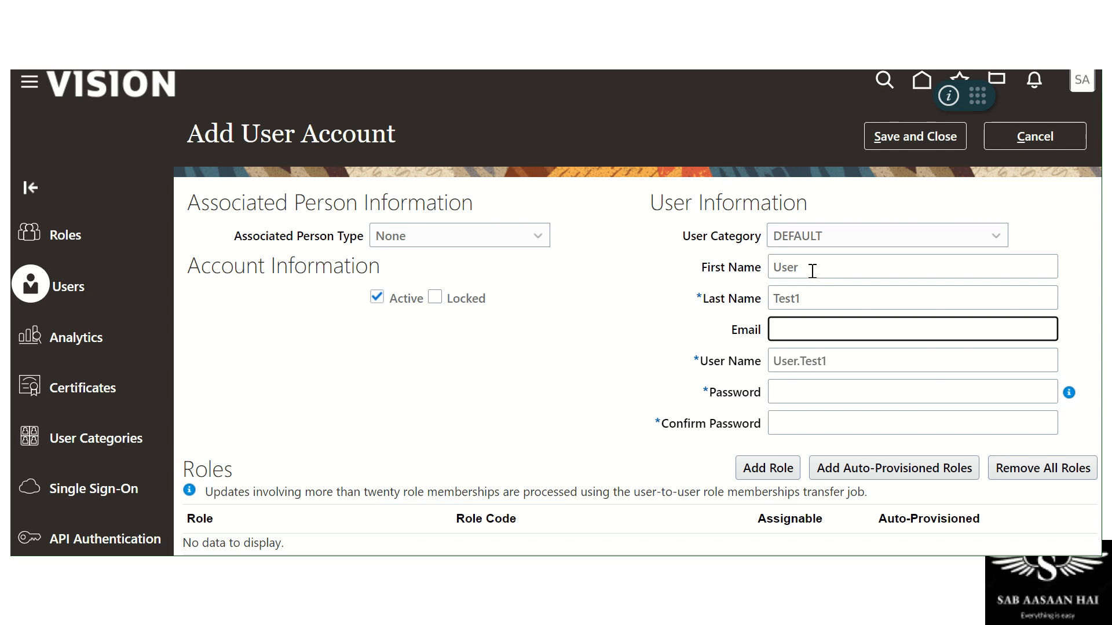
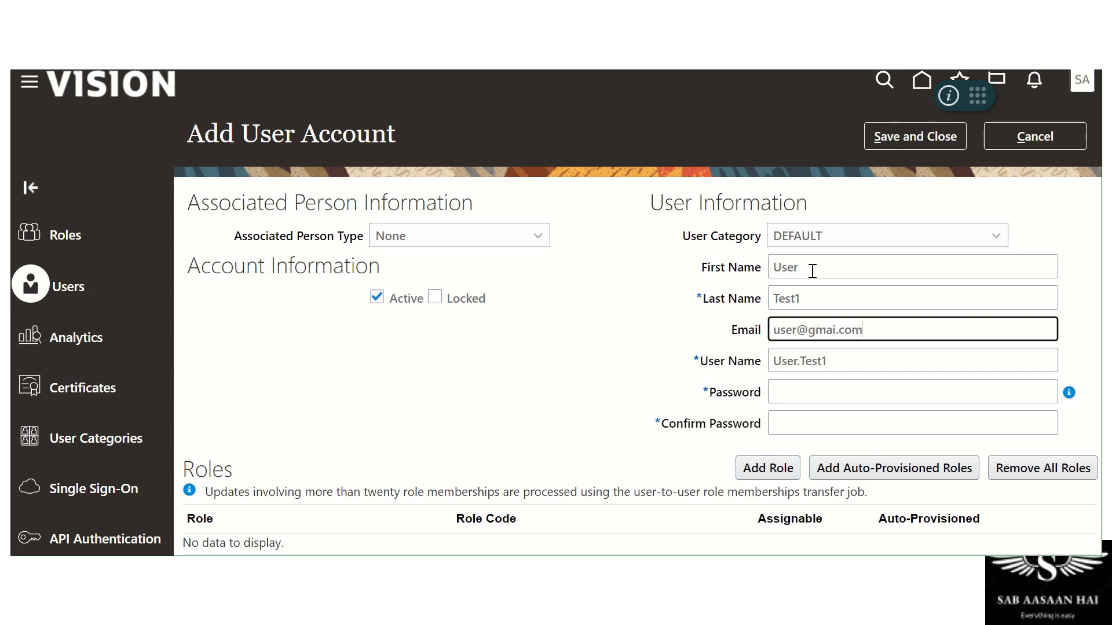
key(Tab)
click(883, 330)
double_click(882, 330)
key(Left)
key(Left)
key(Left)
text(l)
key(Tab)
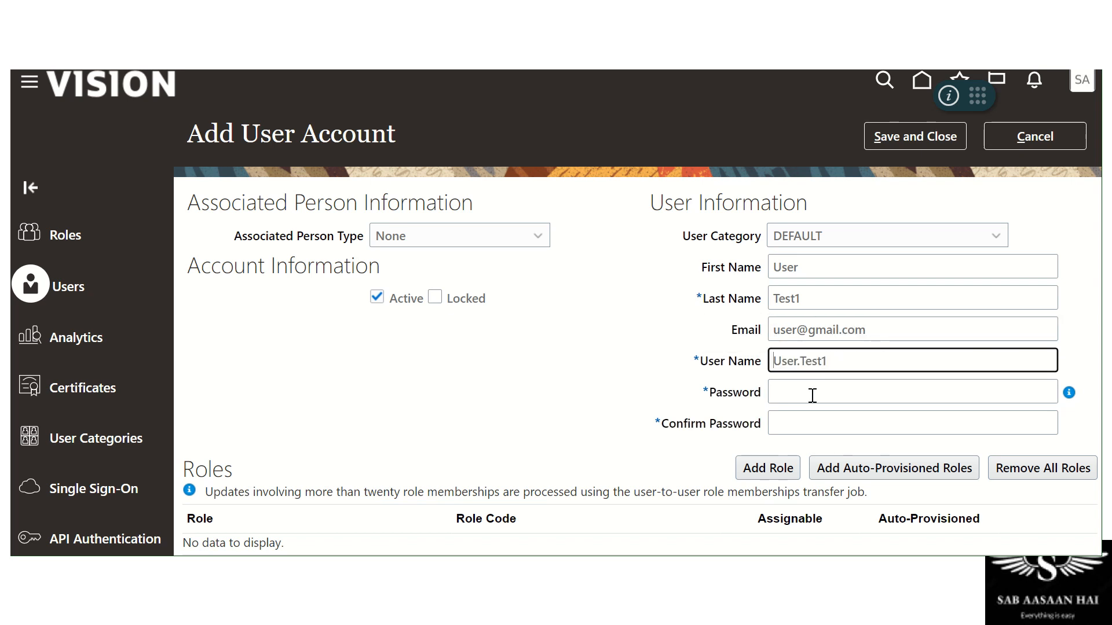
Set and confirm the account password, then save and close the Test1 account
click(811, 394)
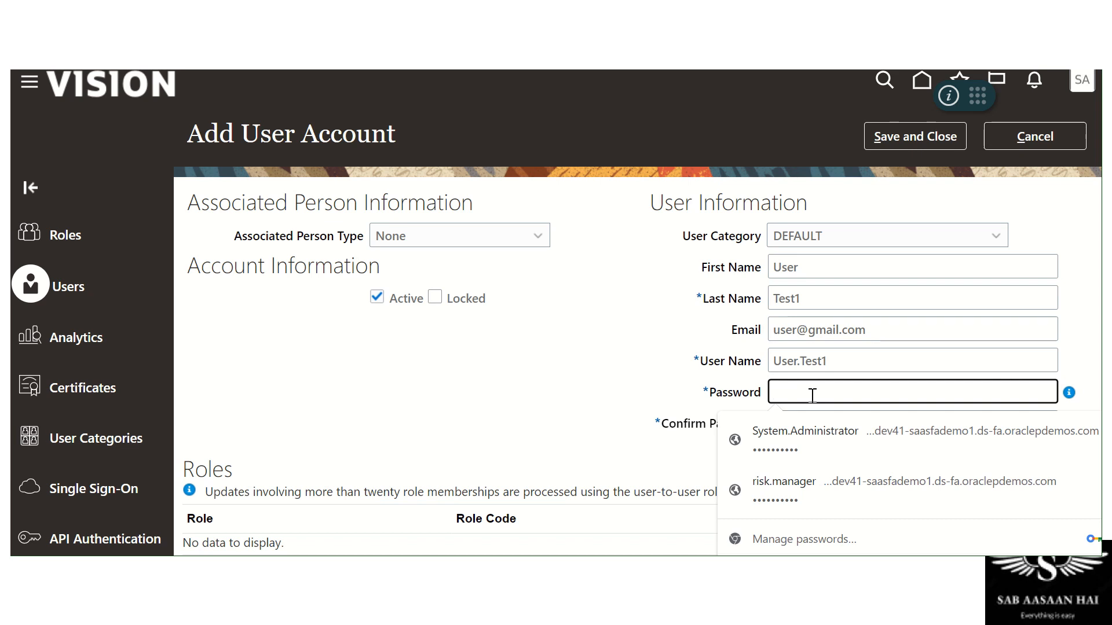
text(•••••)
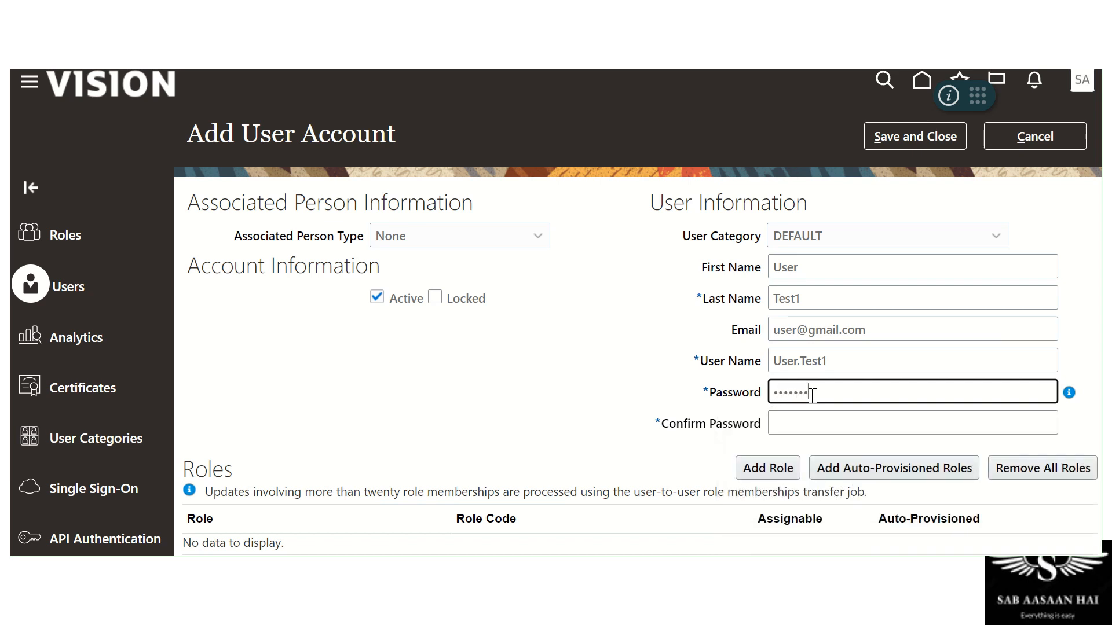
key(Tab)
key(shift+Tab)
text(•••••••••)
key(Tab)
text(•)
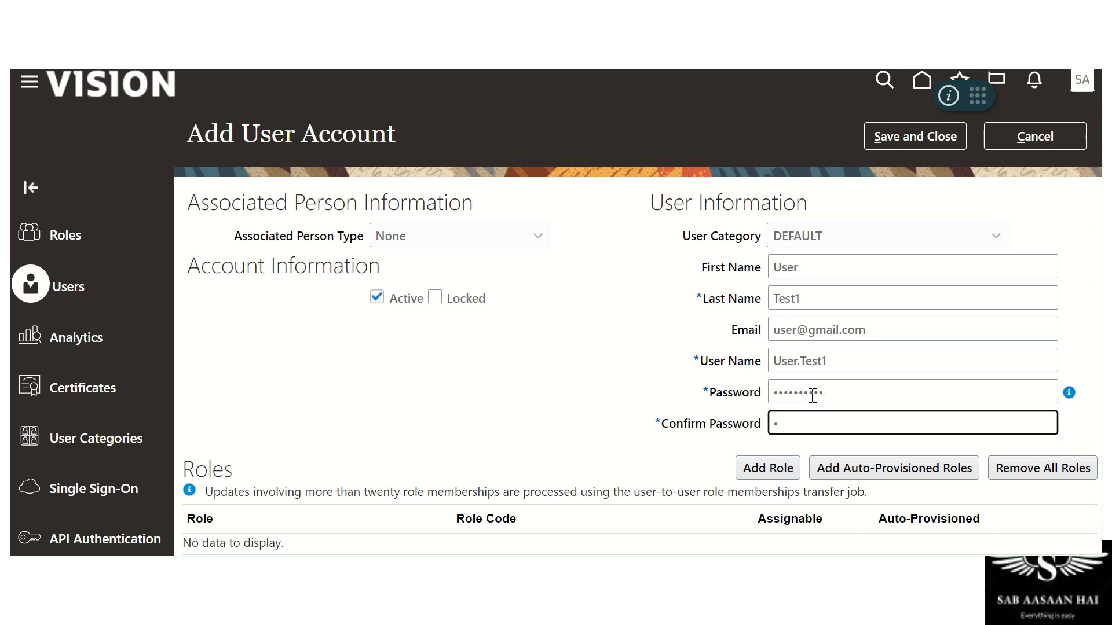
text(•••••••)
key(Tab)
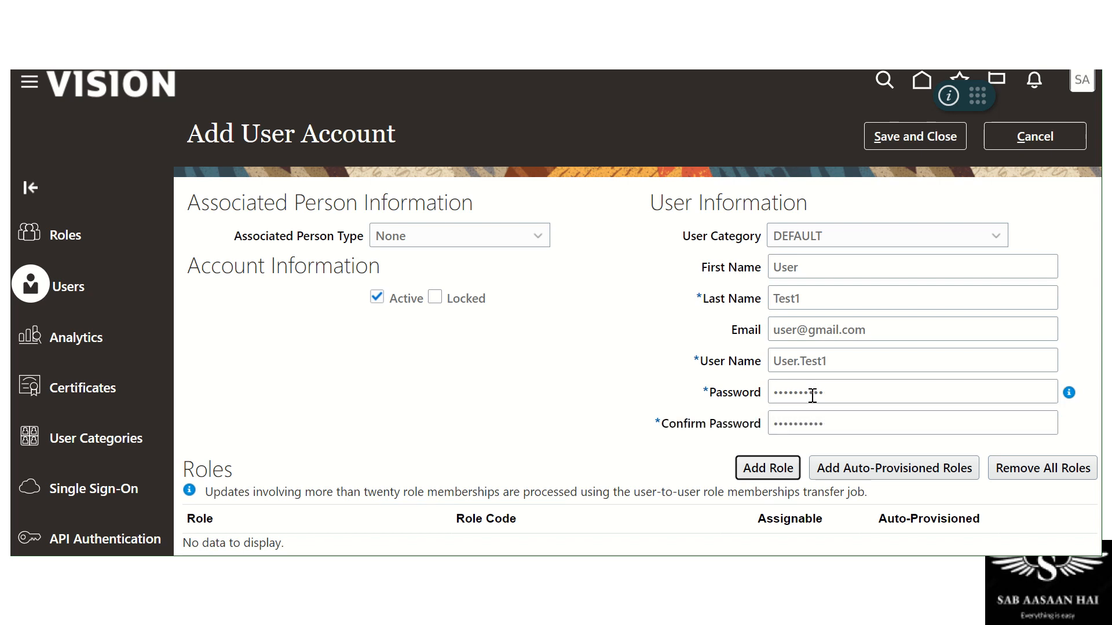
click(557, 384)
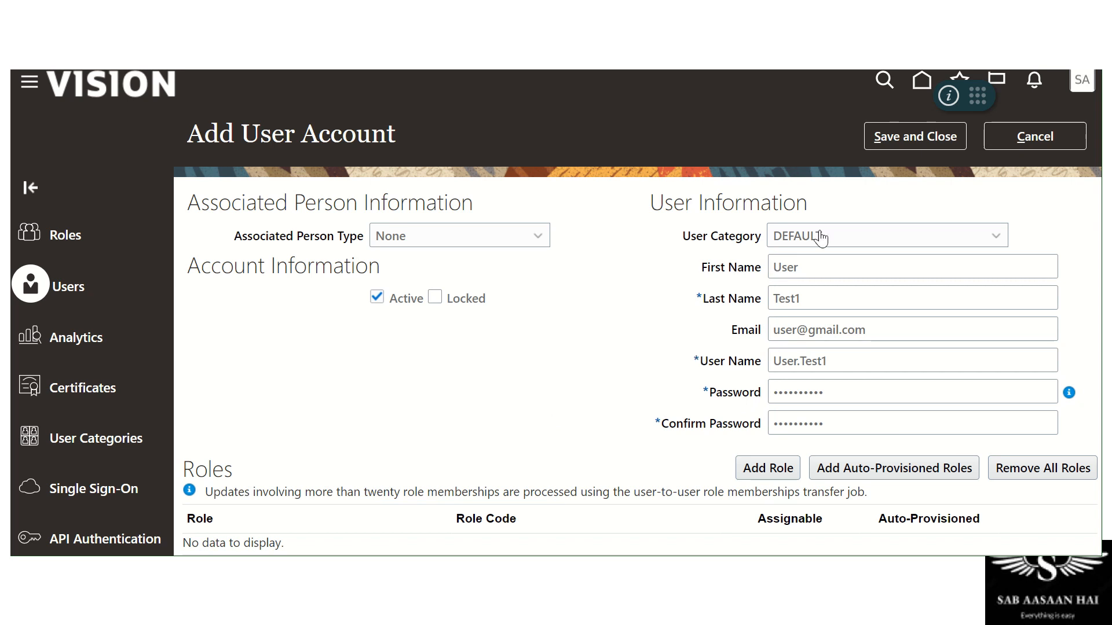
click(898, 136)
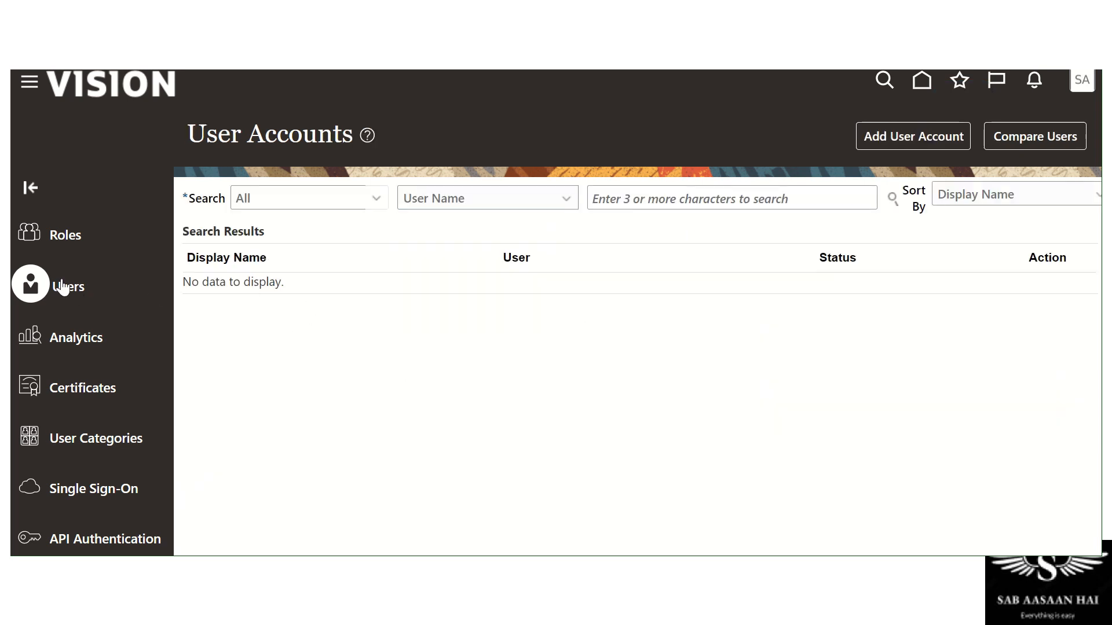
Start a second user account, clear the wrongly auto-filled user name, and enter the e-mail
click(898, 133)
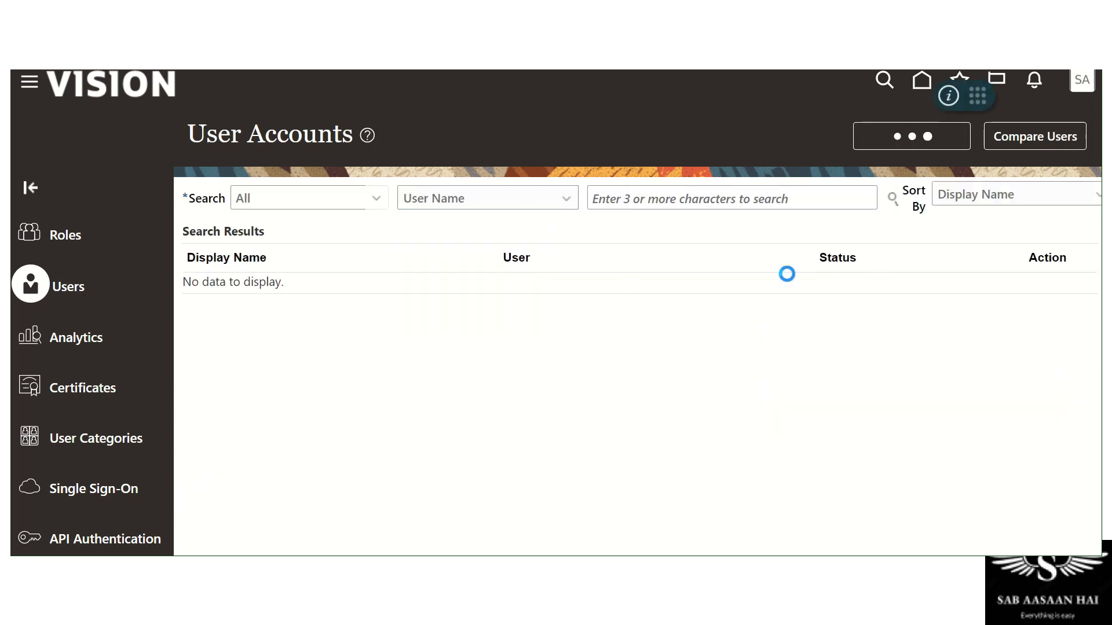
click(772, 268)
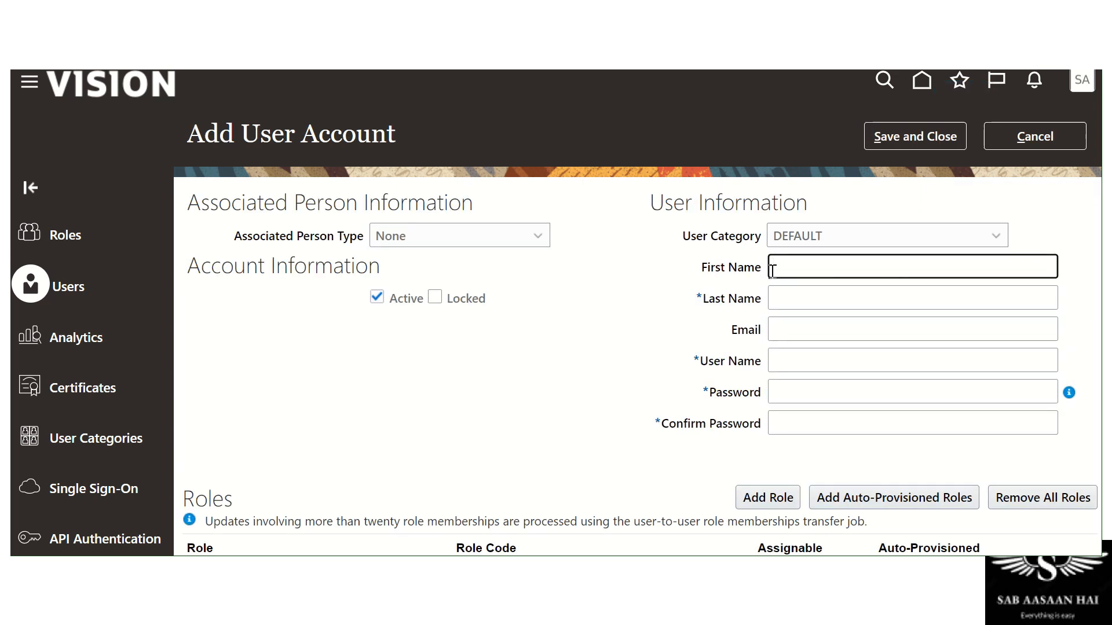
text(User)
key(Tab)
text(Te)
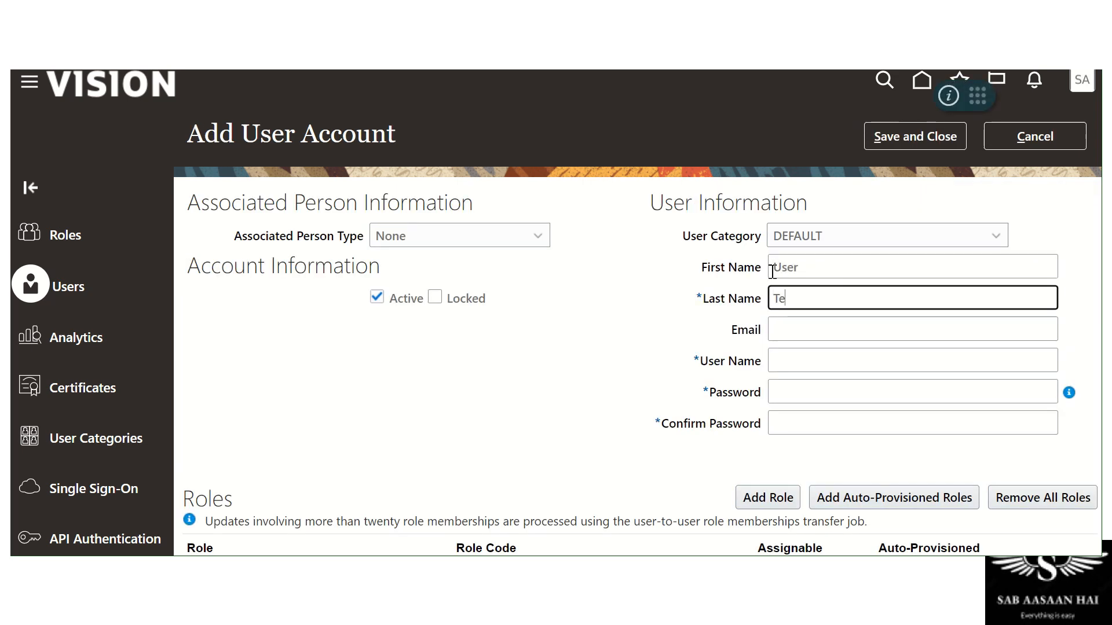
text(st1)
key(Tab)
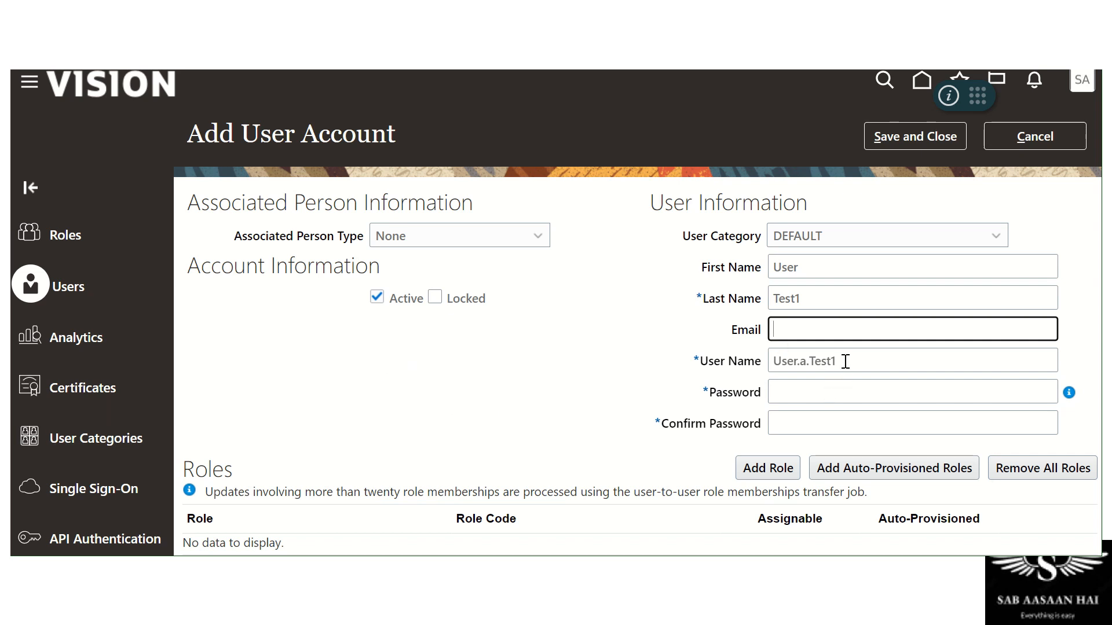
drag(846, 361, 718, 364)
key(BackSpace)
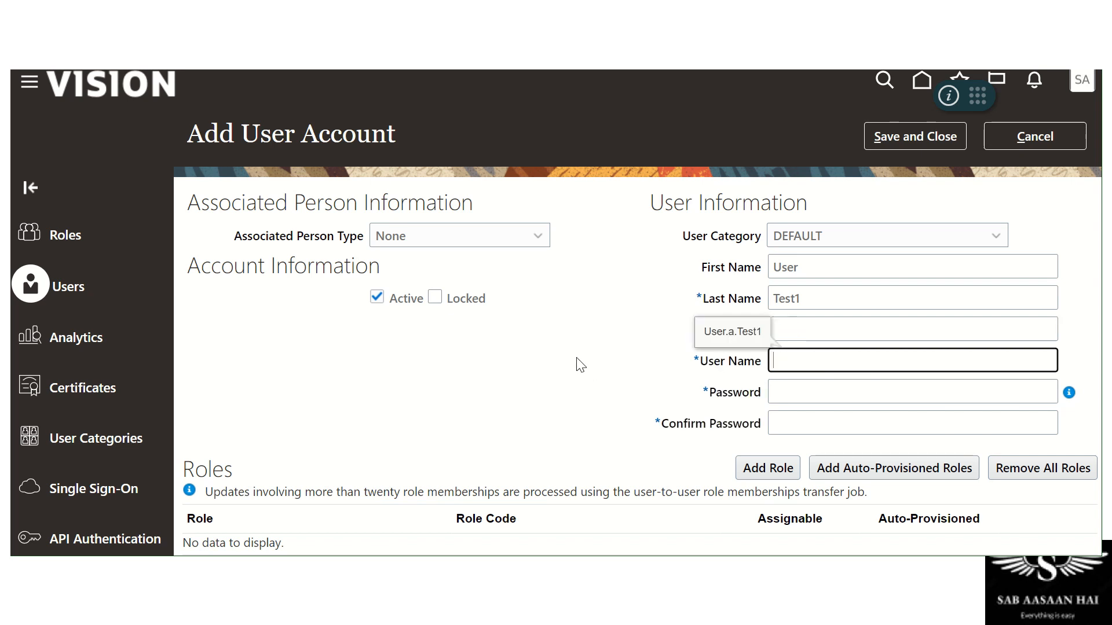
click(812, 295)
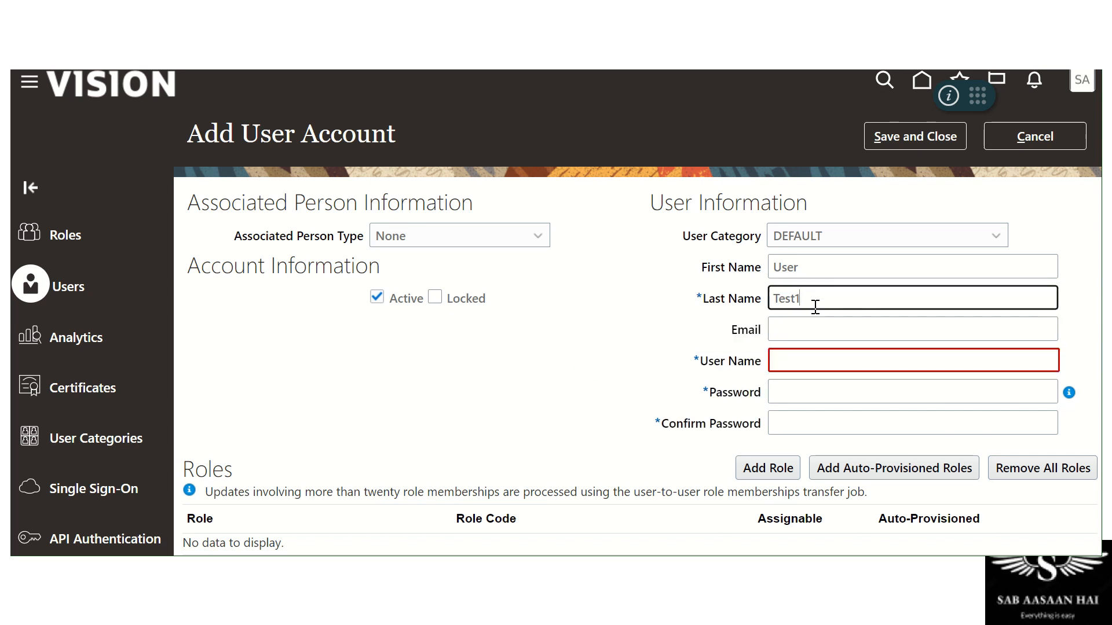
key(Tab)
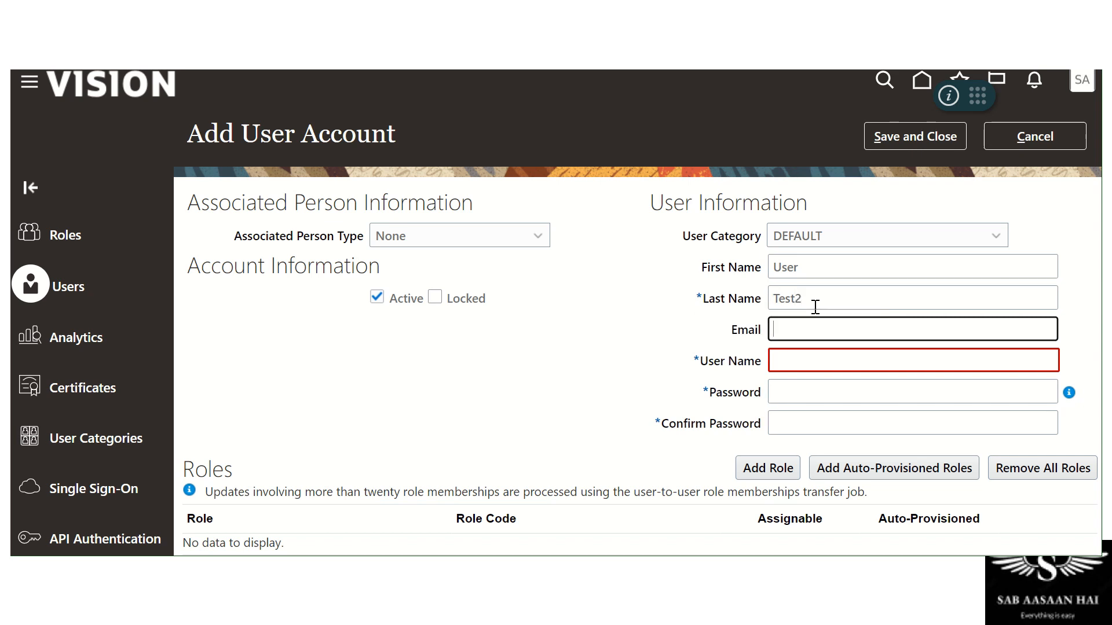
key(Tab)
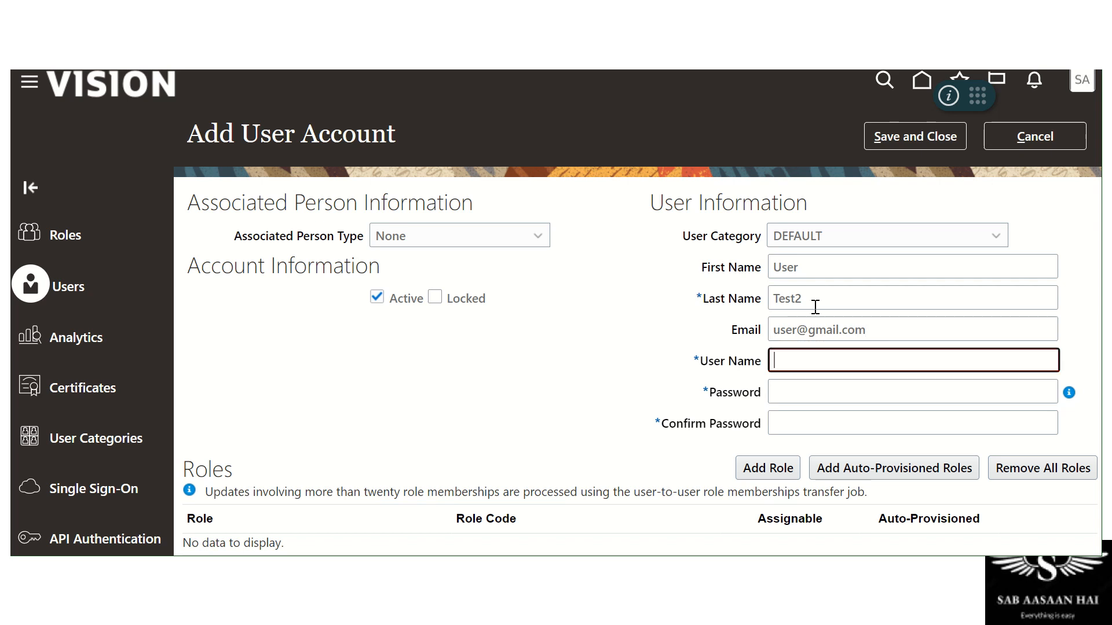
key(shift+Tab)
key(shift+Tab)
key(Tab)
key(shift+Tab)
key(shift+Tab)
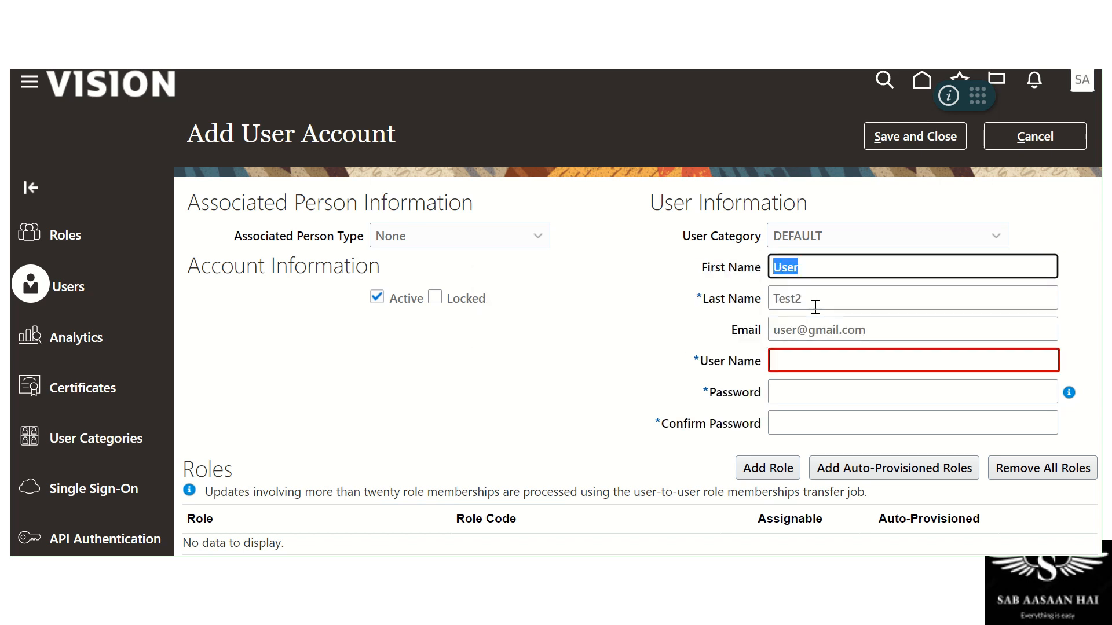
Rename it User Test2, enter the user name and matching passwords, then save and close
text(User)
key(Tab)
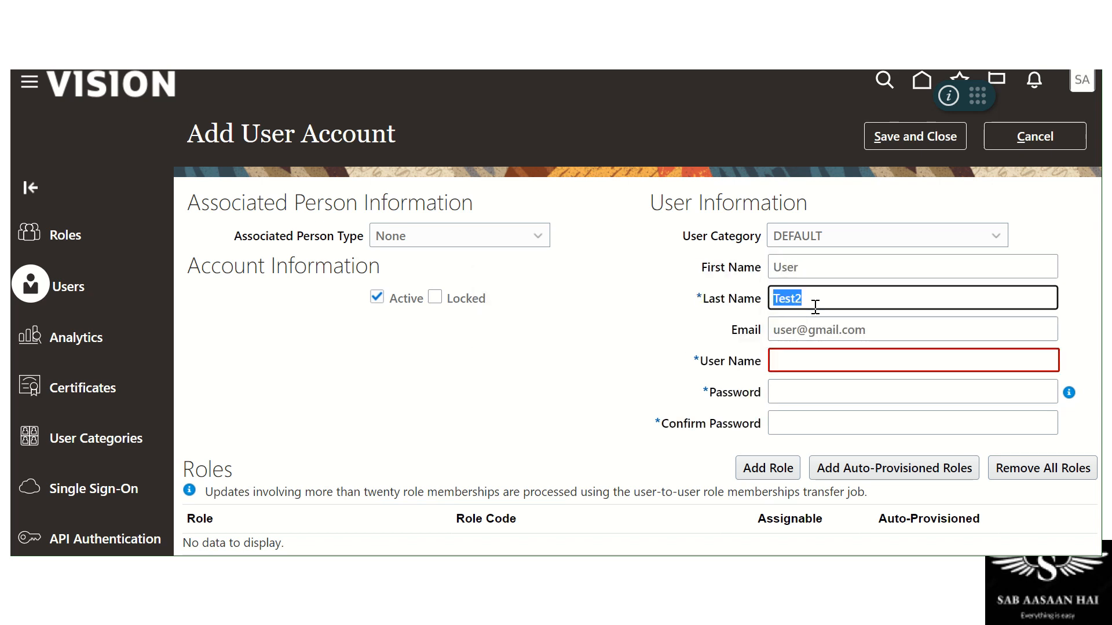
text(Test2)
key(Tab)
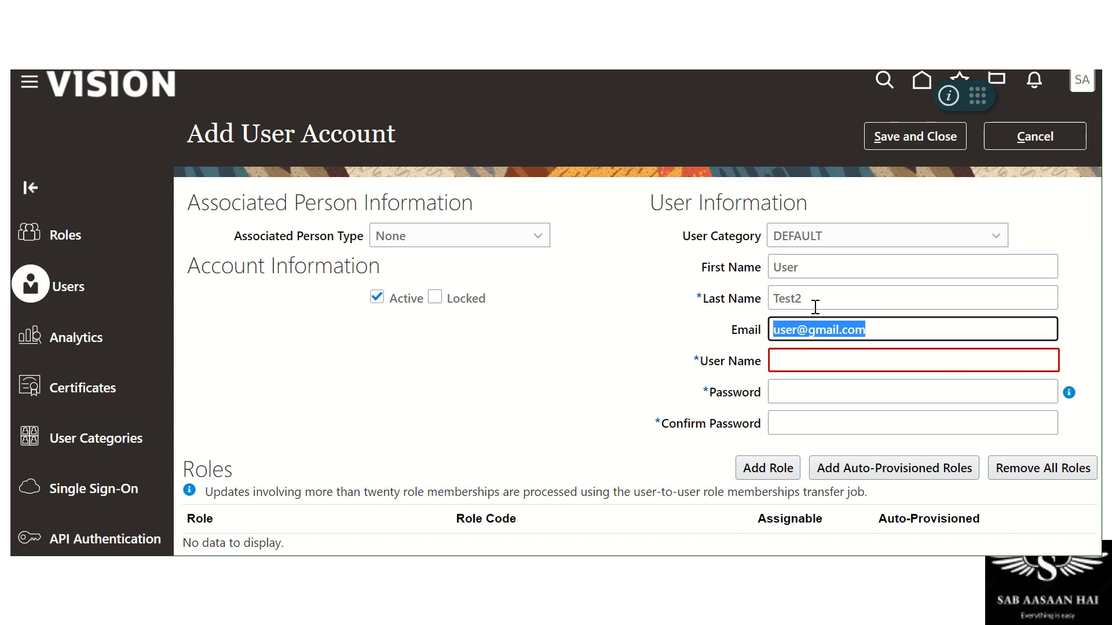
key(Tab)
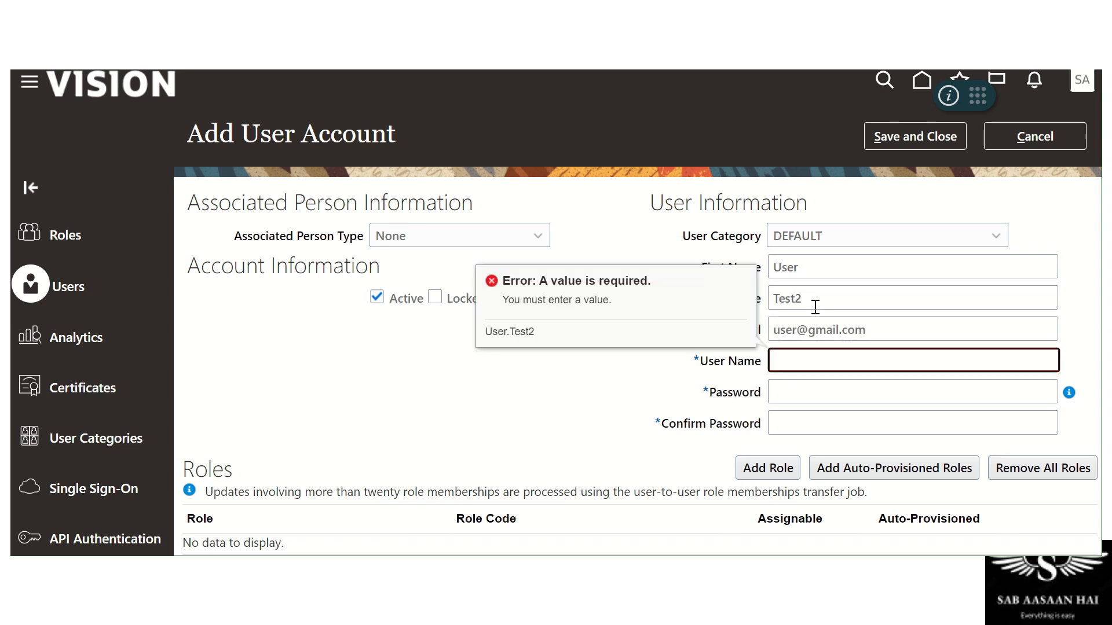
text(User.test2)
key(Tab)
text(1234)
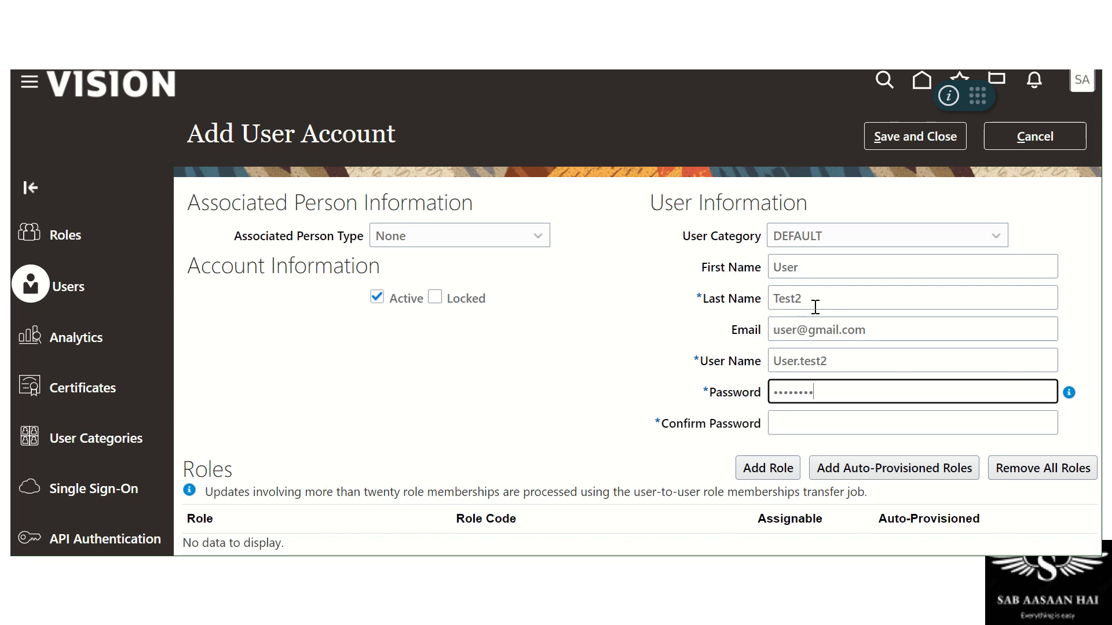
text(90)
key(Tab)
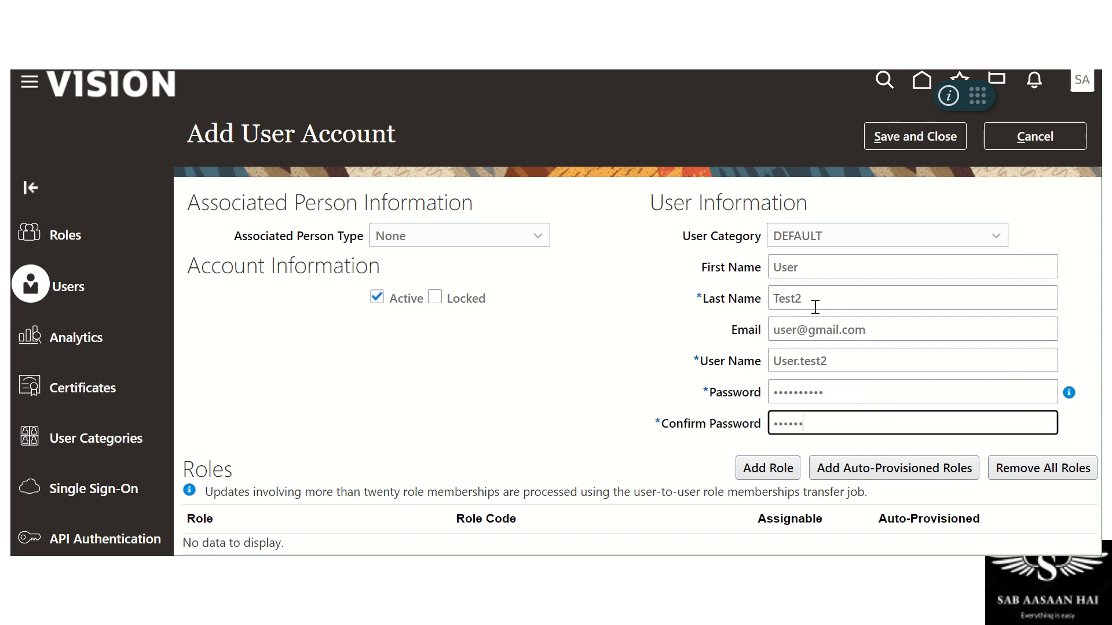
text(1234567890)
key(Tab)
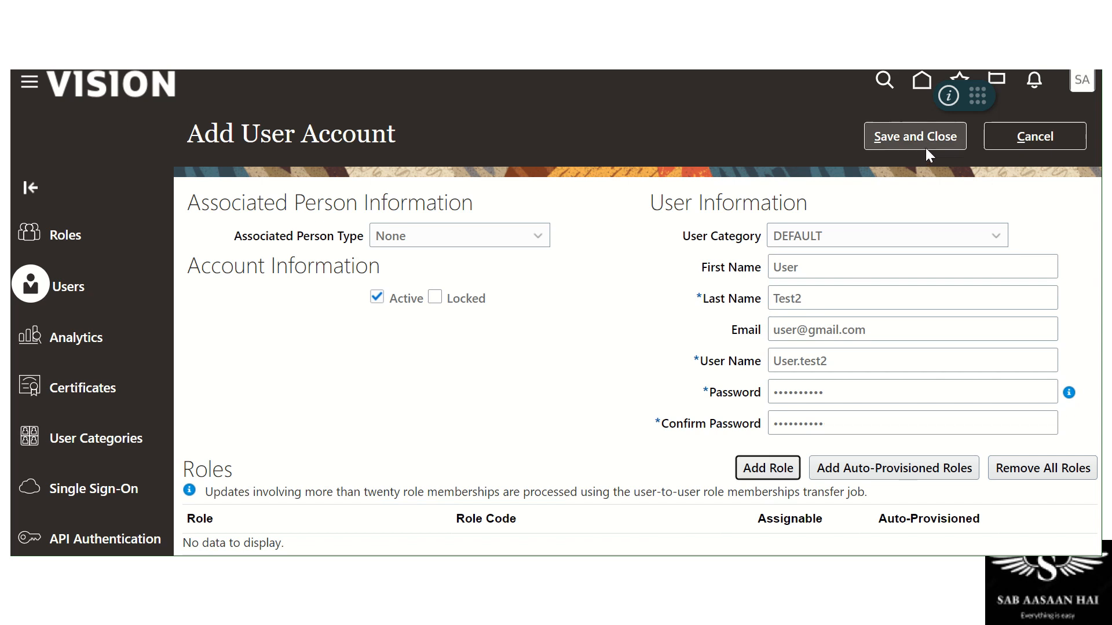
click(943, 140)
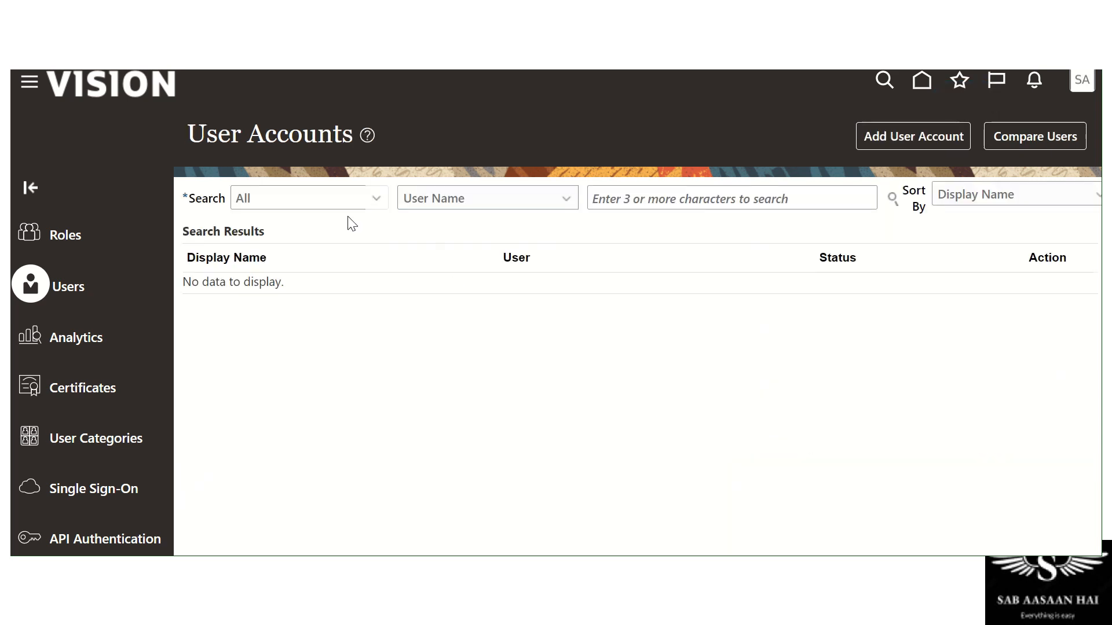
Search user accounts for 'USer' and check User Test1 and Test2's e-mails before adding another account
click(637, 192)
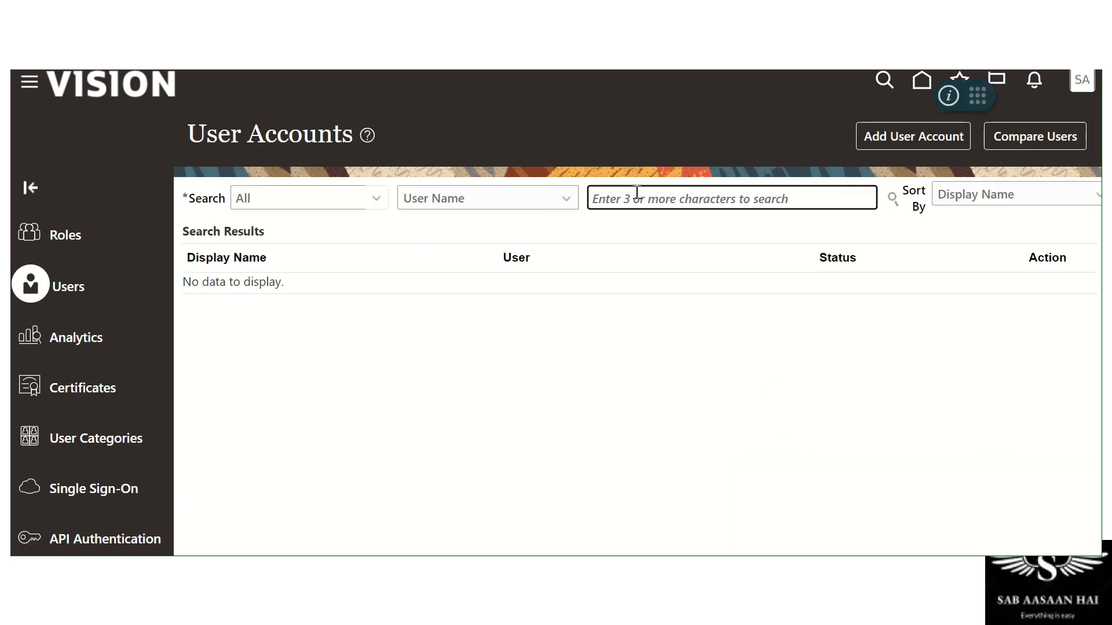
text(USer)
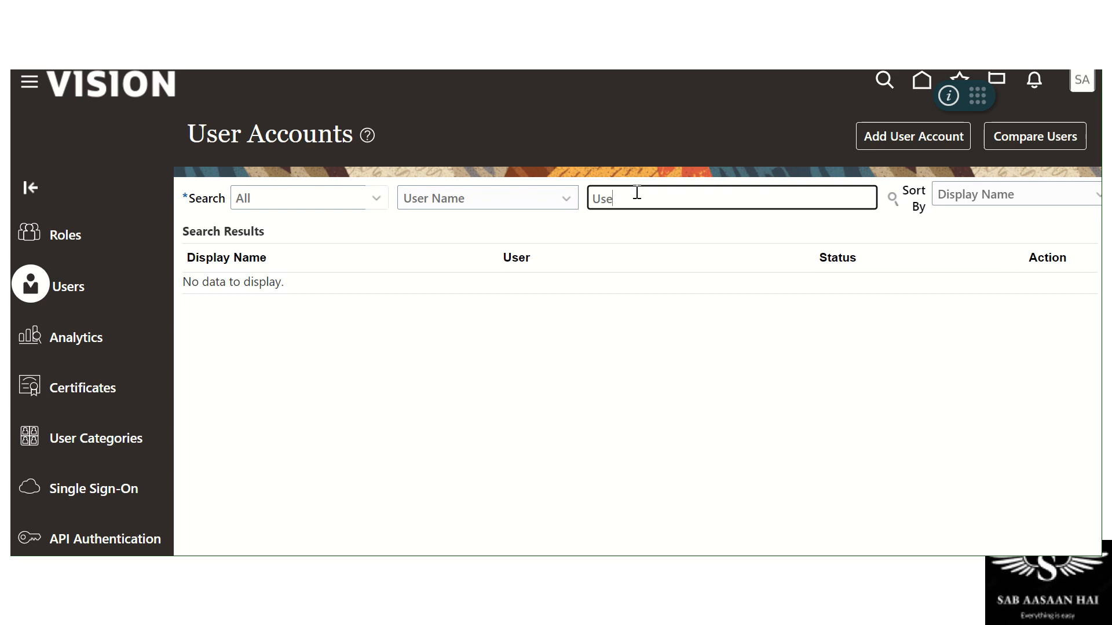
key(Return)
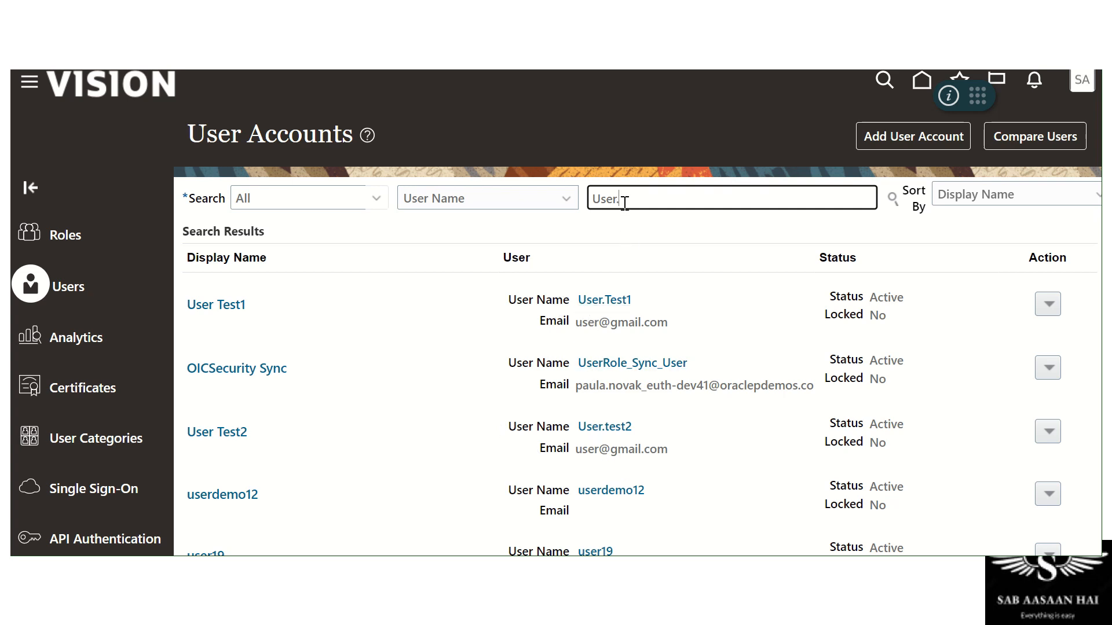
key(Return)
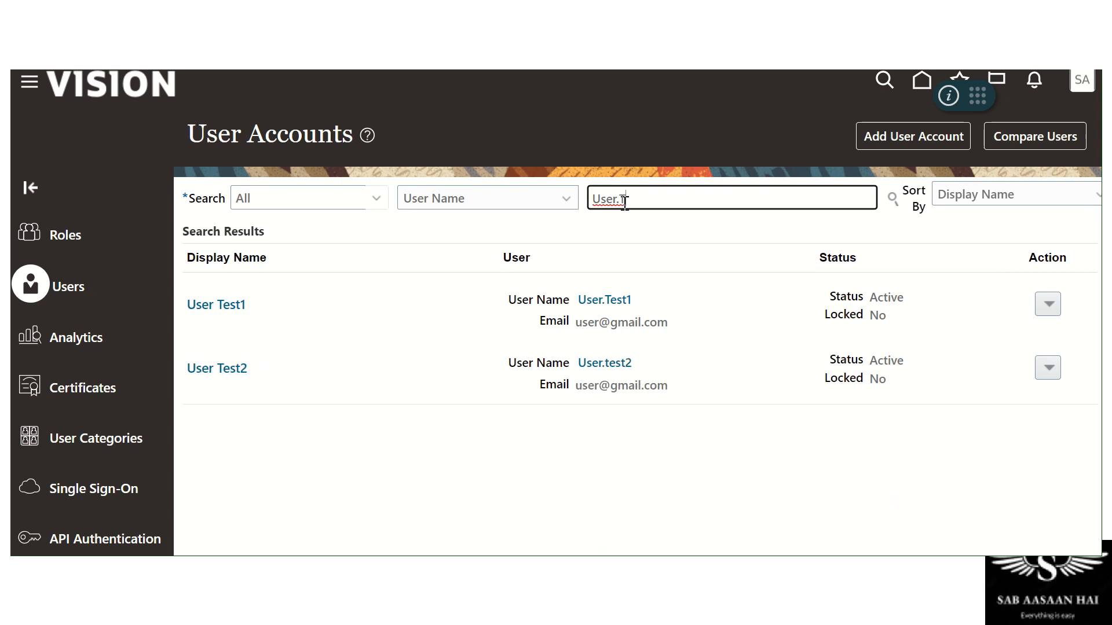
click(591, 454)
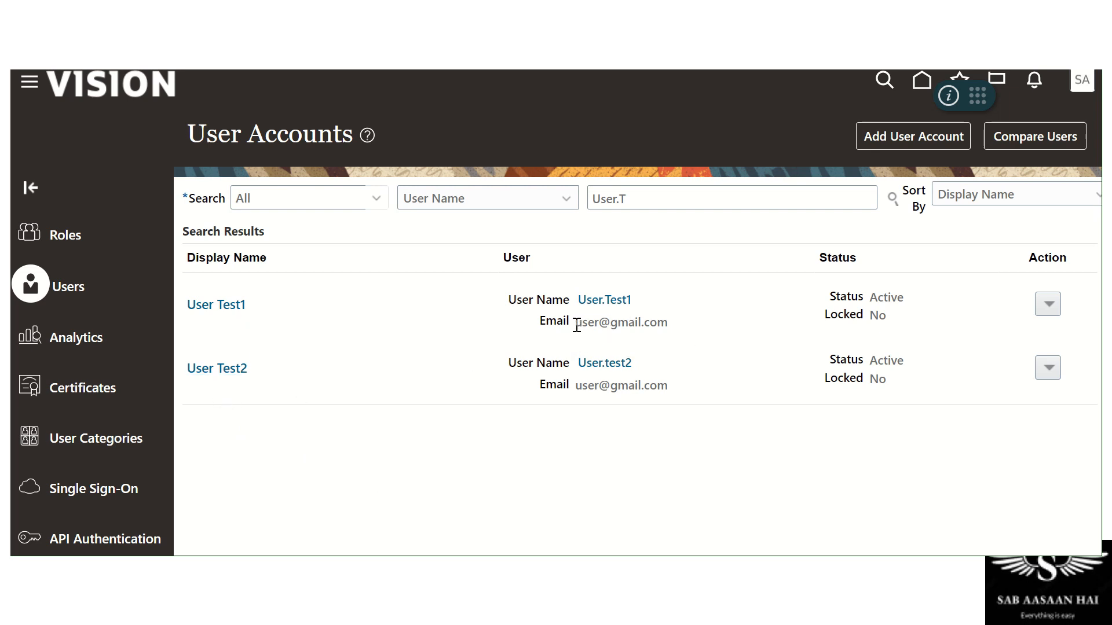
drag(576, 326, 678, 328)
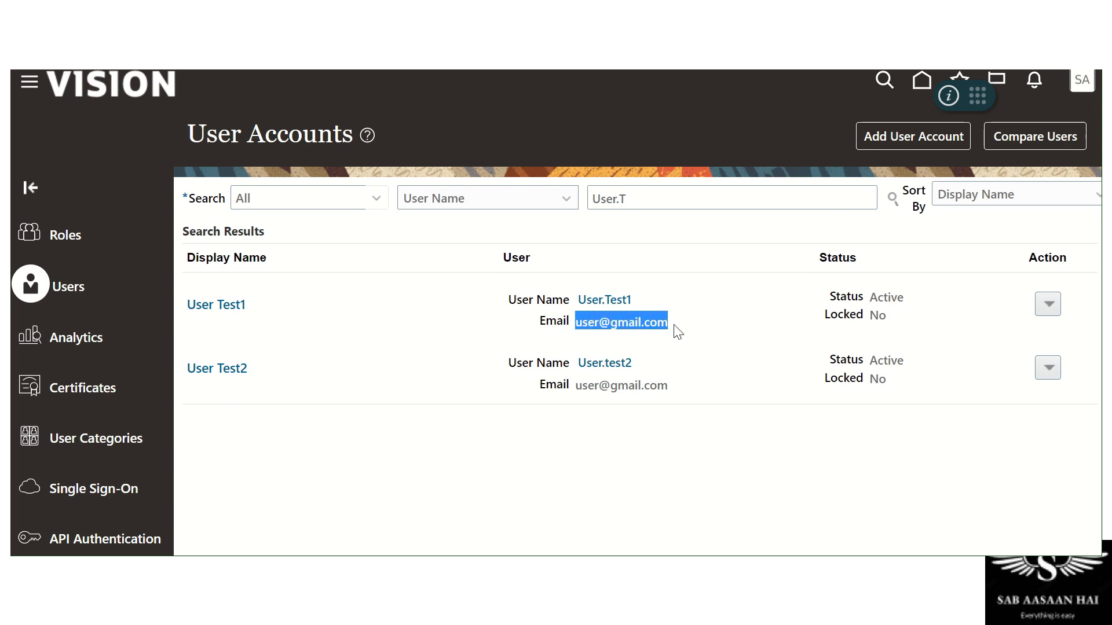
drag(576, 385, 670, 385)
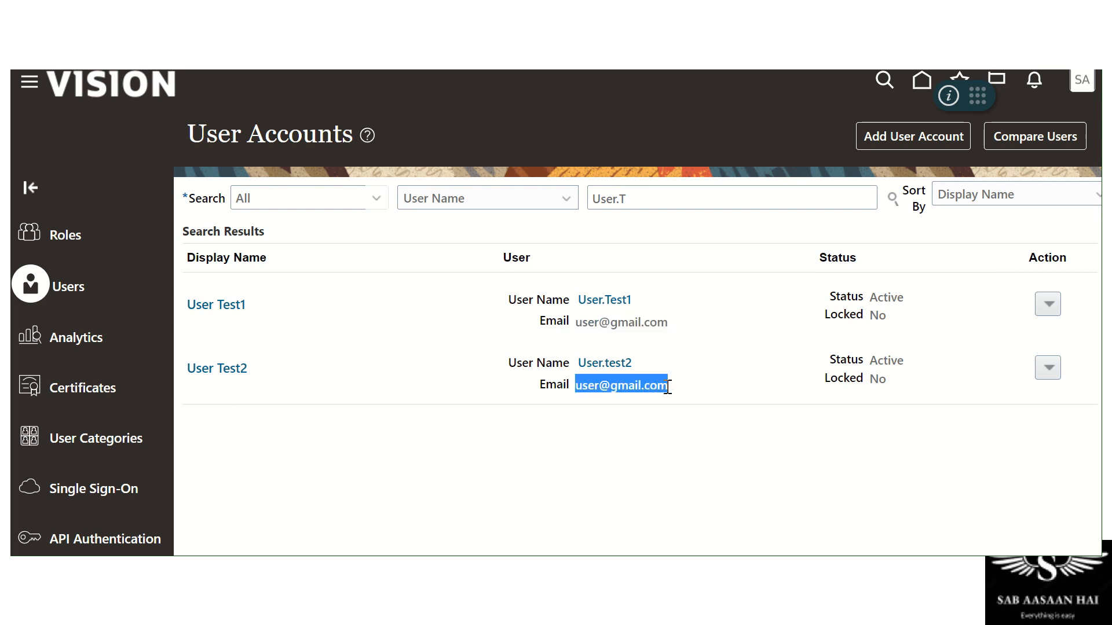
click(586, 468)
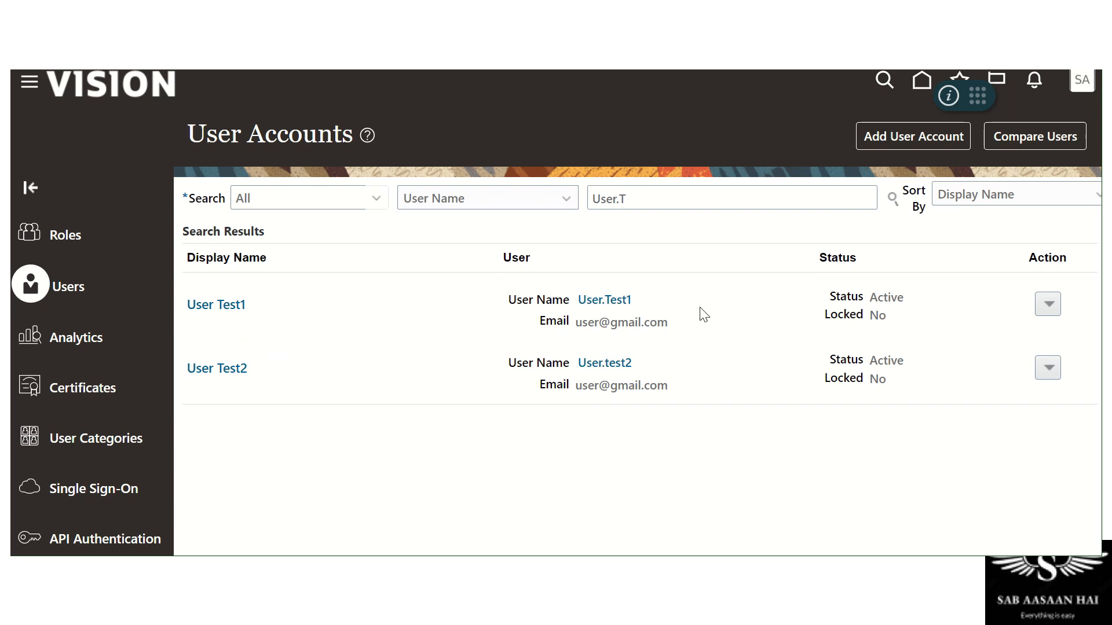
click(932, 131)
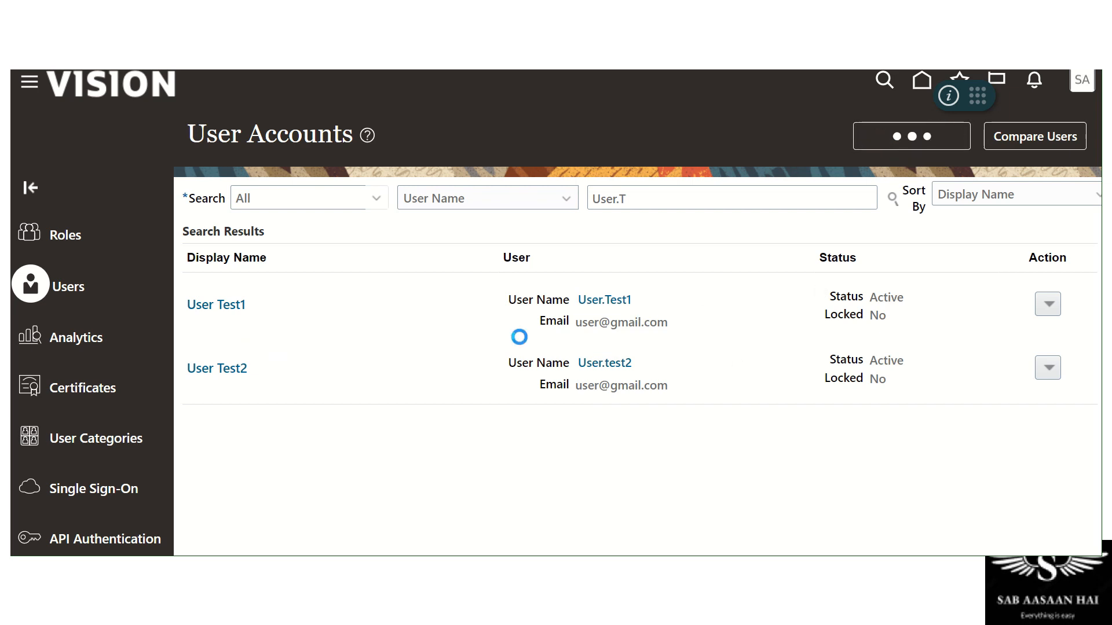
Enter first name User, last name Test3, a password and its confirmation, then try saving
click(870, 267)
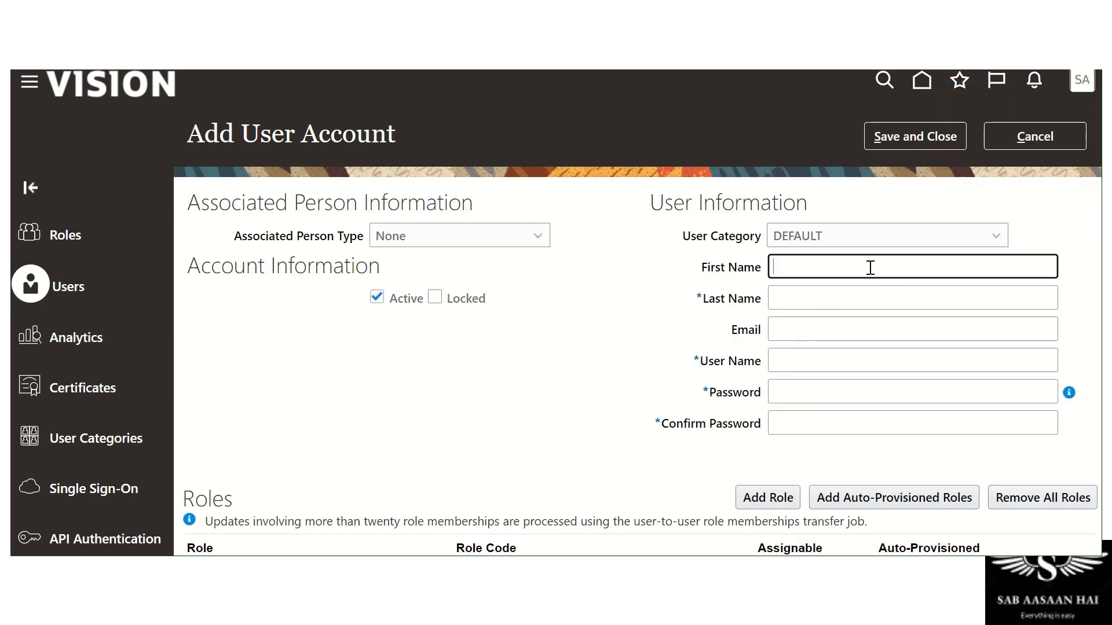
text(User)
key(Tab)
text(T)
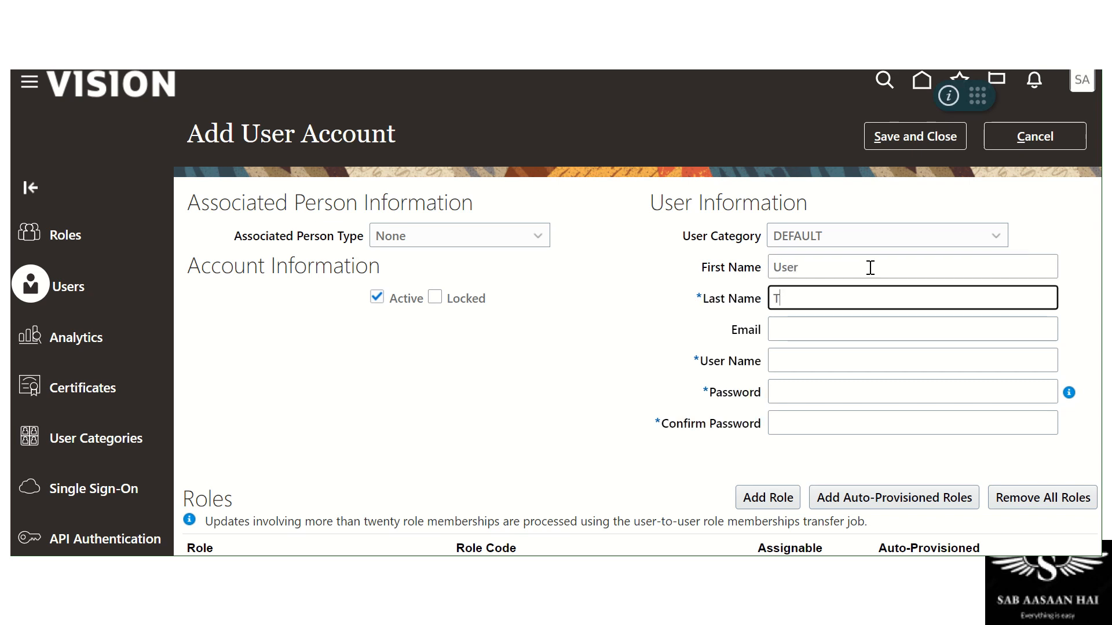
text(est3)
key(Tab)
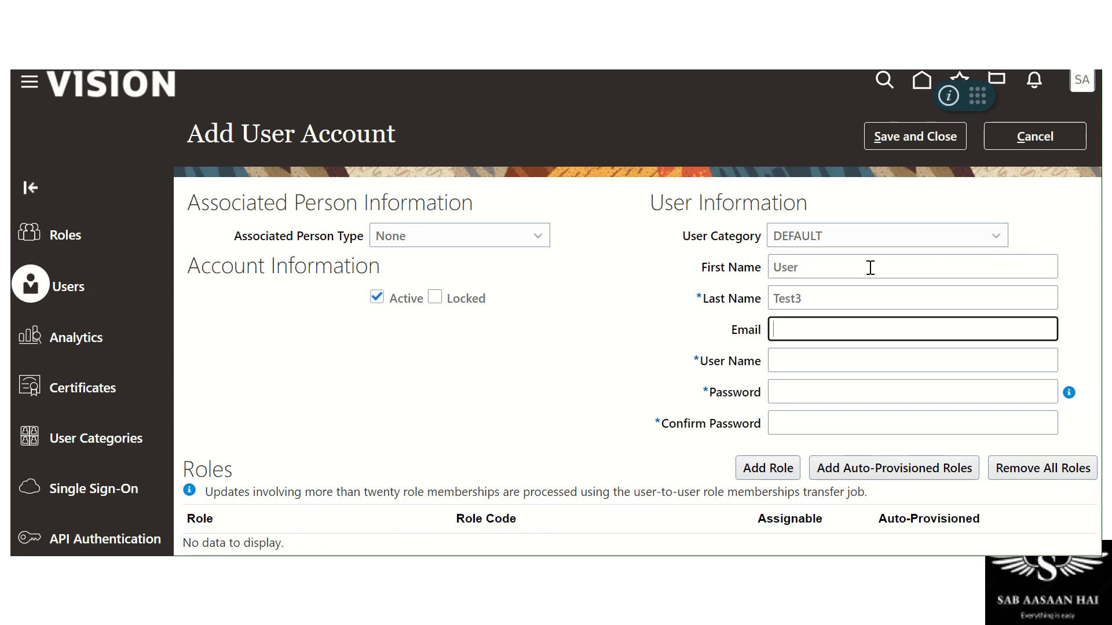
key(Tab)
key(Tab)
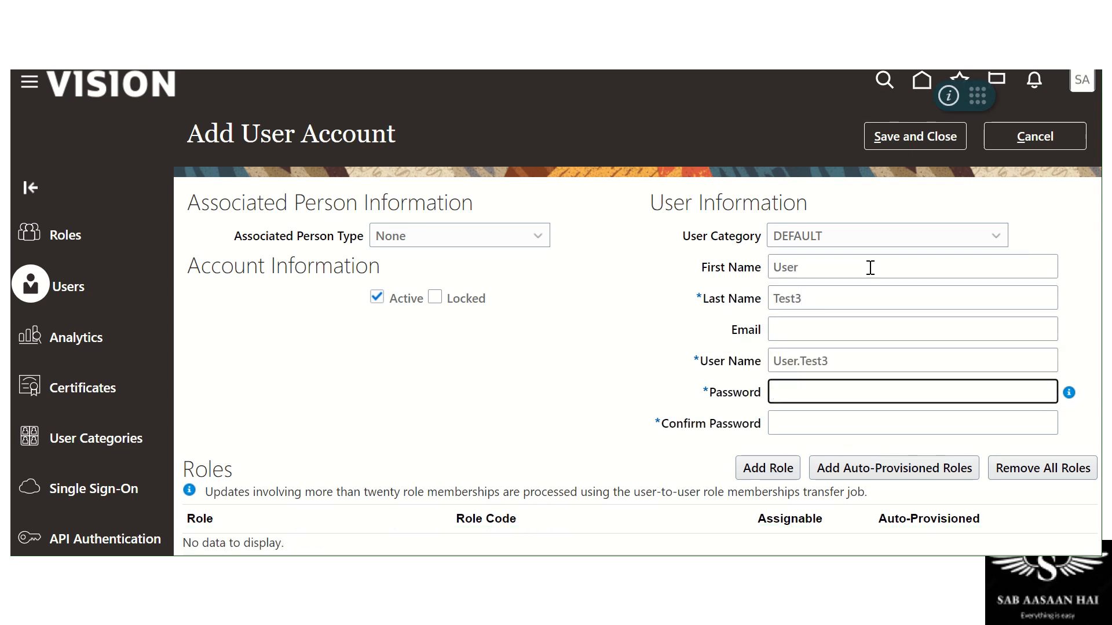
text(Wel)
key(BackSpace)
key(BackSpace)
key(BackSpace)
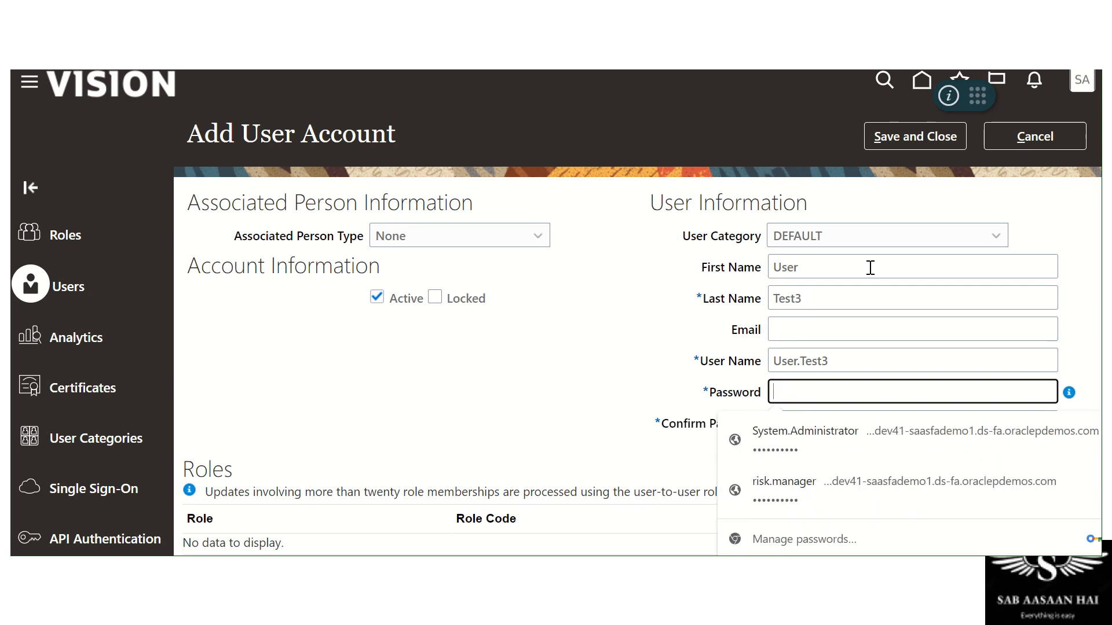
text(Welcom)
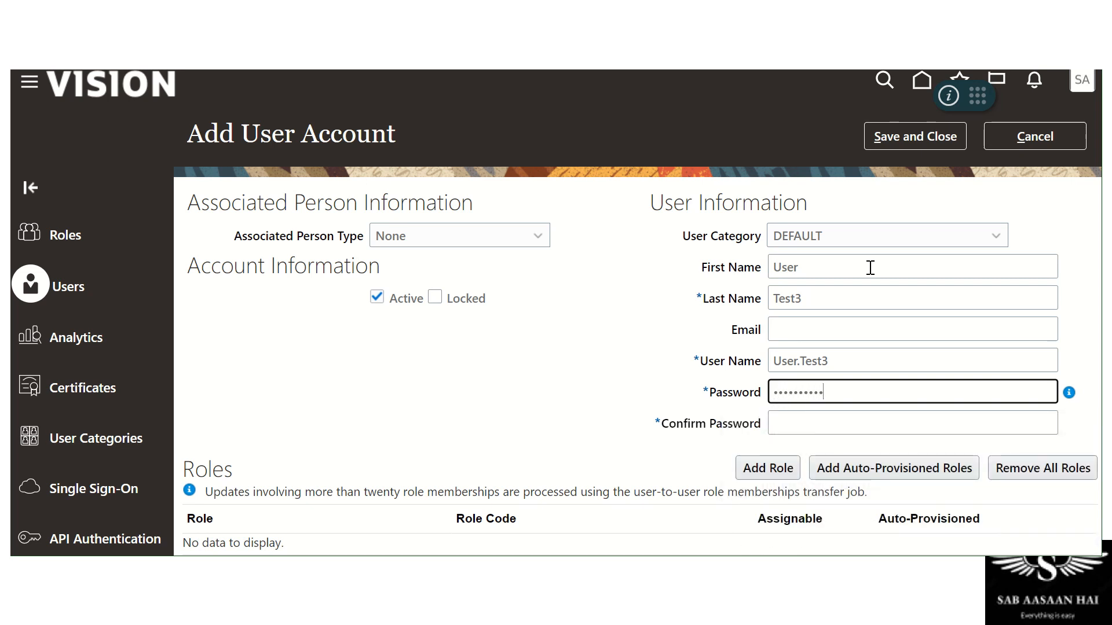
key(Tab)
text(Welcome1)
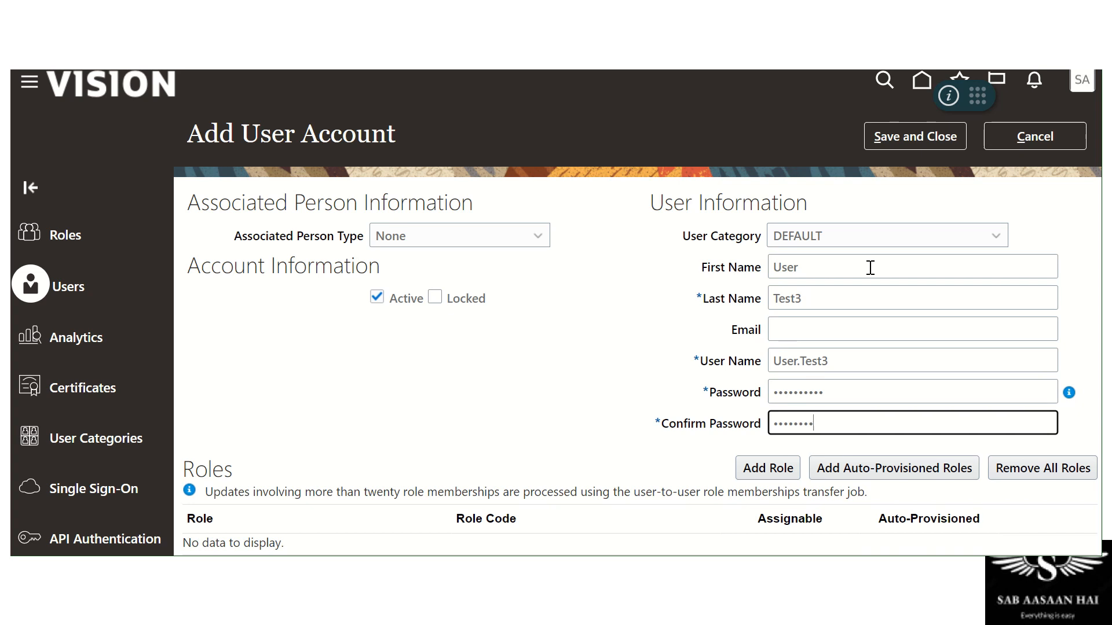
text(23)
key(Tab)
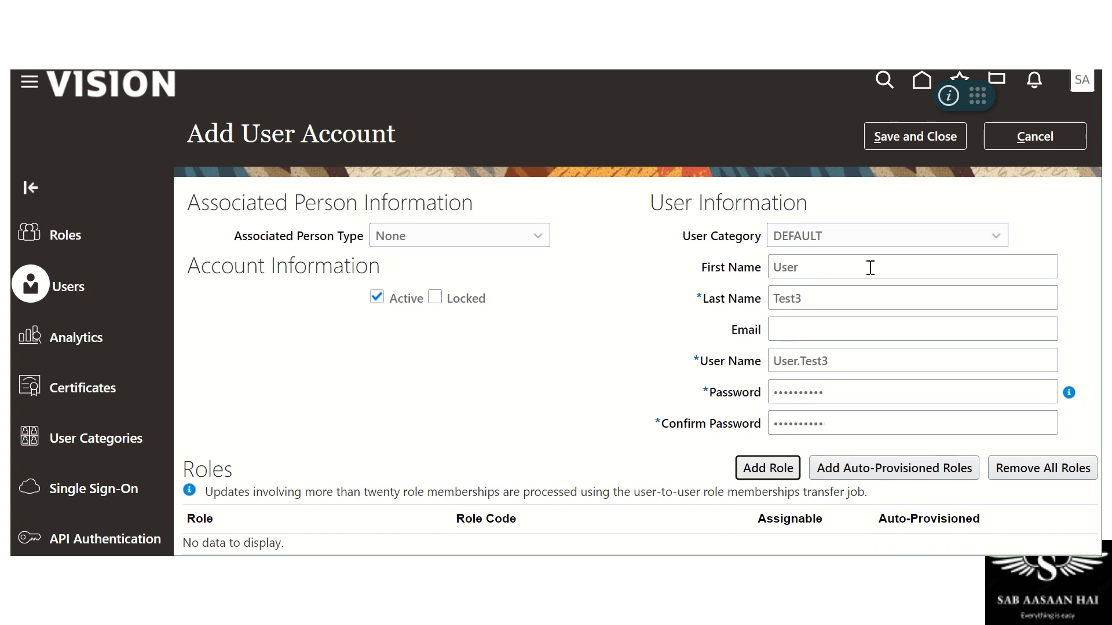
click(874, 148)
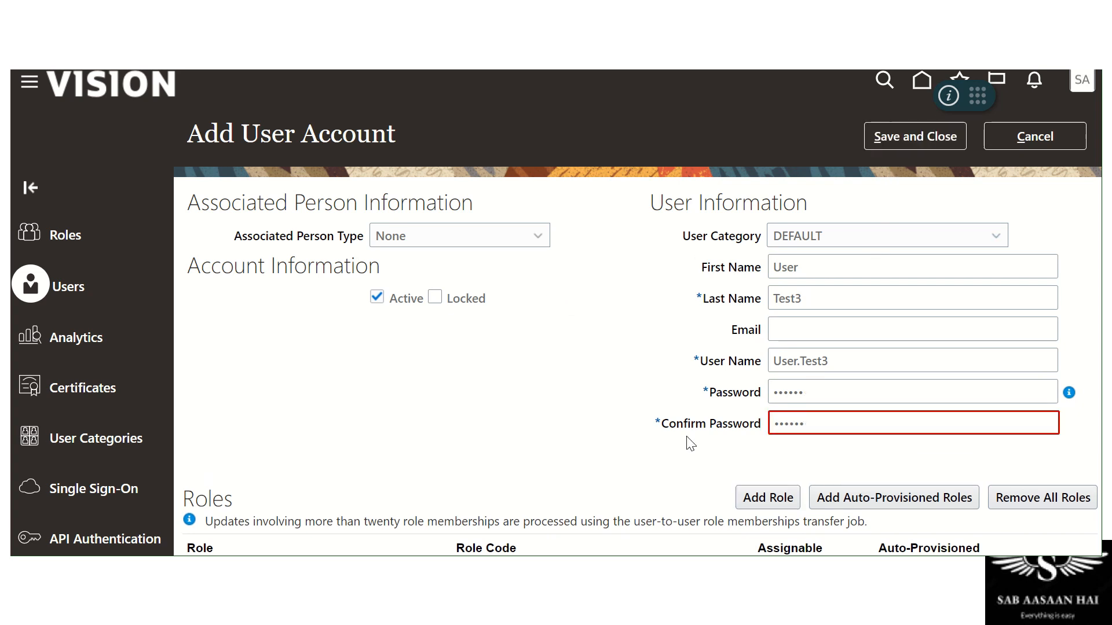
Re-enter the password to clear the mismatch error and save User Test3
double_click(846, 398)
text(•••••)
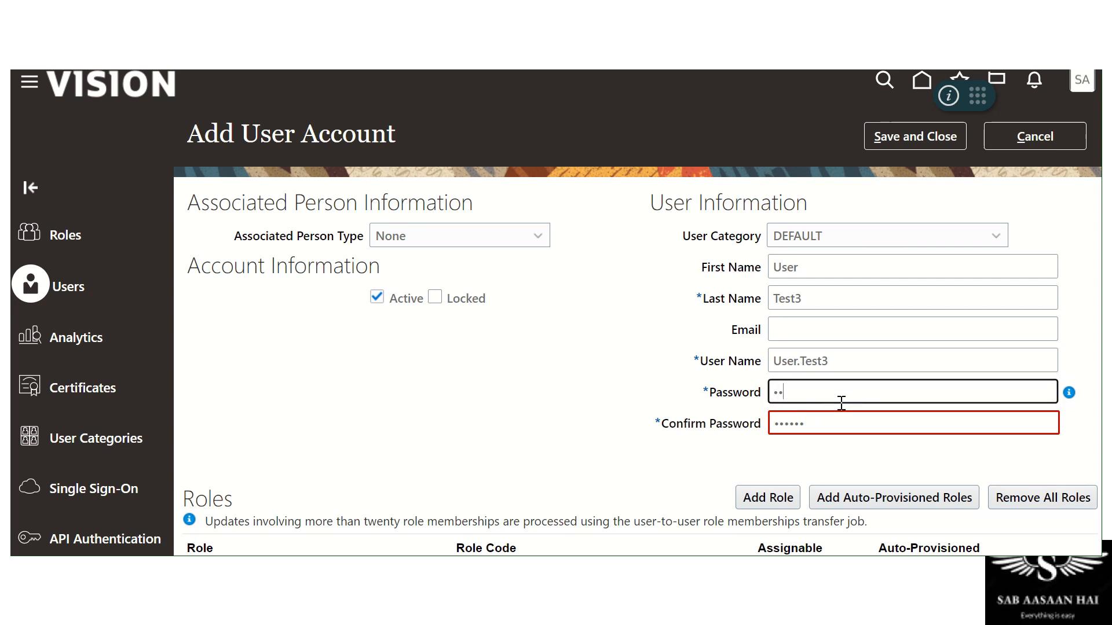
text(•••)
key(Tab)
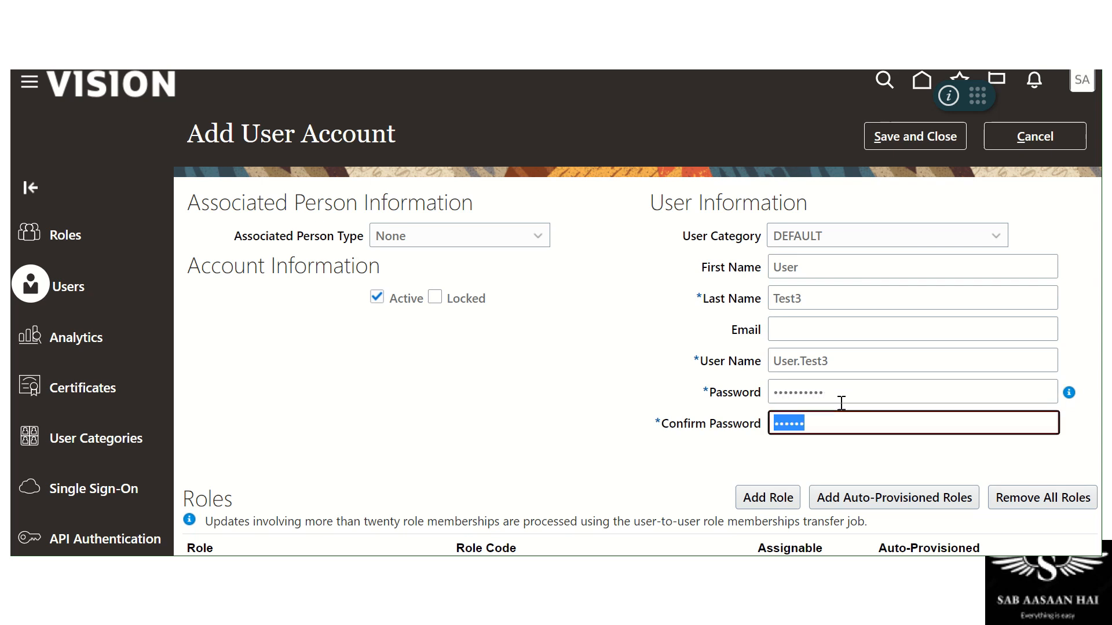
text(••••••)
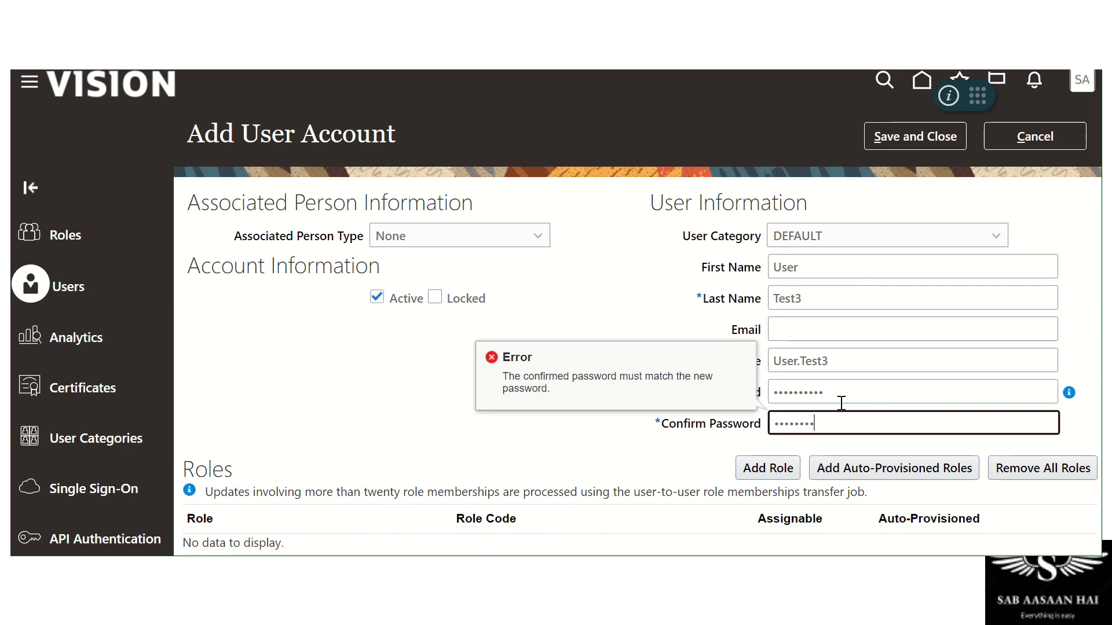
click(877, 136)
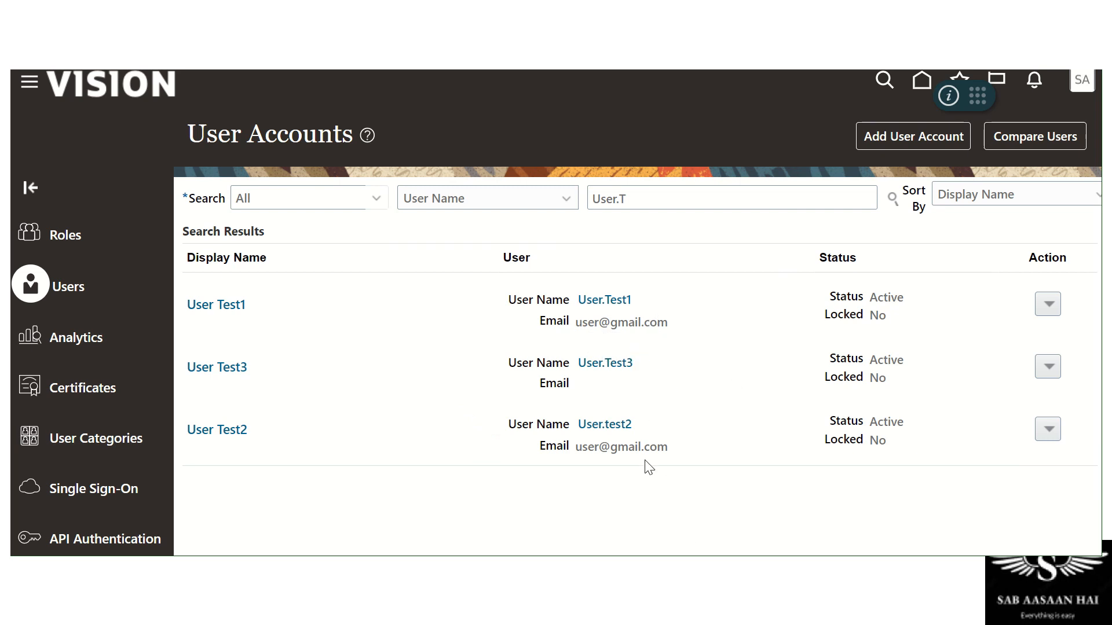
Glance over the test users' e-mails, then sign out and confirm on Logout Consent
drag(578, 450, 671, 455)
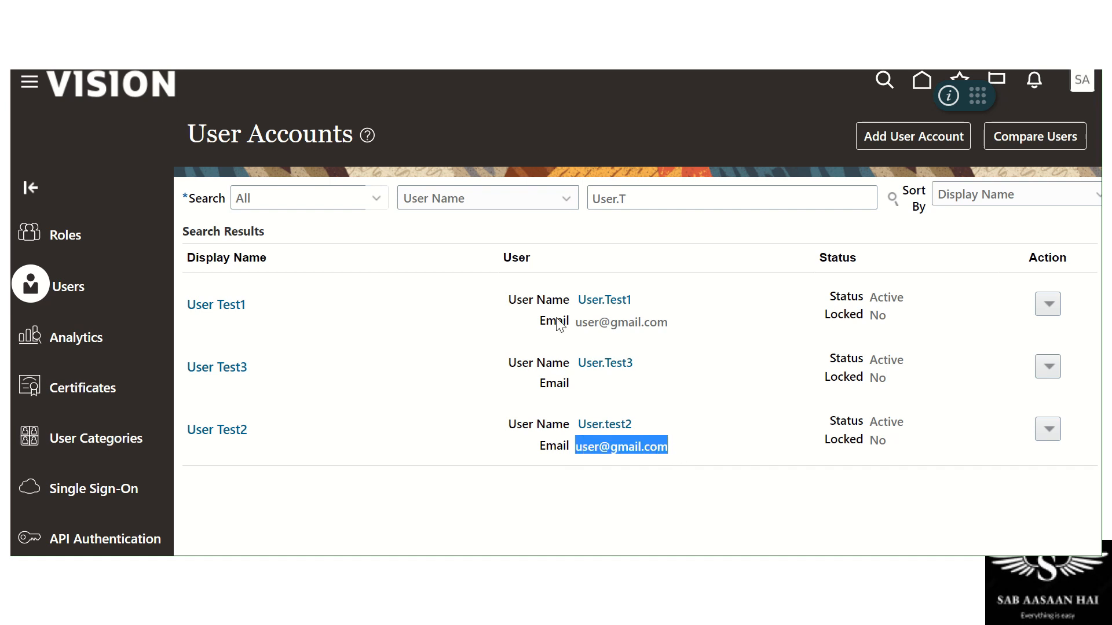
drag(576, 321, 650, 322)
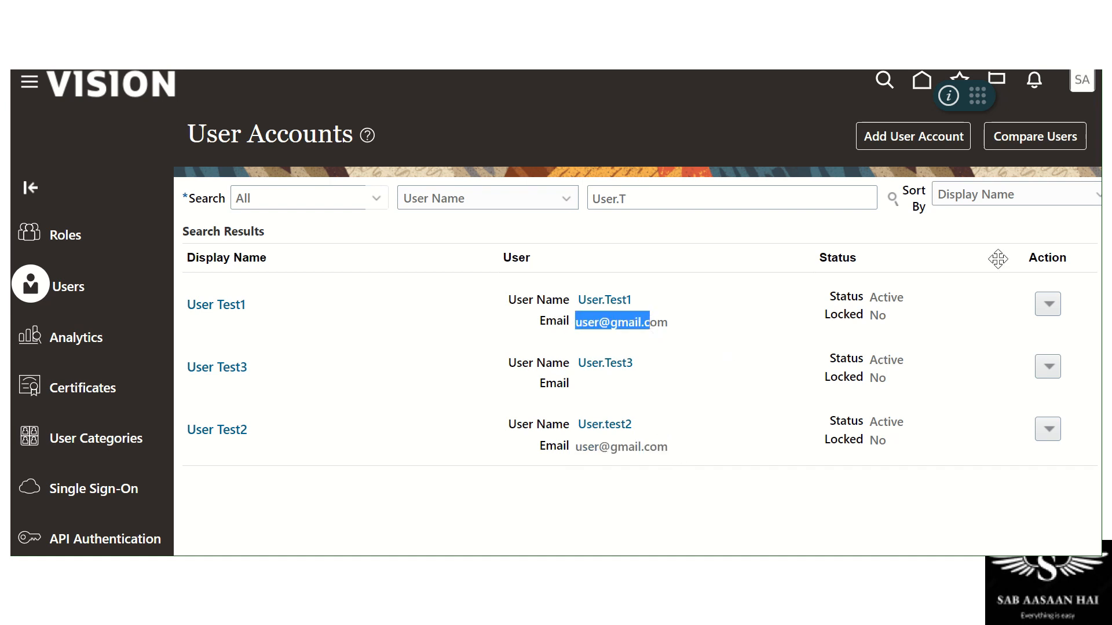
click(1073, 88)
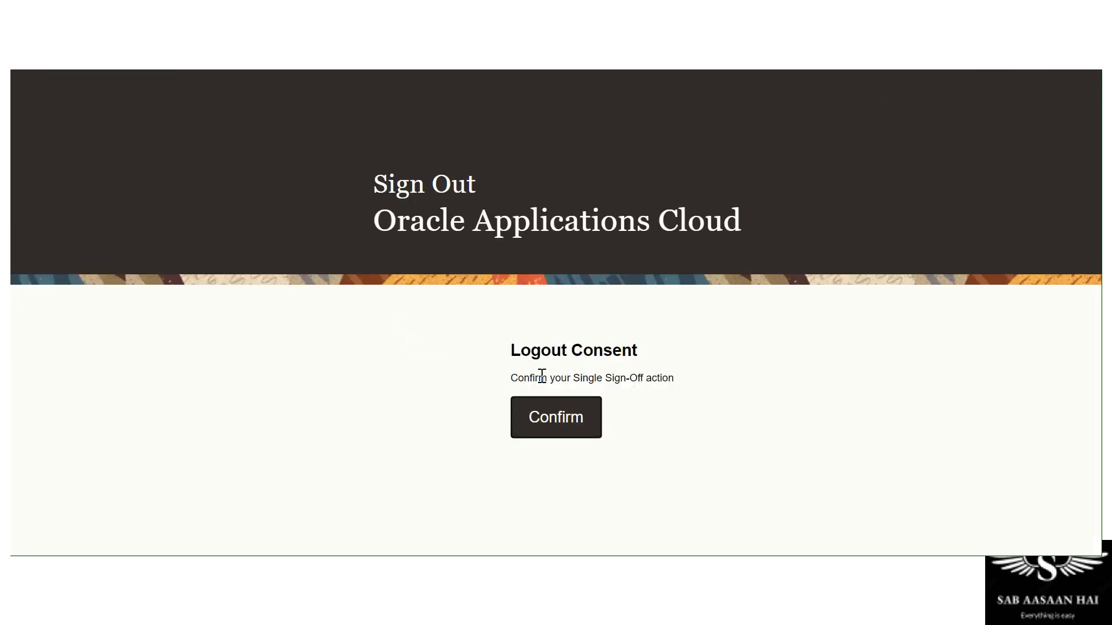
click(537, 414)
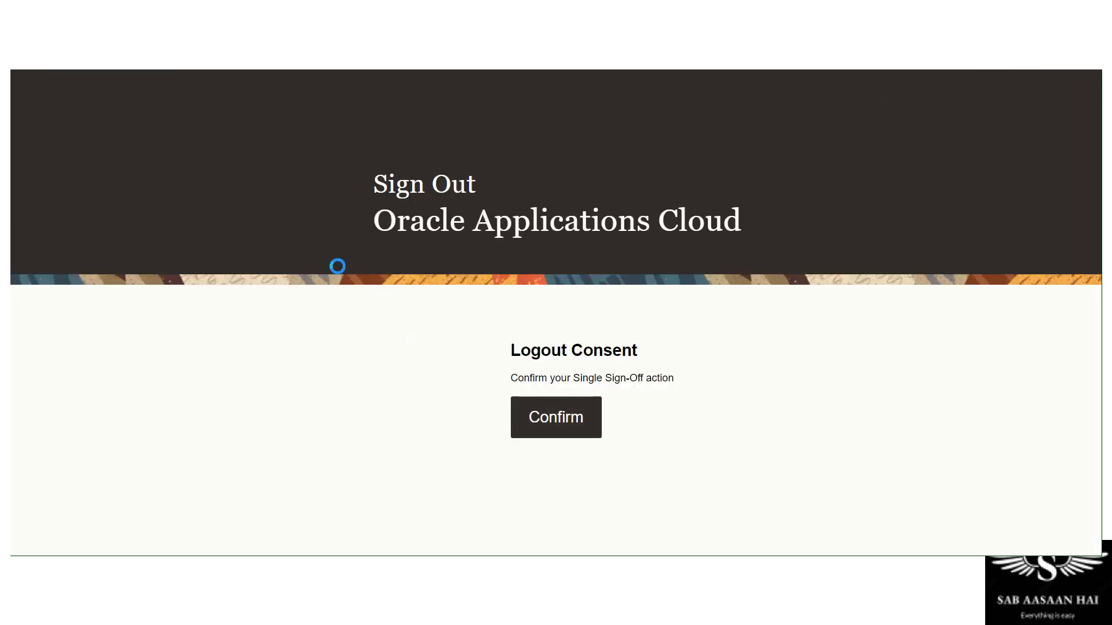
Sign in to Oracle Applications Cloud with the risk.manager saved login
double_click(590, 364)
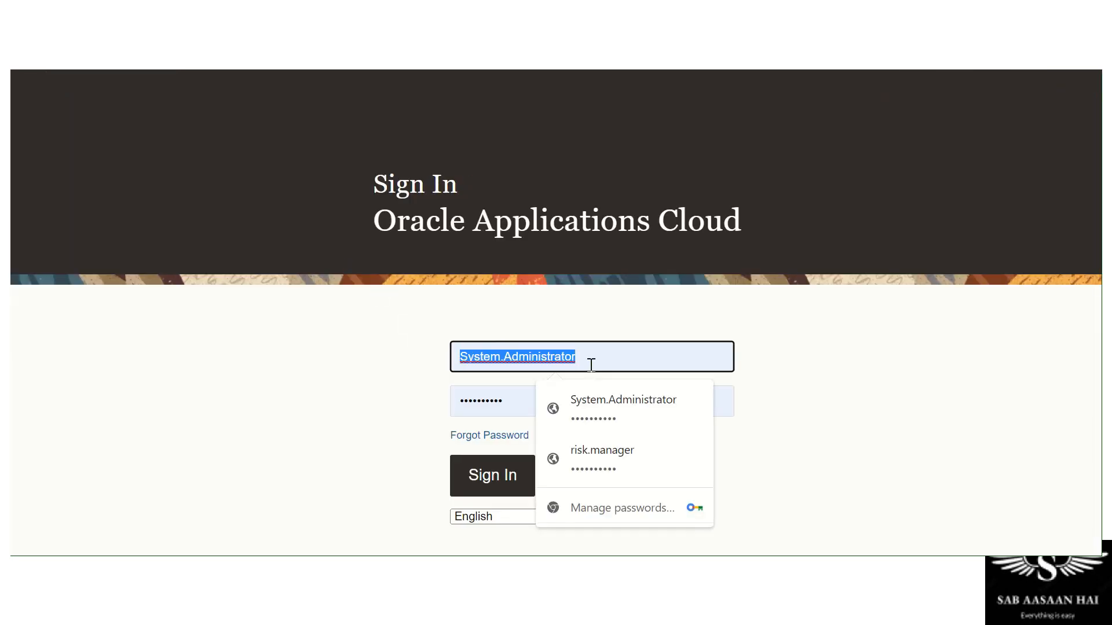
click(604, 470)
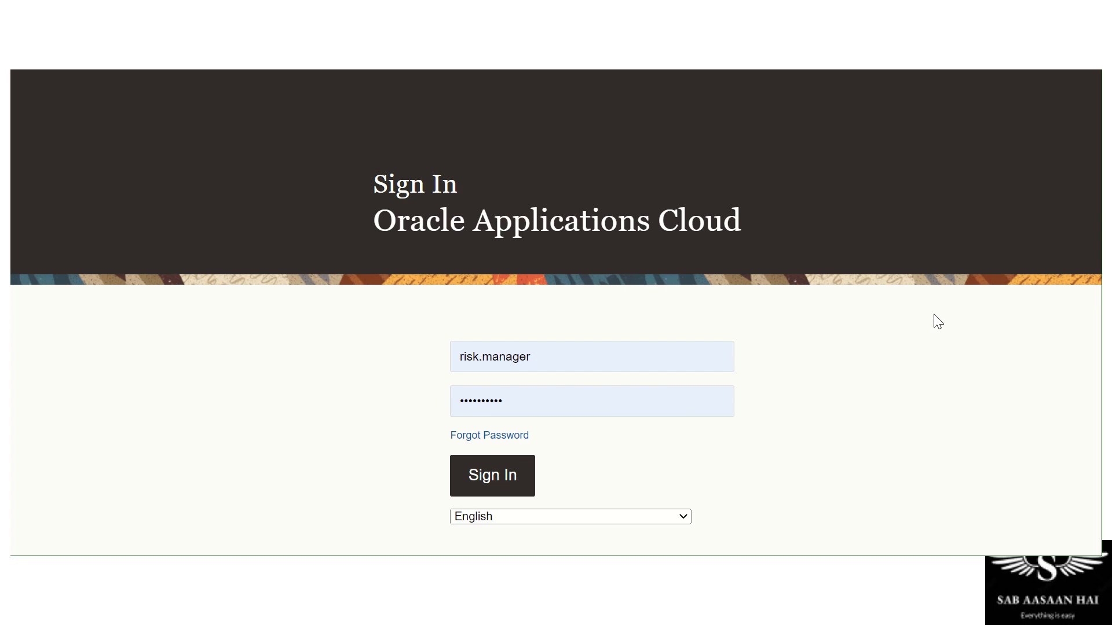
key(Return)
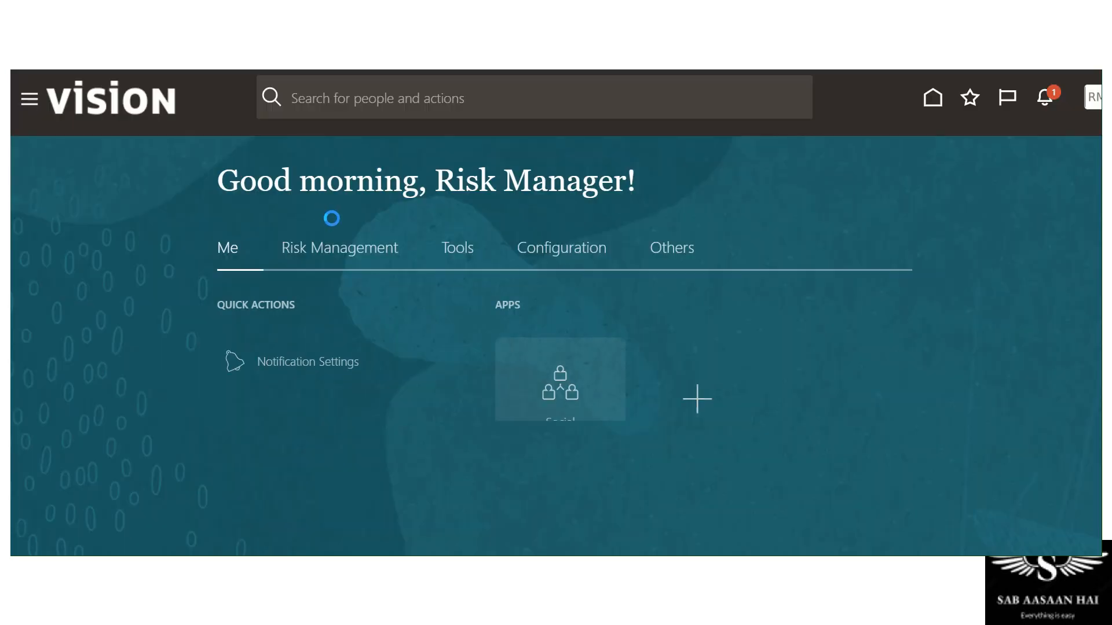
Open Setup and Administration under the Risk Management apps
click(337, 249)
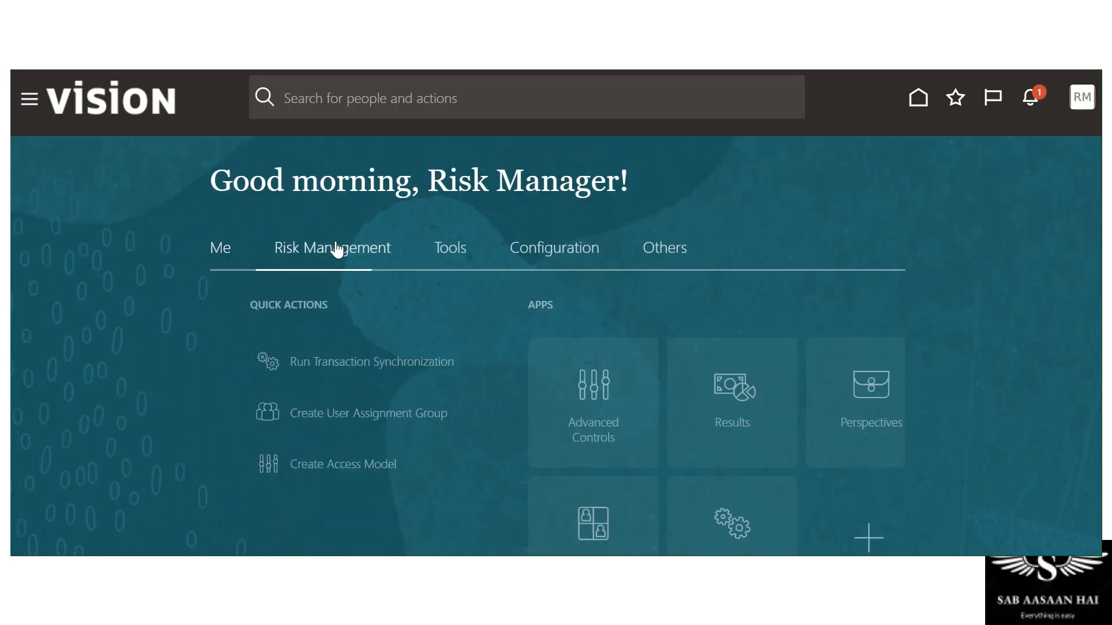
scroll(960, 278, down, 3)
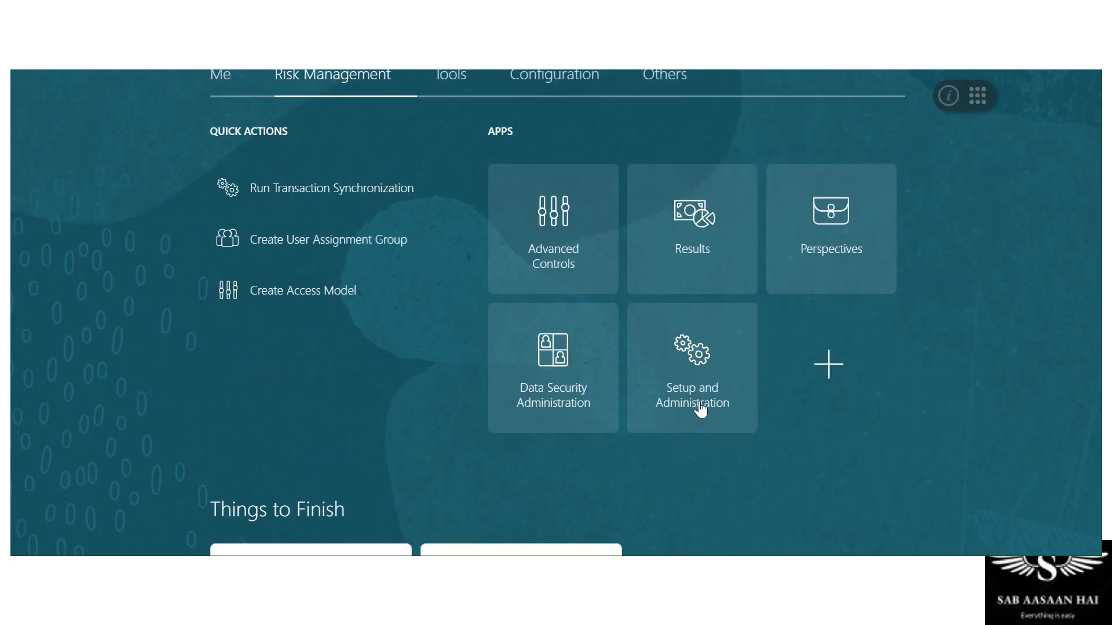
click(701, 405)
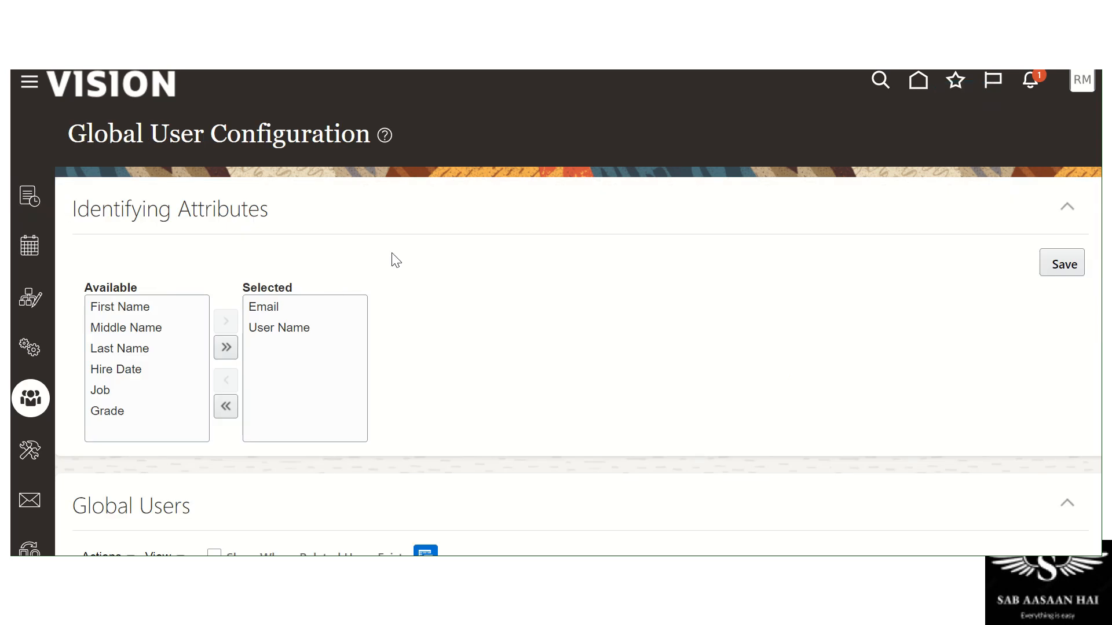
Filter Global Users by user name with the wildcard filter User%
scroll(544, 261, down, 3)
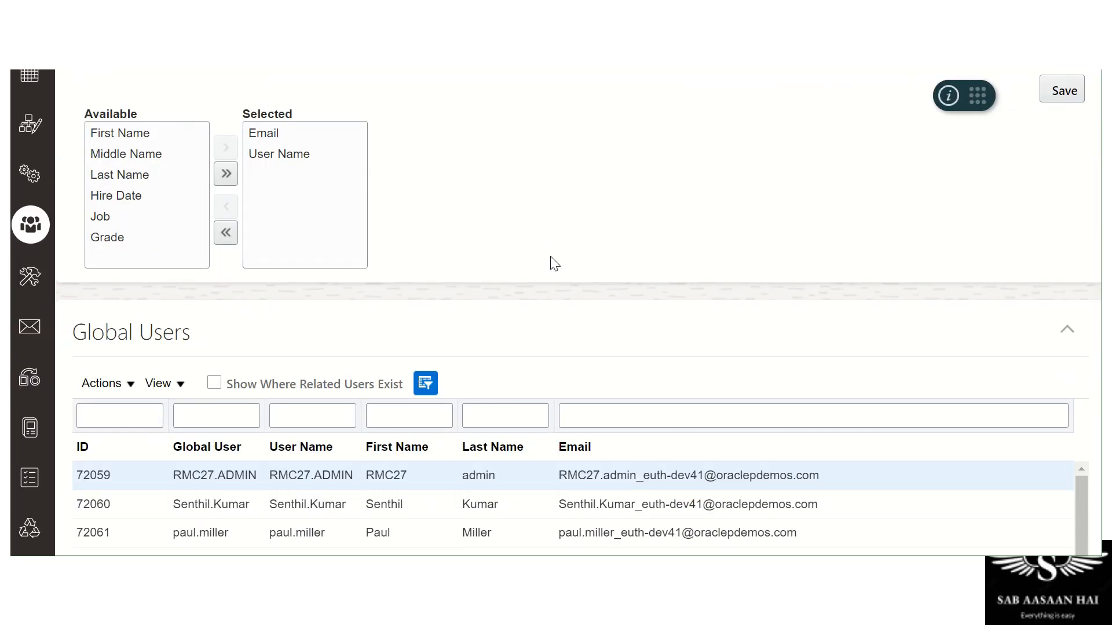
scroll(555, 264, up, 2)
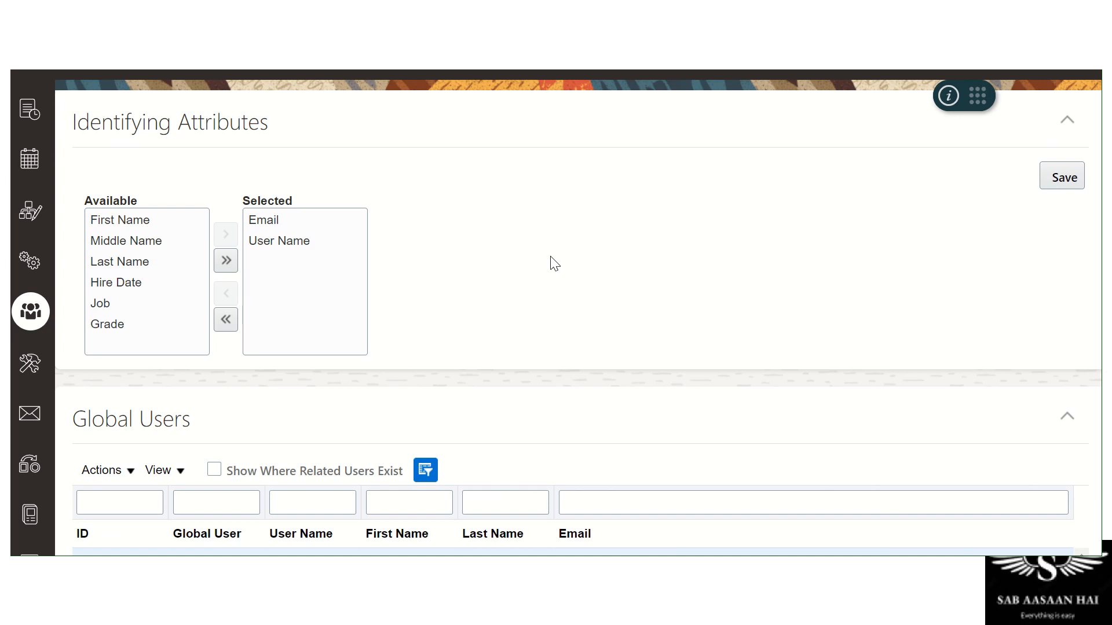
scroll(554, 264, down, 2)
scroll(554, 264, down, 2)
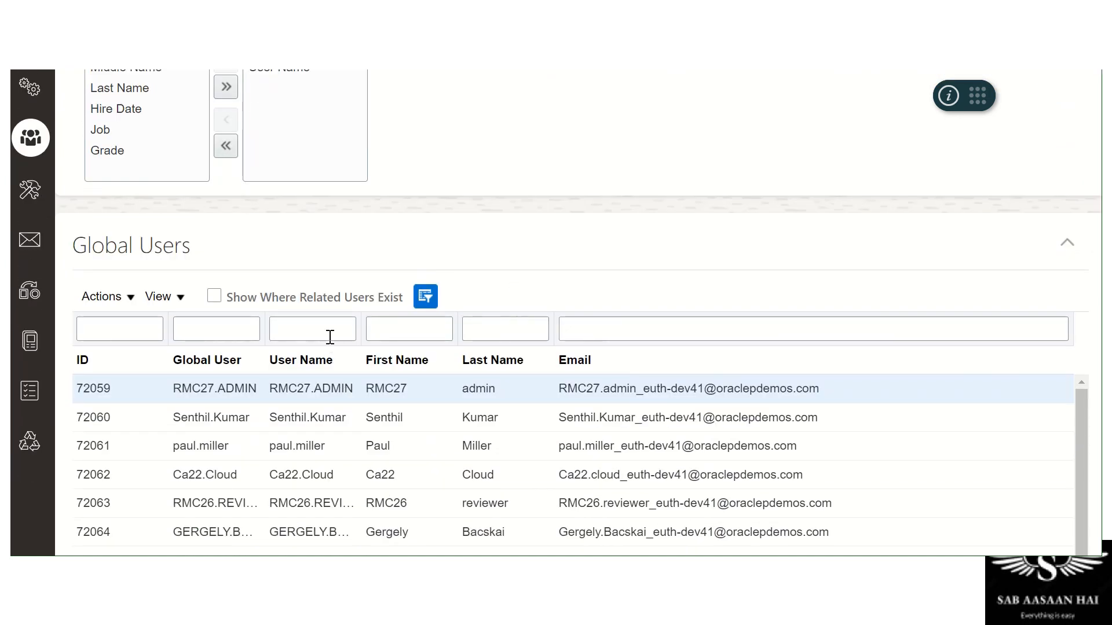
click(330, 336)
text(Use)
key(BackSpace)
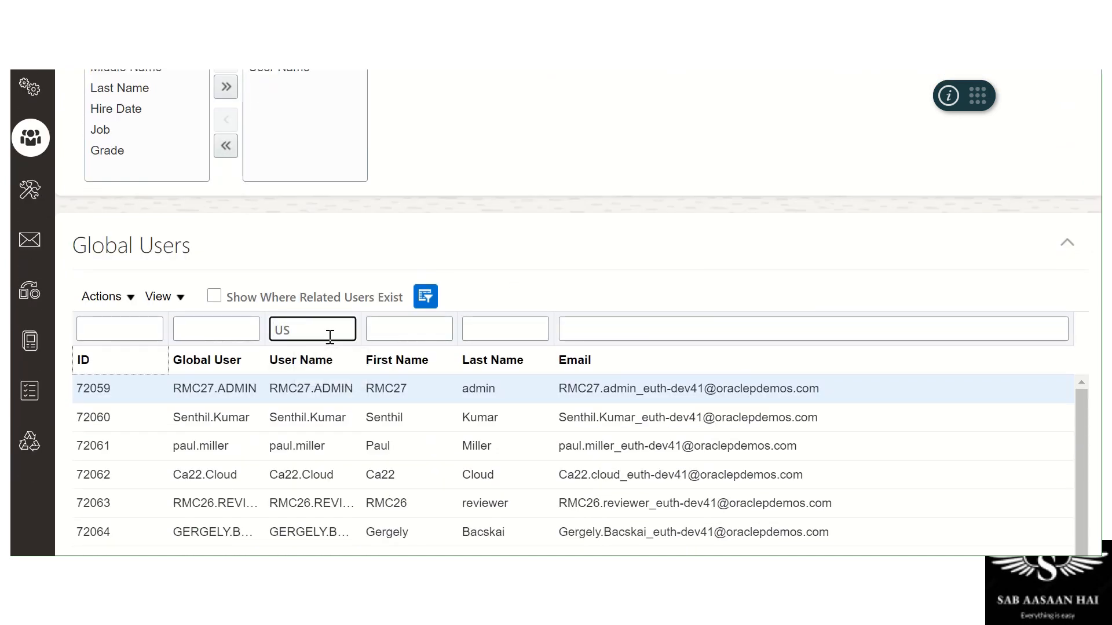
text(er)
key(Return)
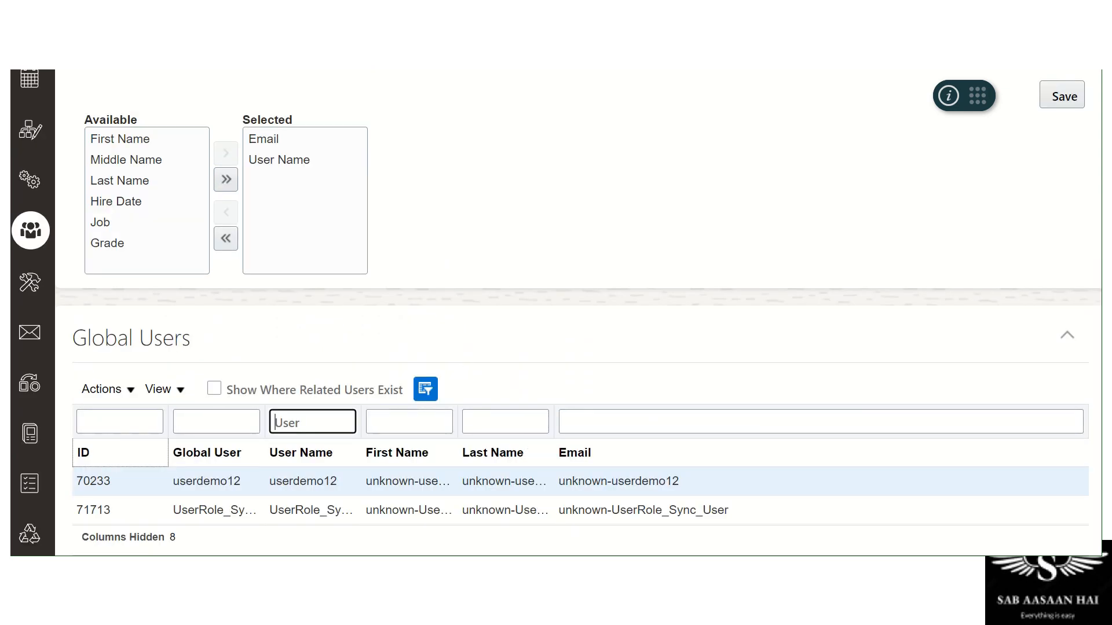
click(311, 422)
text(%)
click(664, 335)
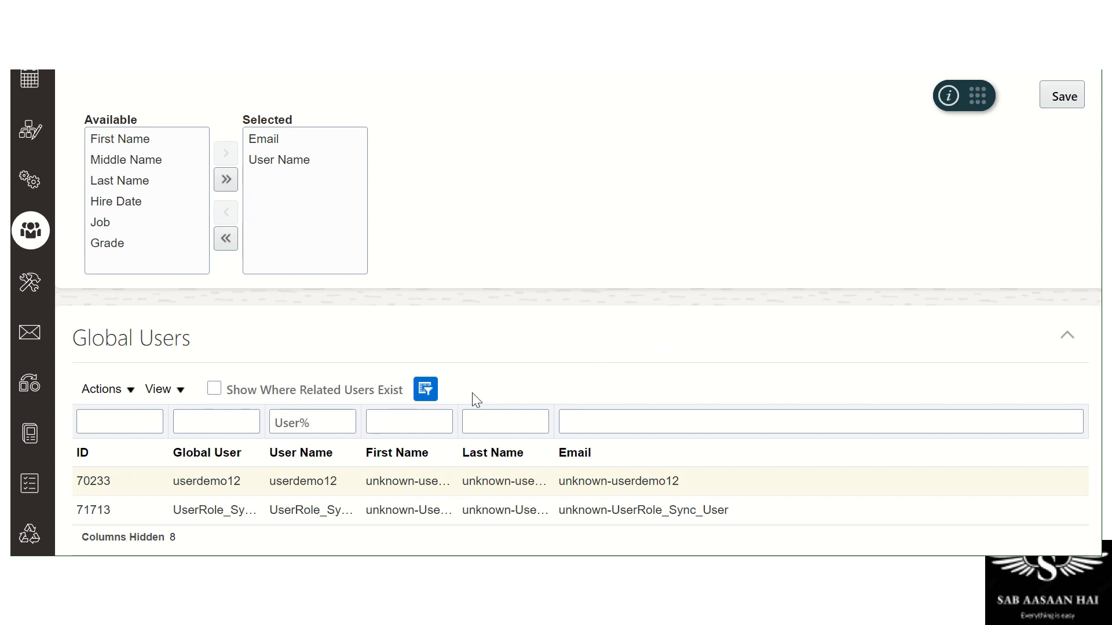
Run the global user synchronization job and note submitted job number 633336
click(126, 390)
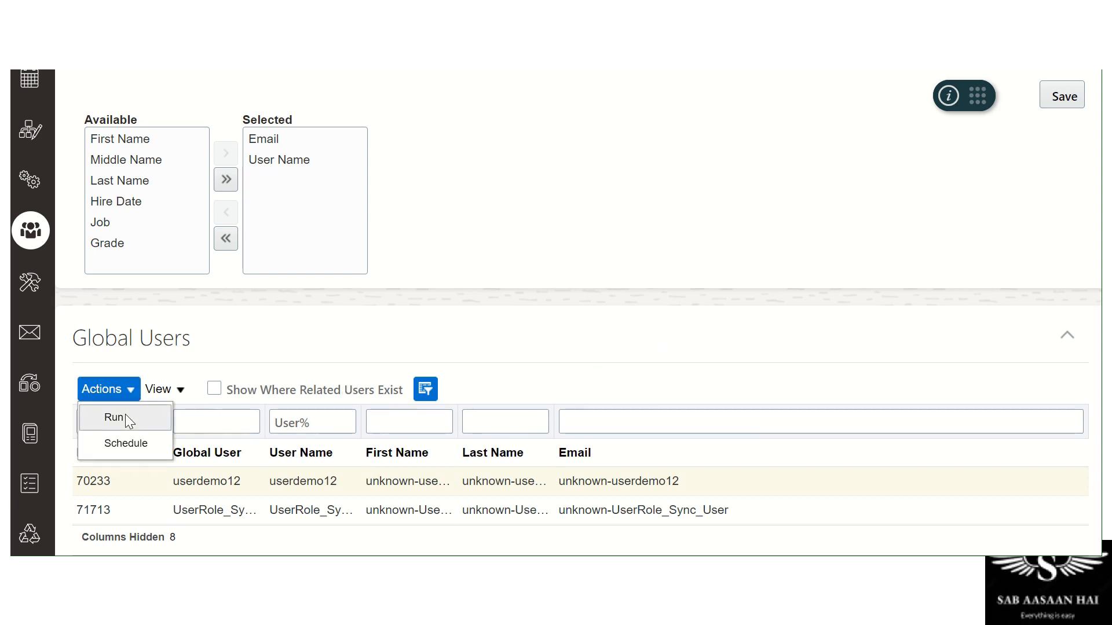
click(125, 414)
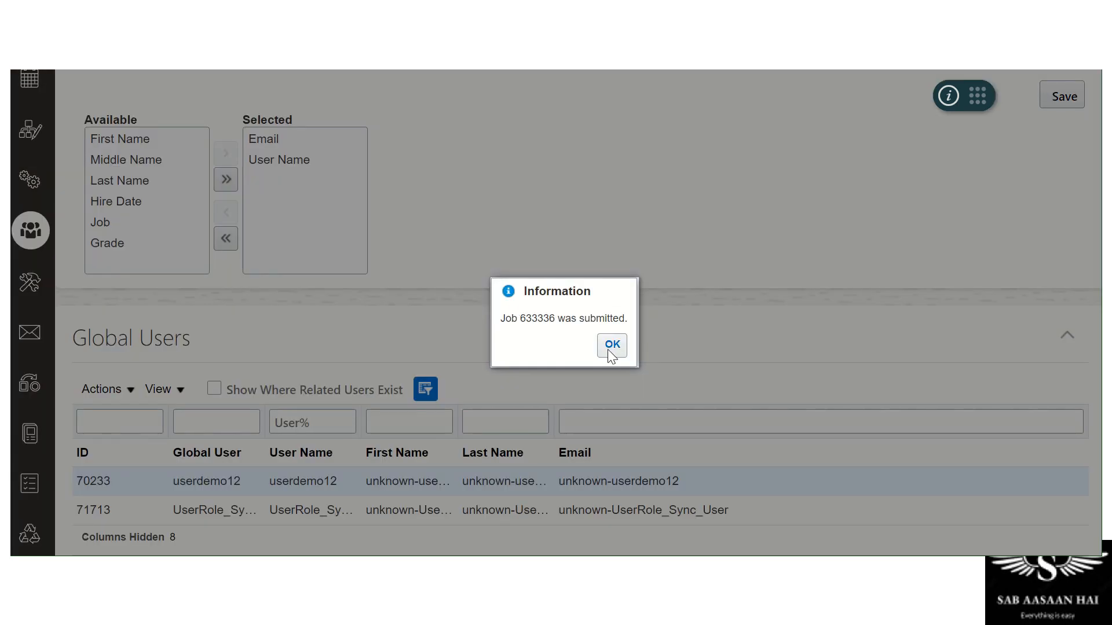
double_click(524, 319)
Dismiss the confirmation and refresh Monitor Jobs until job 633336 shows Completed
click(626, 347)
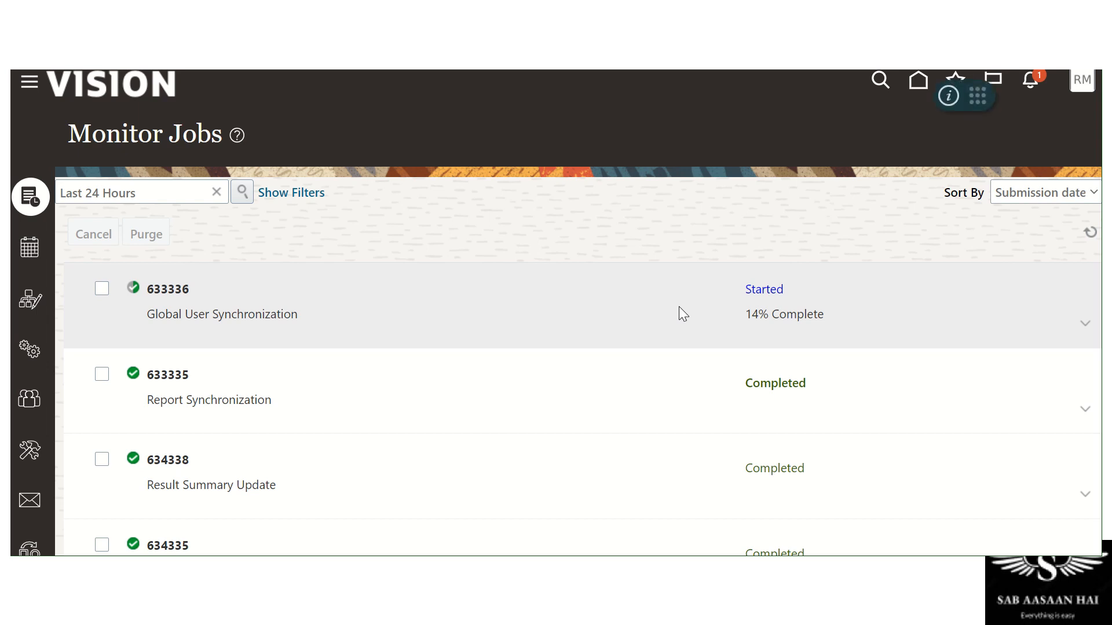
click(1084, 234)
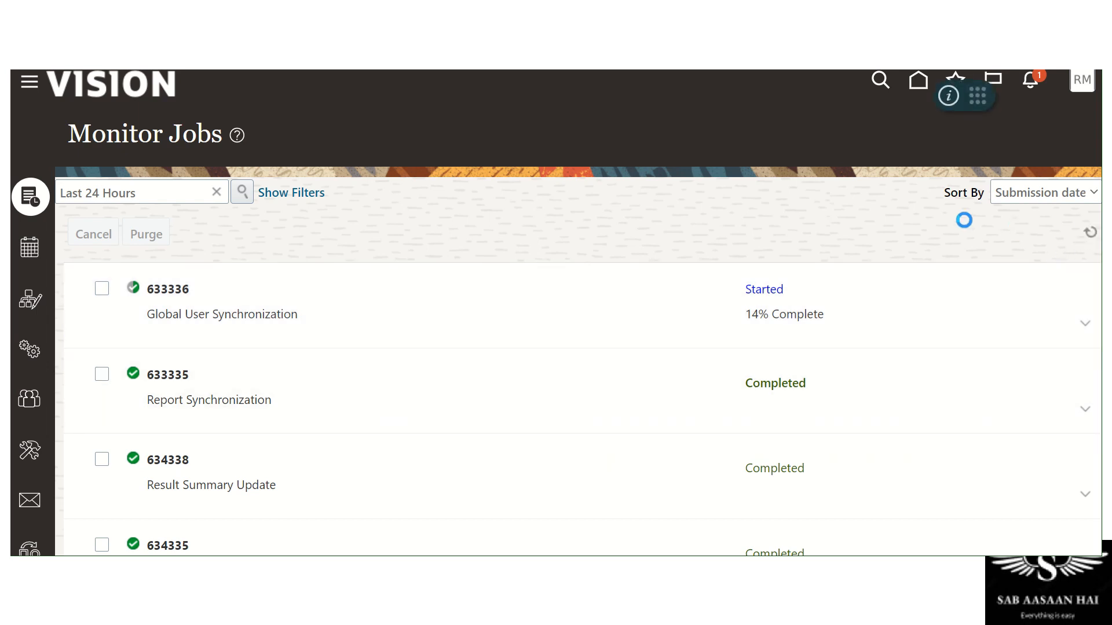
click(1089, 232)
click(1088, 234)
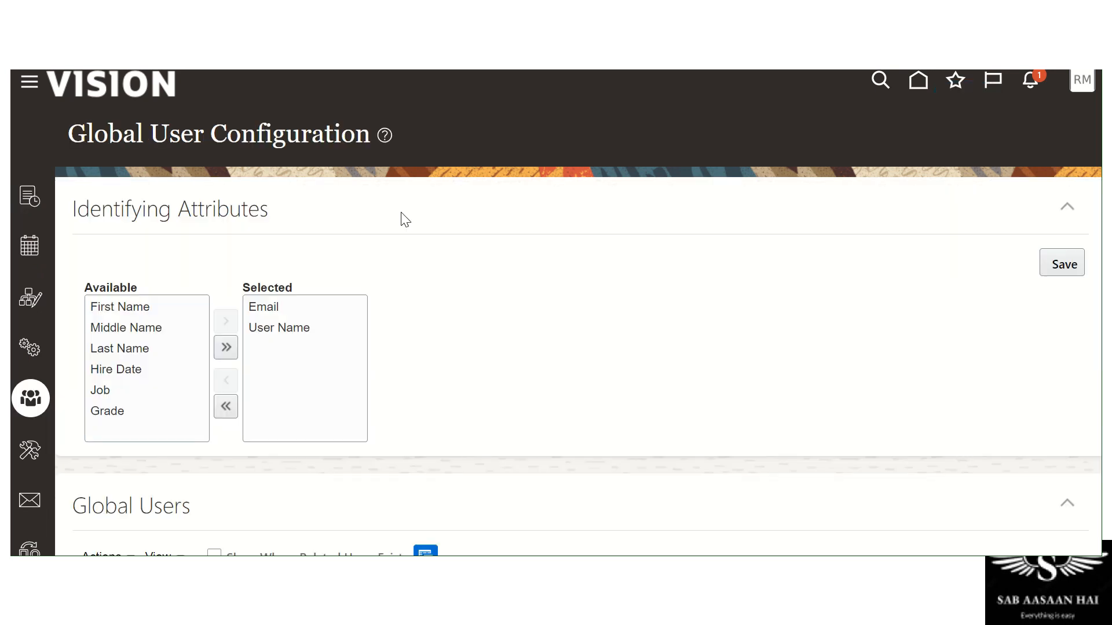
Filter the Global User column by 'User' to list the synchronized test accounts
scroll(406, 220, down, 5)
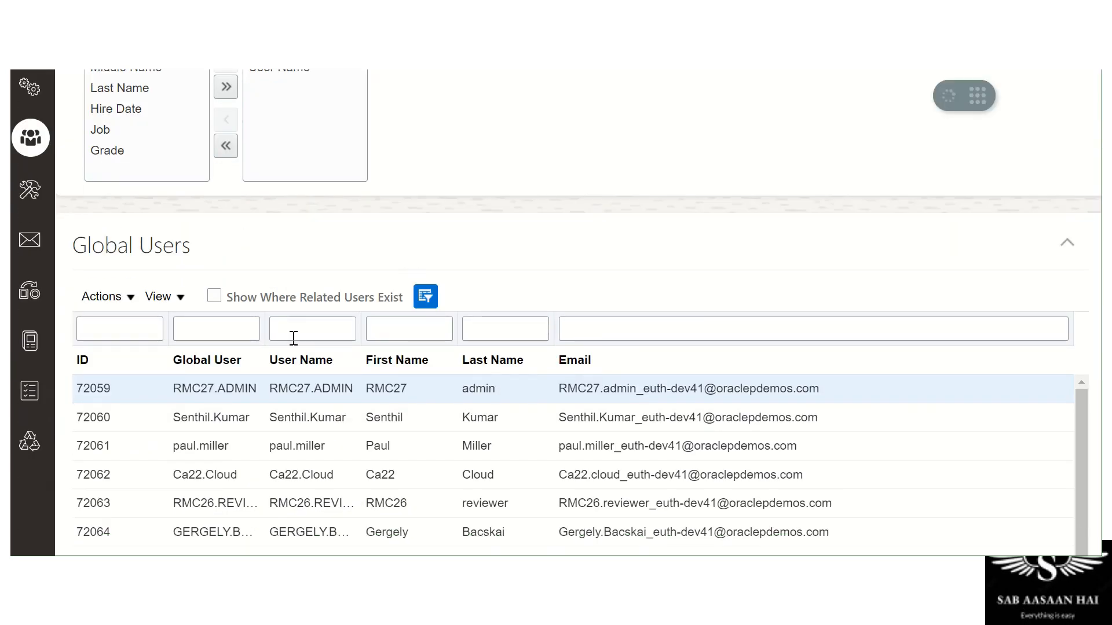
click(216, 331)
text(Use)
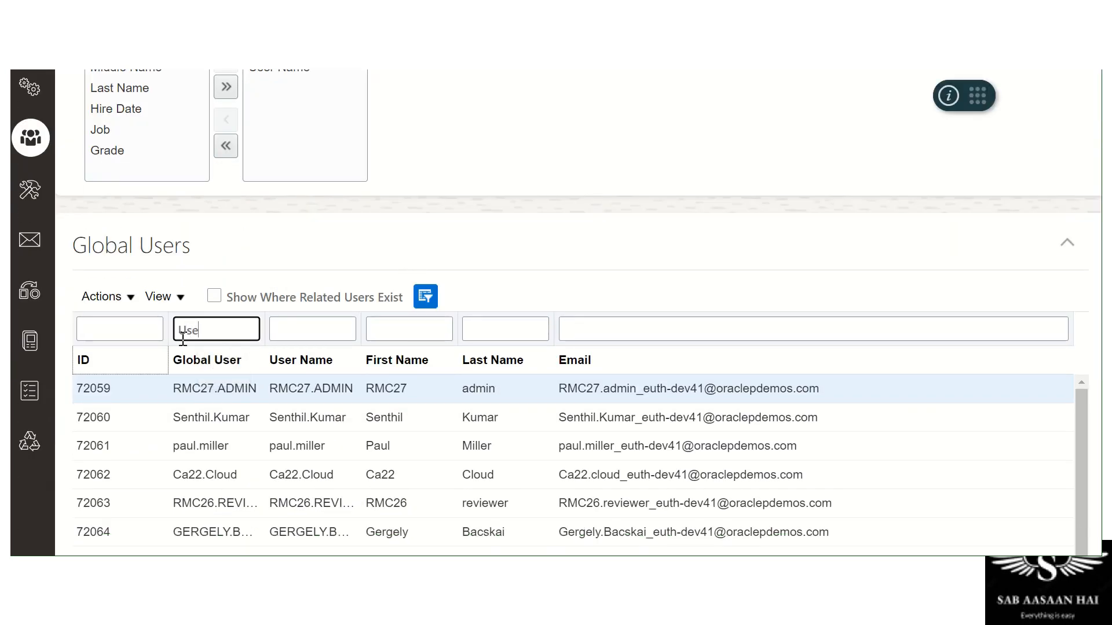
text(r.)
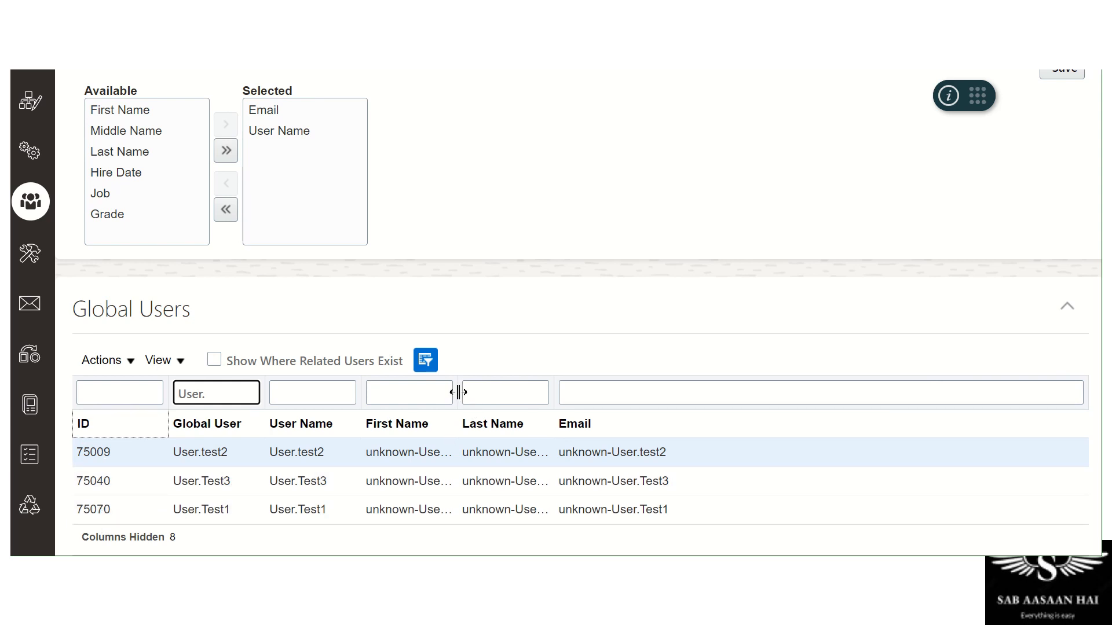
Widen the First Name, Last Name and User Name columns to show full values
drag(458, 392, 484, 392)
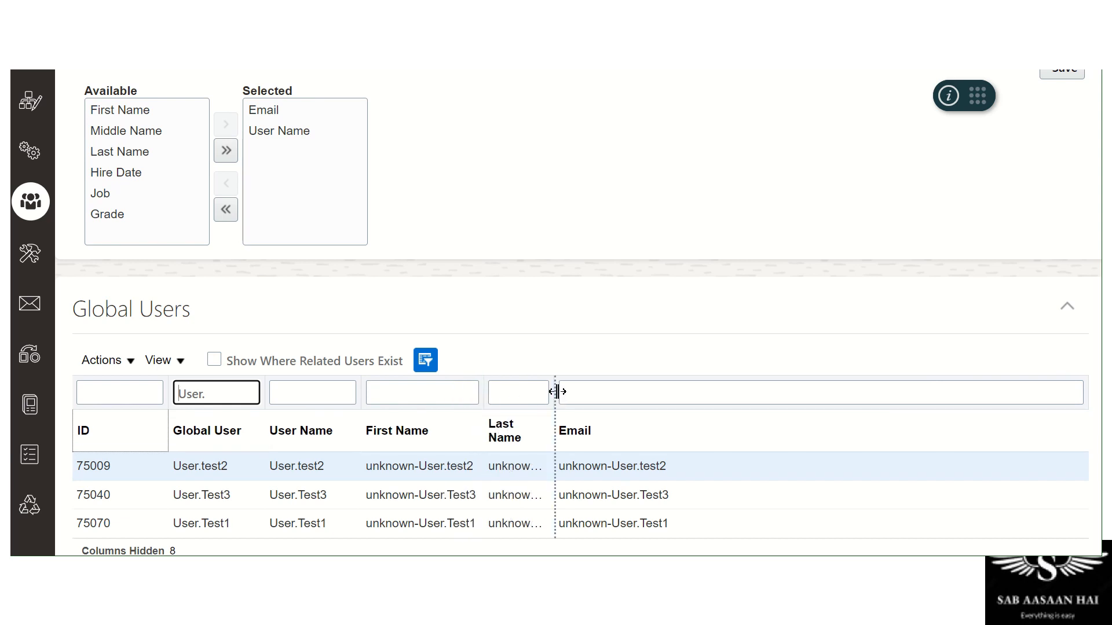
drag(557, 391, 609, 396)
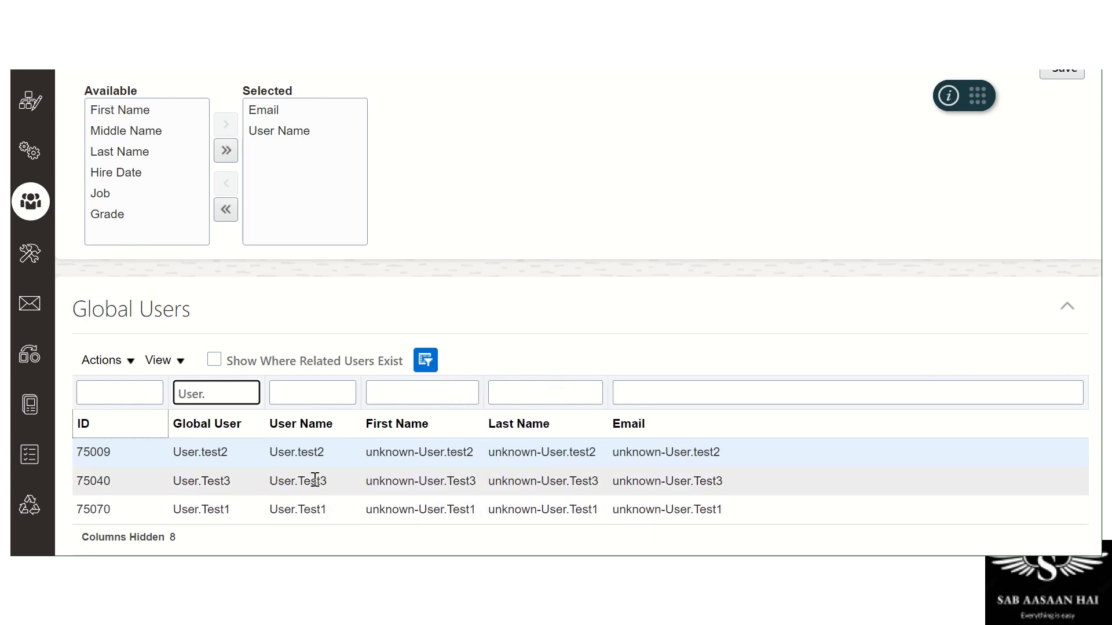
drag(362, 391, 368, 391)
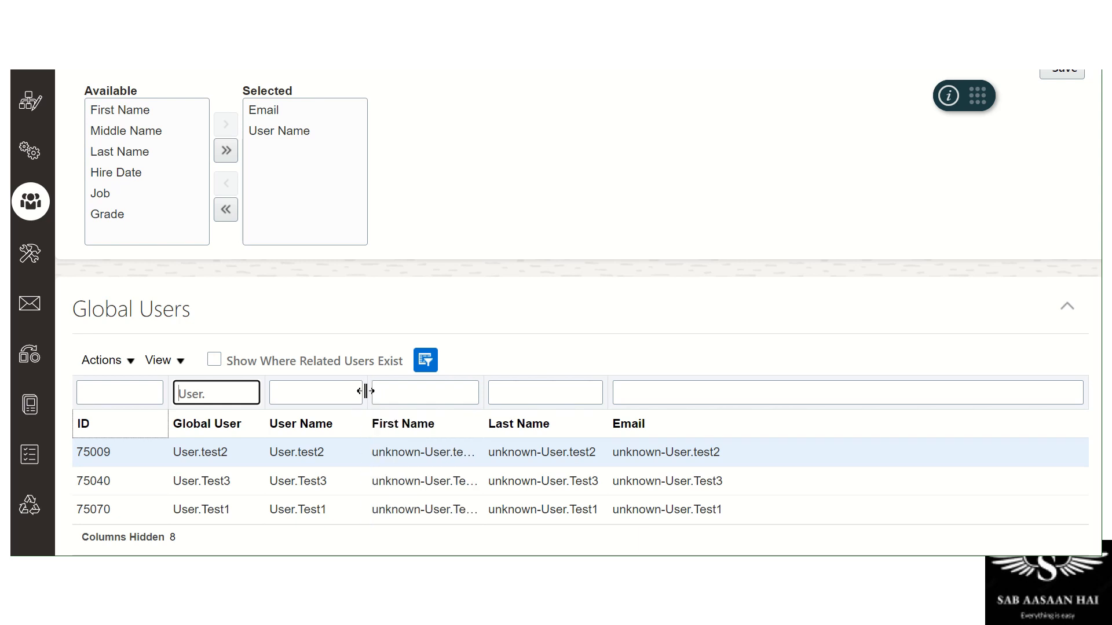
click(283, 514)
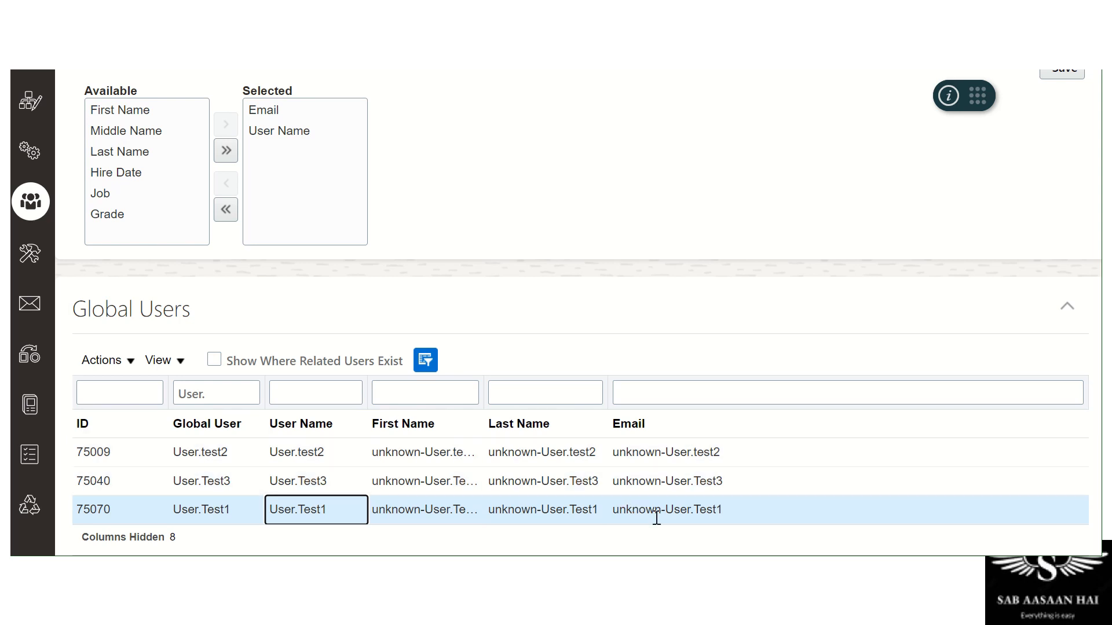
drag(604, 395, 610, 398)
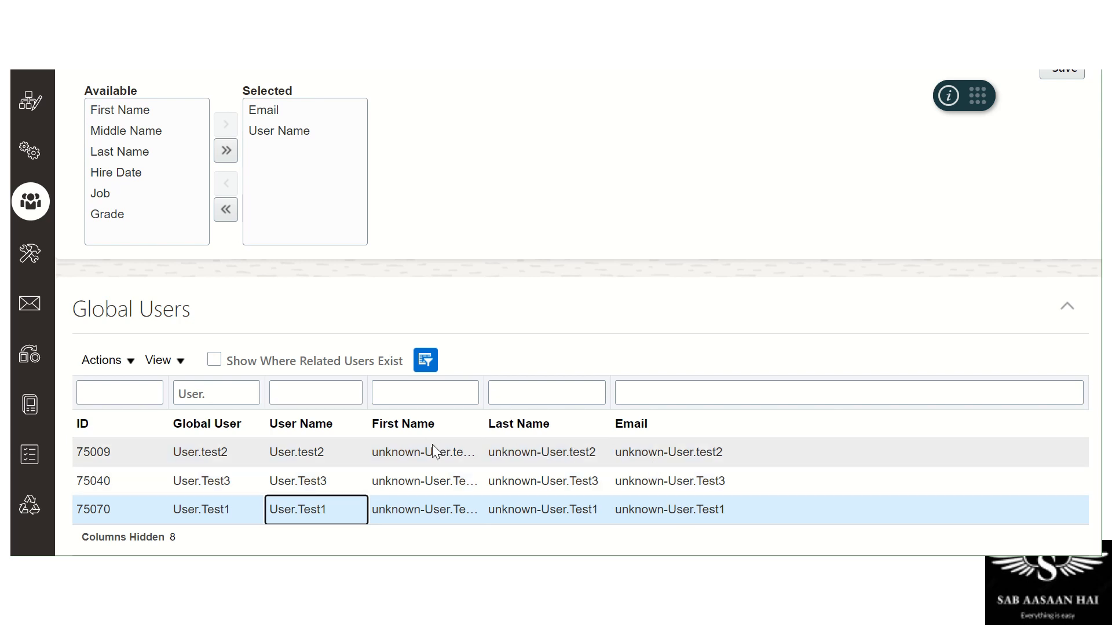
Review the User.test2 and User.Test3 rows, selecting User.test2's email value
click(641, 451)
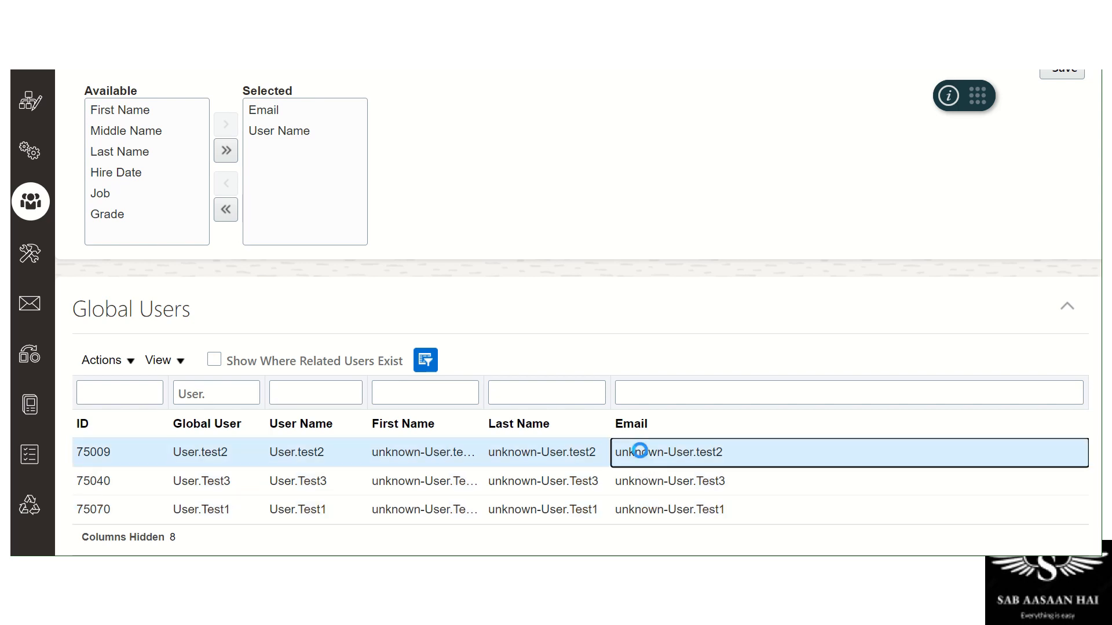
click(660, 481)
click(671, 451)
click(672, 452)
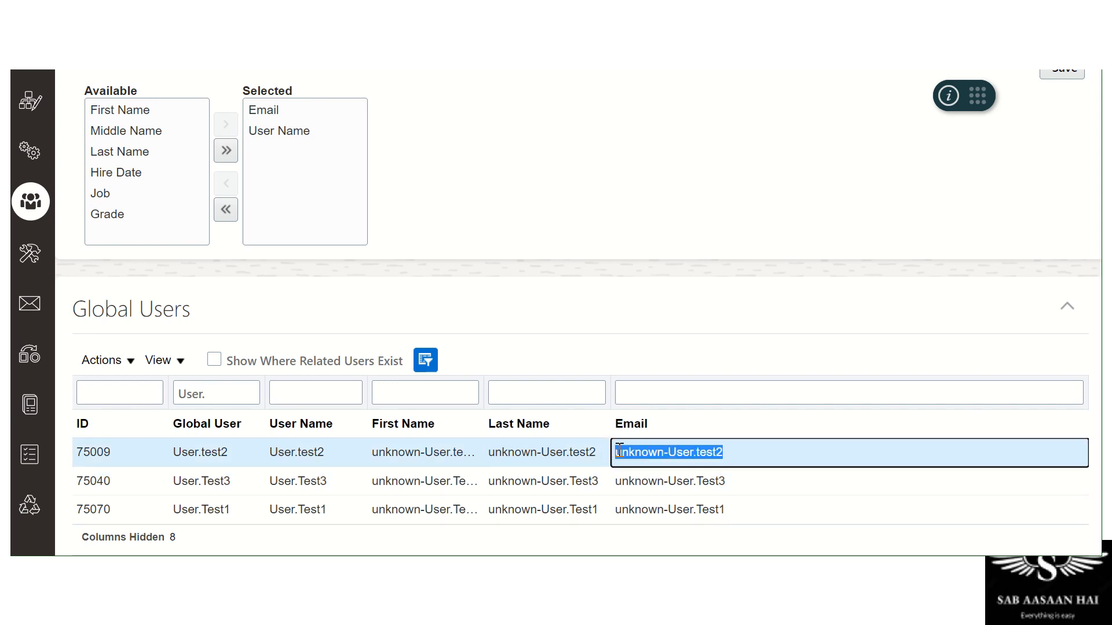
click(652, 450)
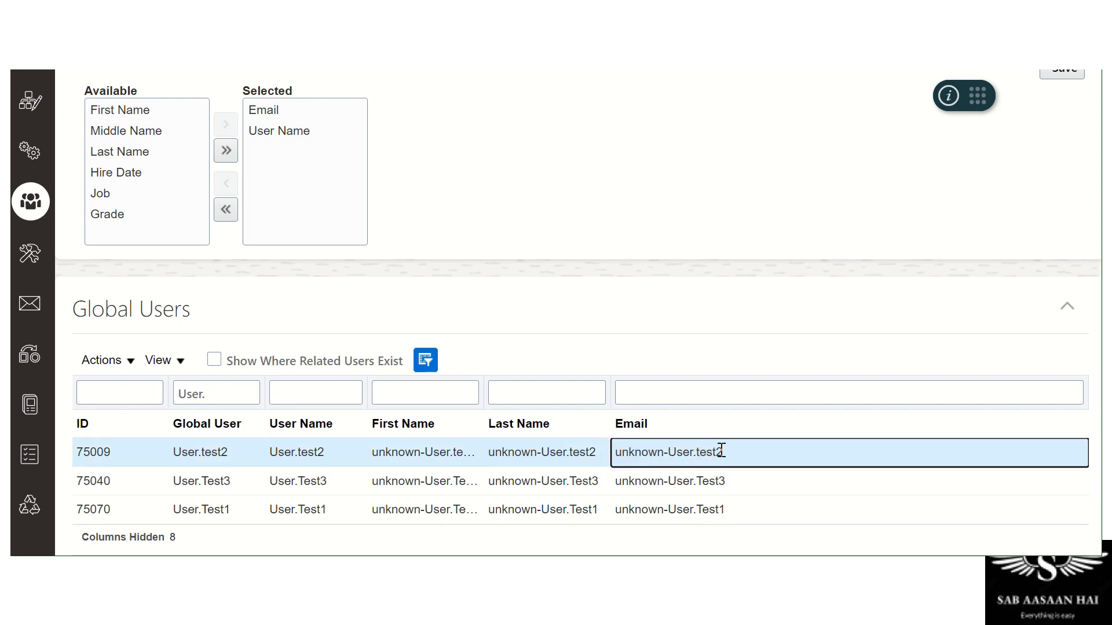
triple_click(721, 450)
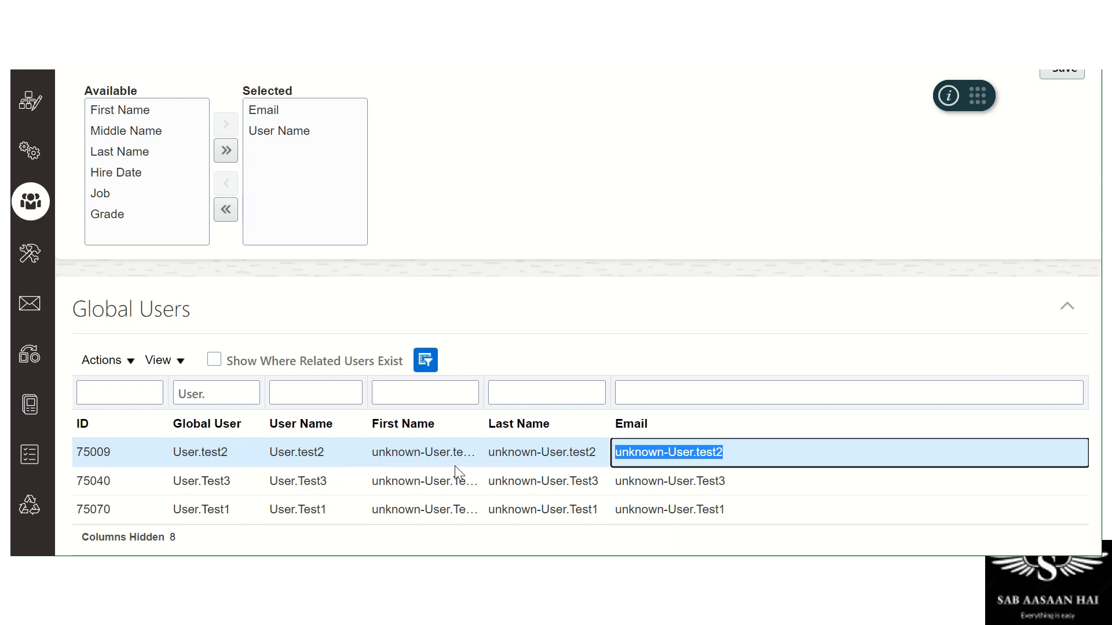
Open and close the Actions list, then select the User.test2, User.Test3 and User.Test1 rows
click(132, 361)
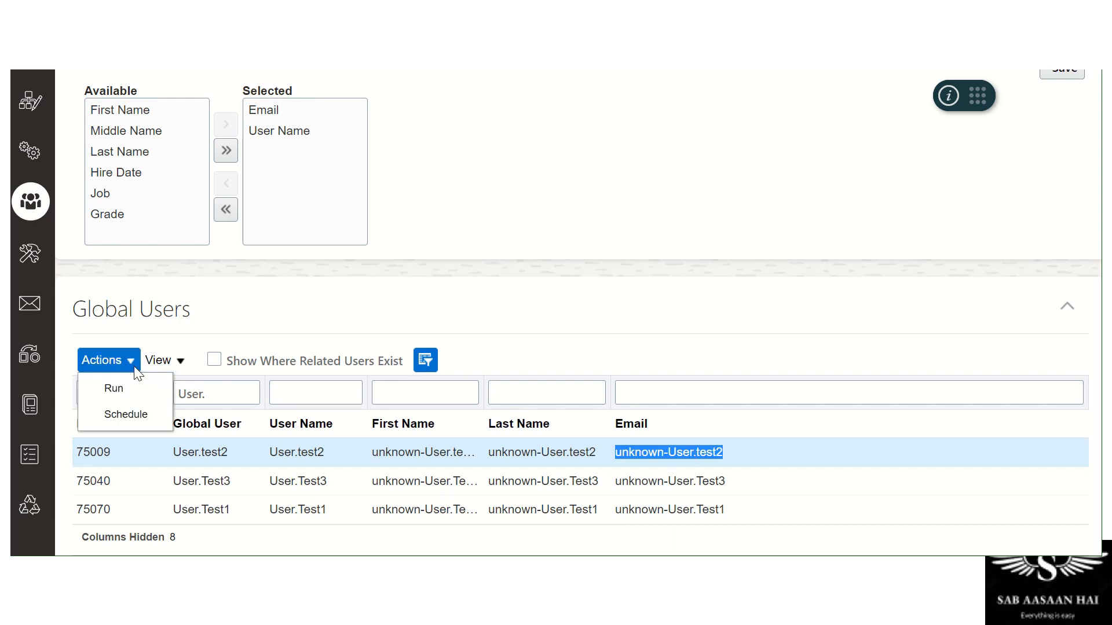
click(538, 345)
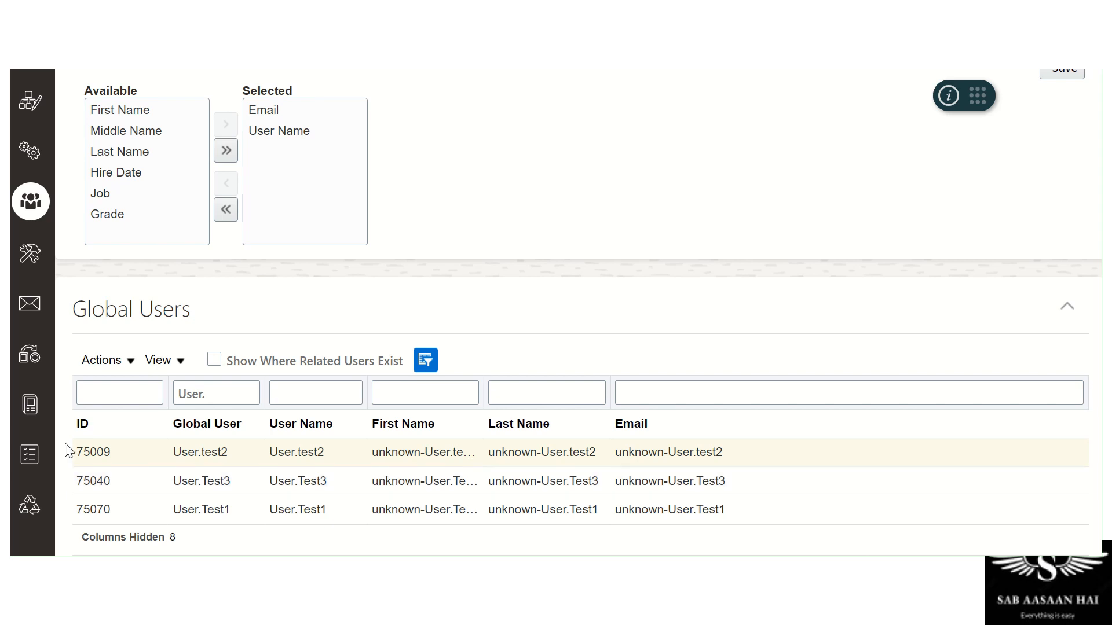
drag(78, 452, 665, 531)
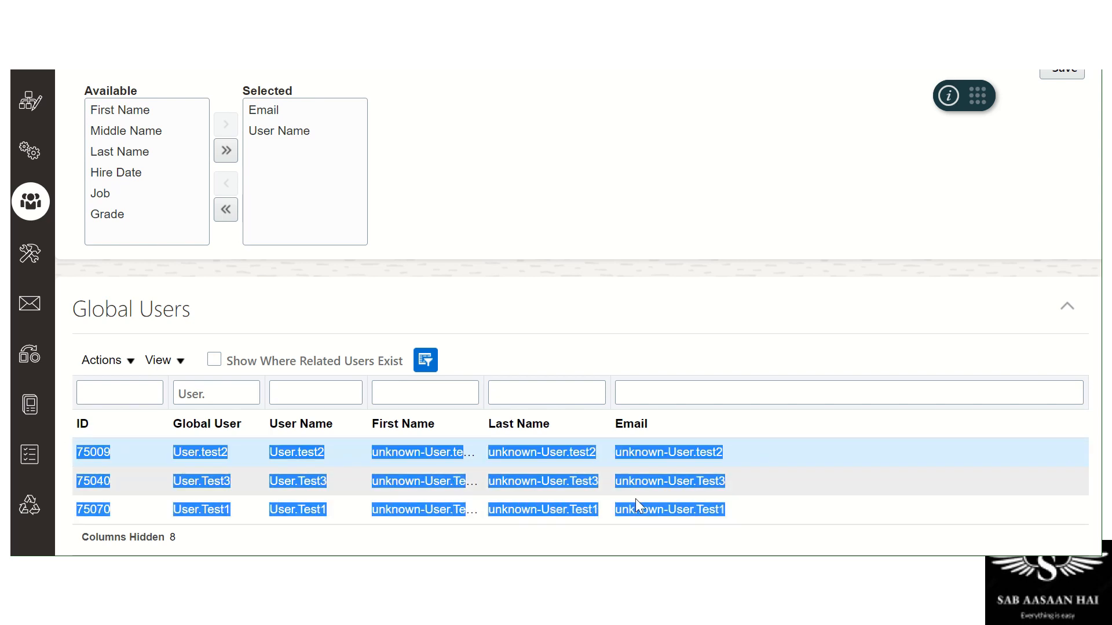
click(249, 465)
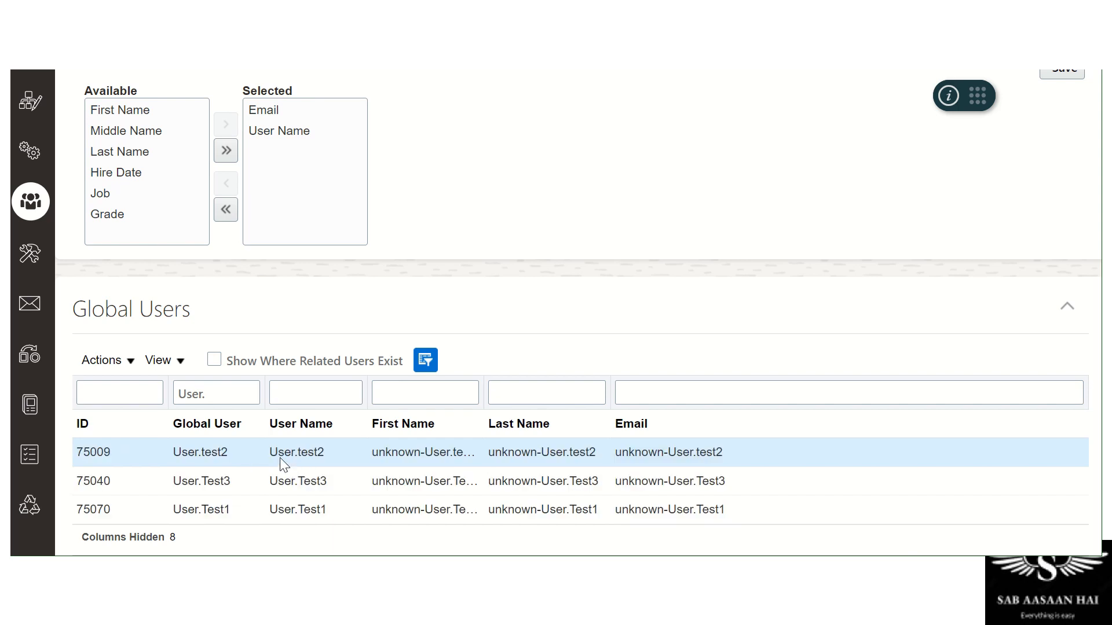
drag(270, 453, 343, 457)
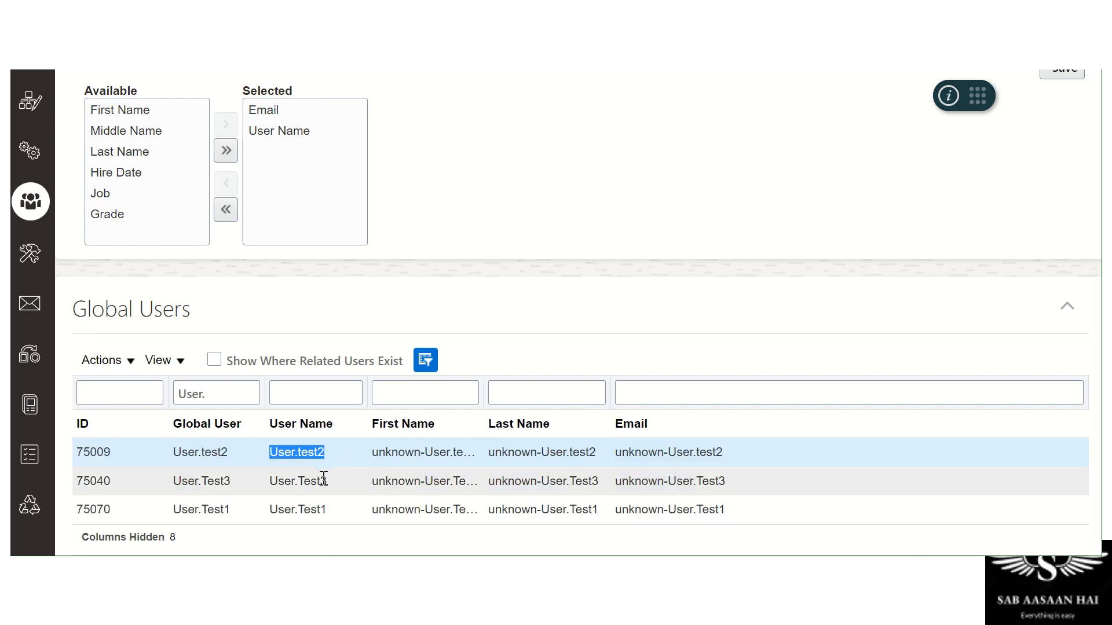
click(290, 481)
click(290, 504)
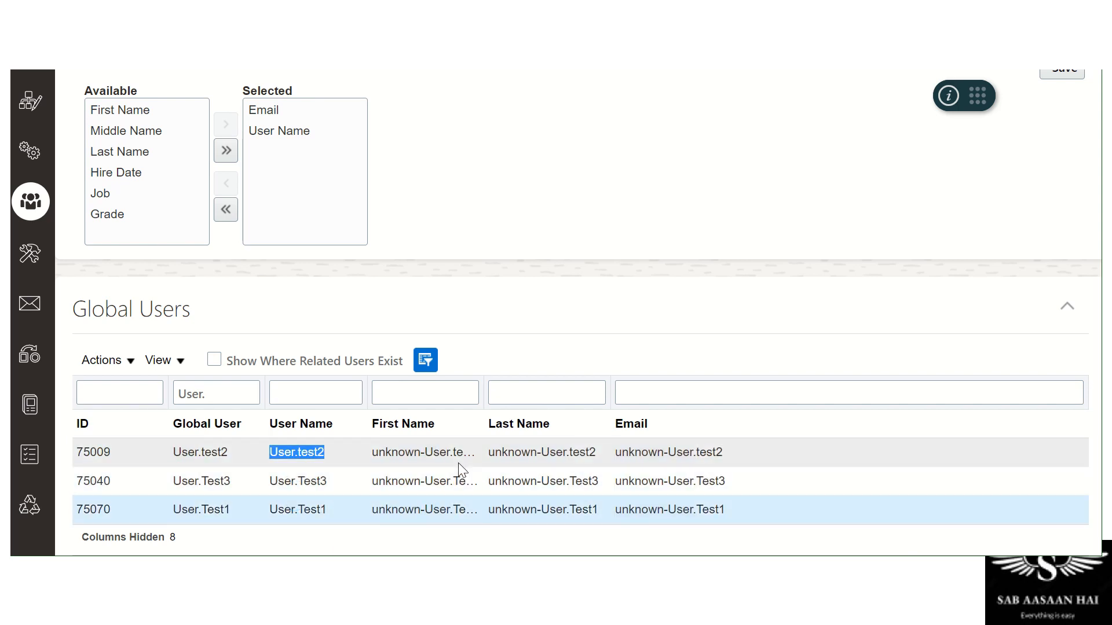
click(708, 479)
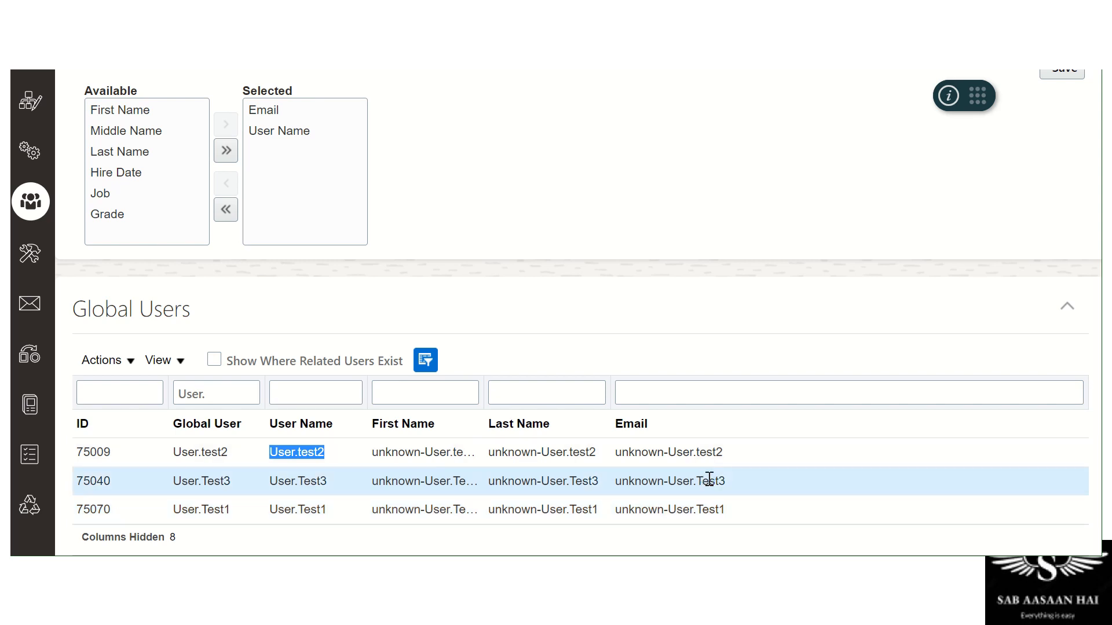
Scroll back to the page top and show the closing 'Thank you for watching' slide
scroll(708, 480, up, 3)
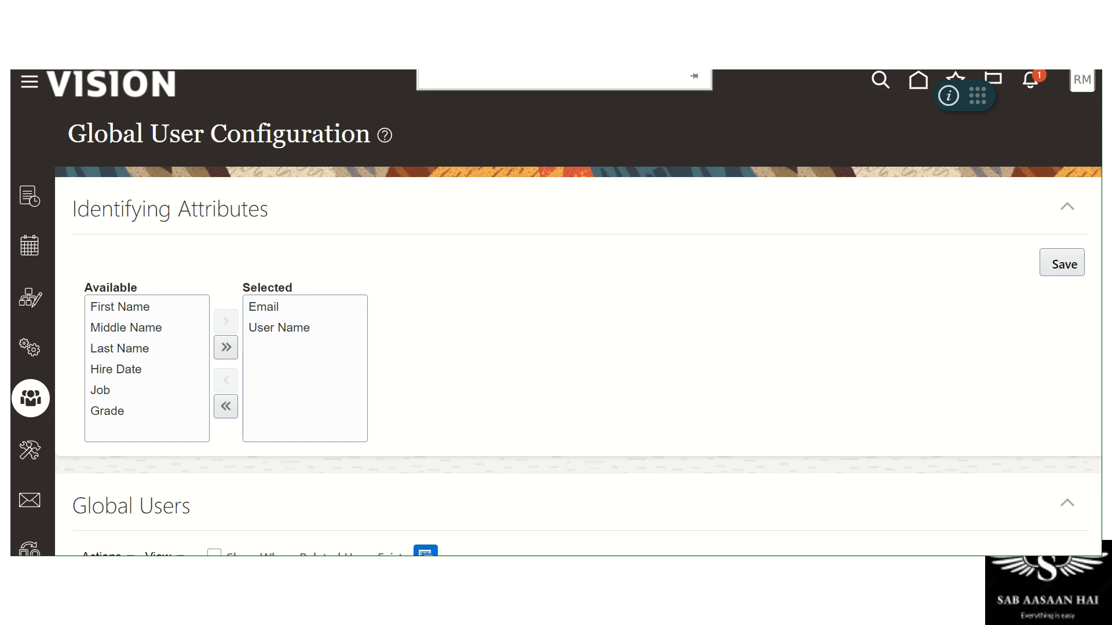
scroll(473, 261, down, 3)
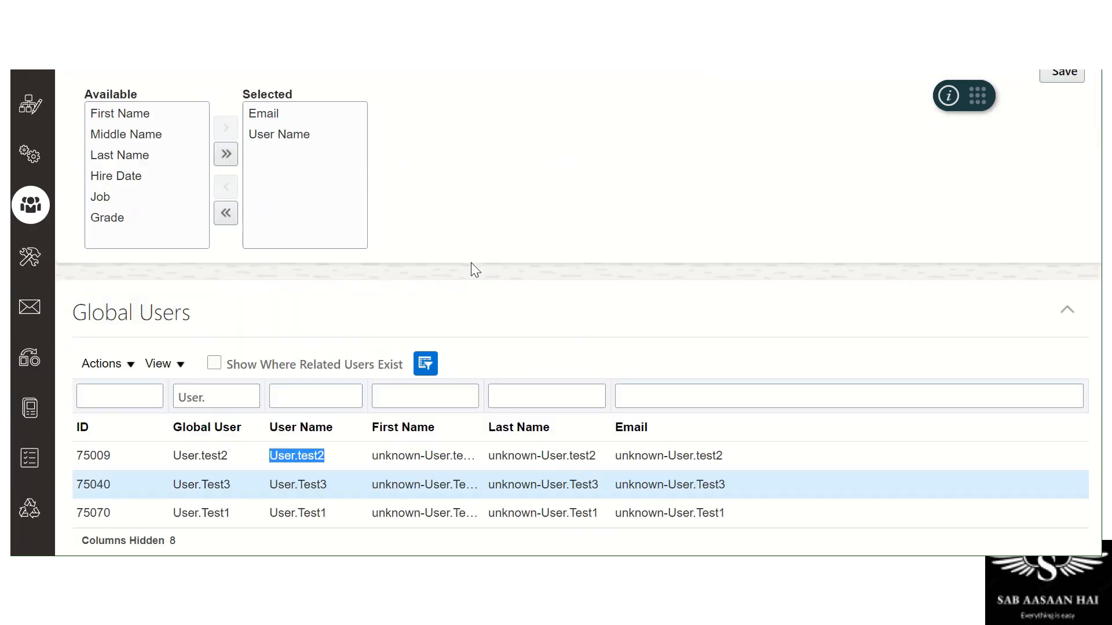
scroll(471, 262, up, 3)
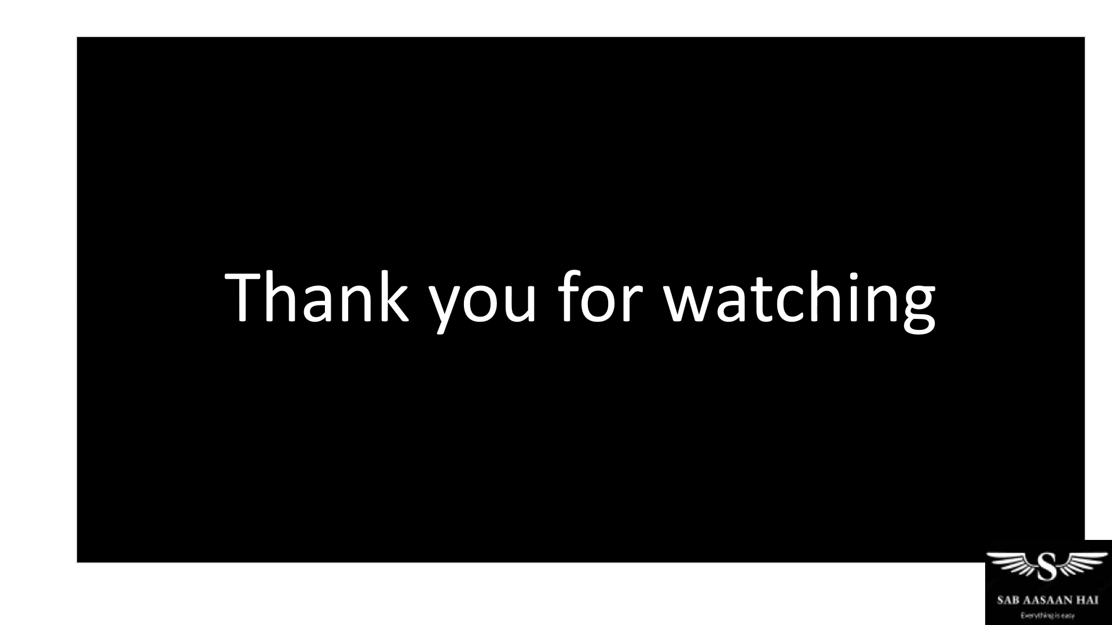
mouse_move(286, 81)
mouse_down()
mouse_move(267, 91)
mouse_move(290, 84)
mouse_up()
drag(303, 85, 323, 94)
mouse_move(329, 76)
mouse_down()
mouse_move(333, 99)
mouse_move(340, 72)
mouse_up()
drag(317, 92, 335, 88)
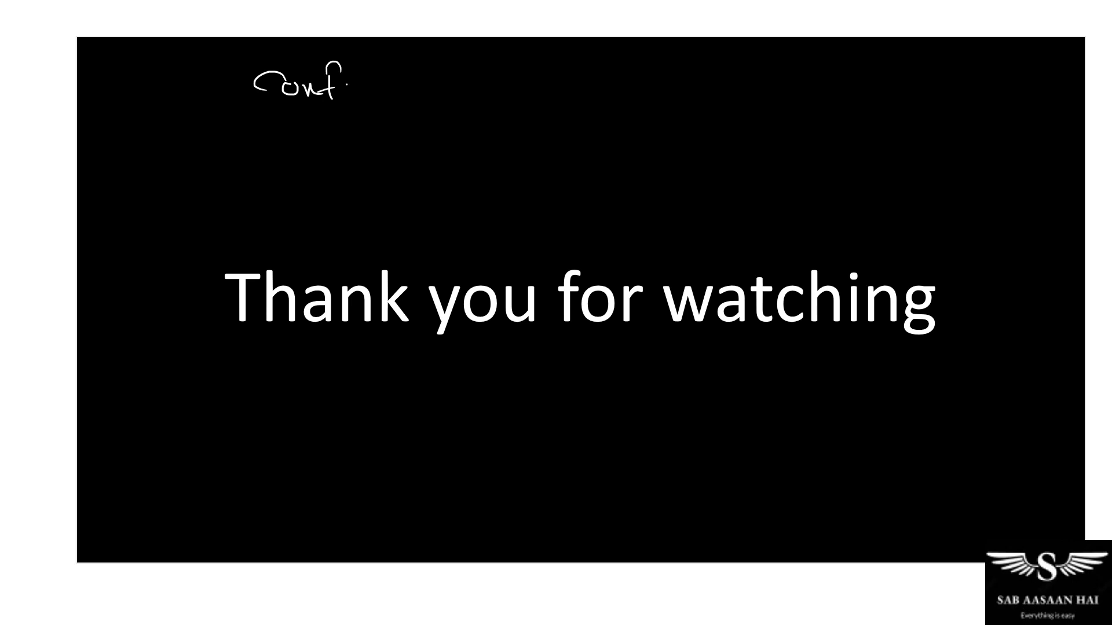